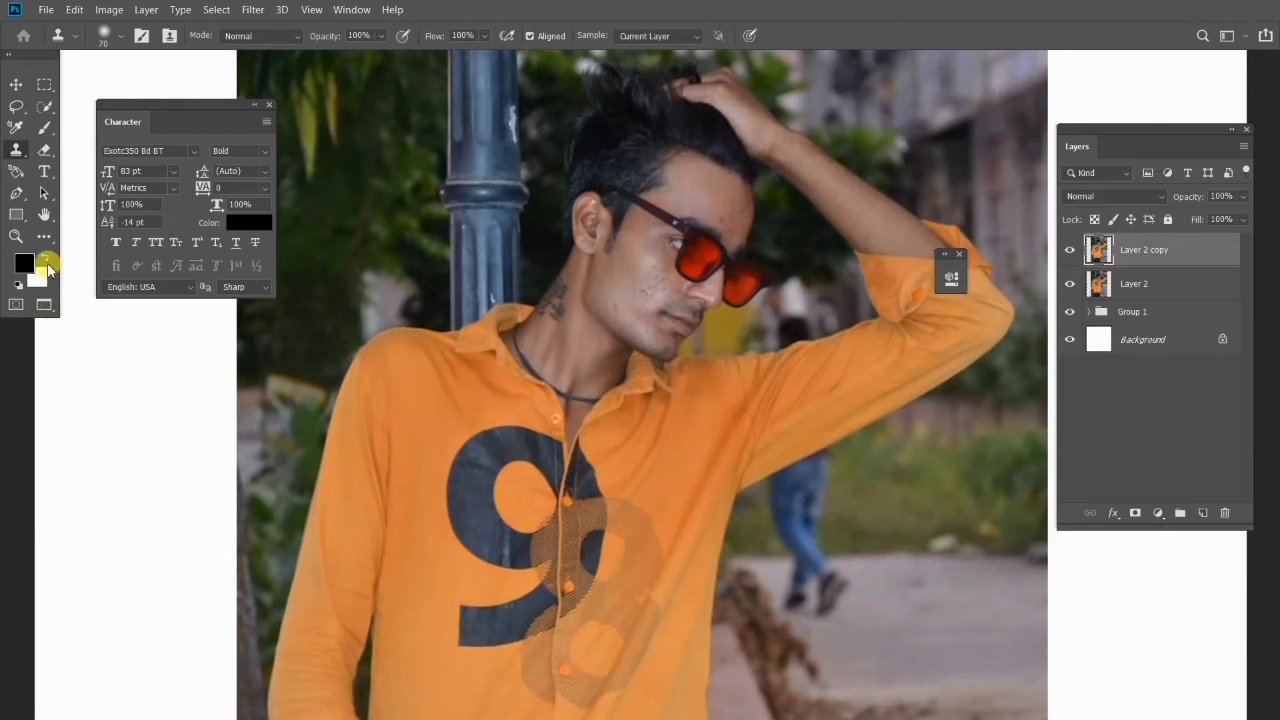
left_click(47, 312)
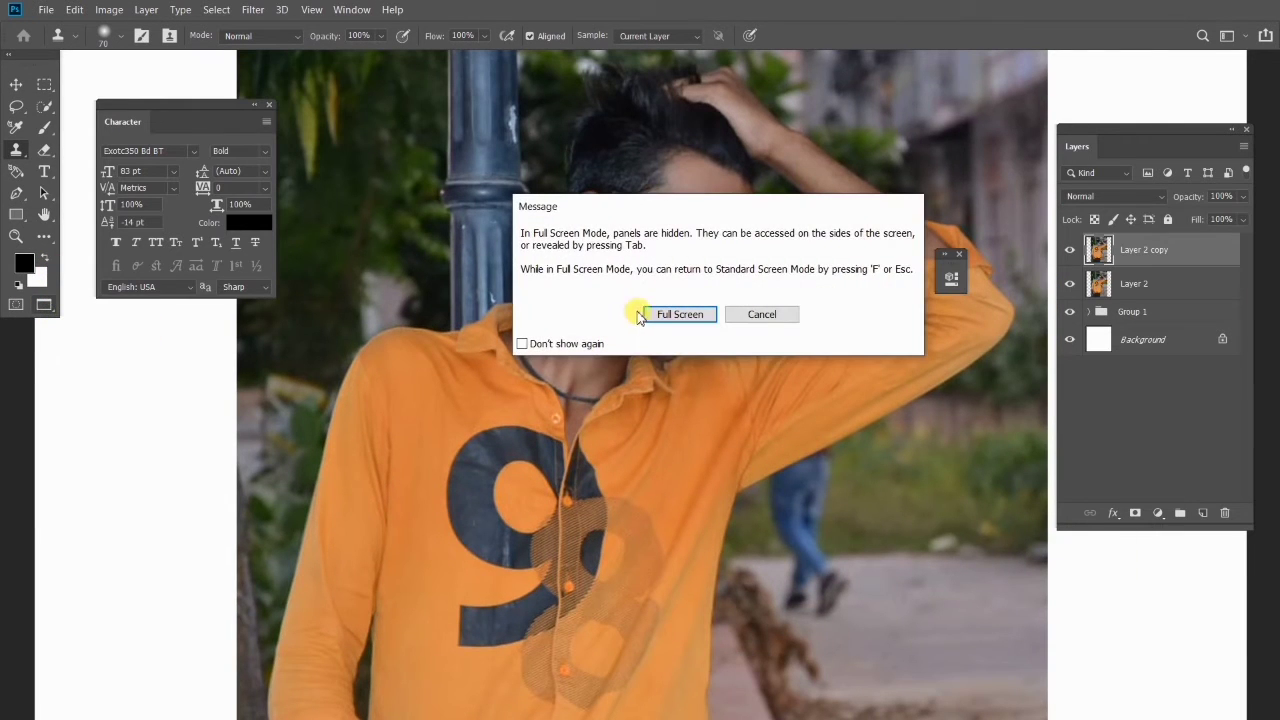
left_click(547, 345)
left_click(660, 315)
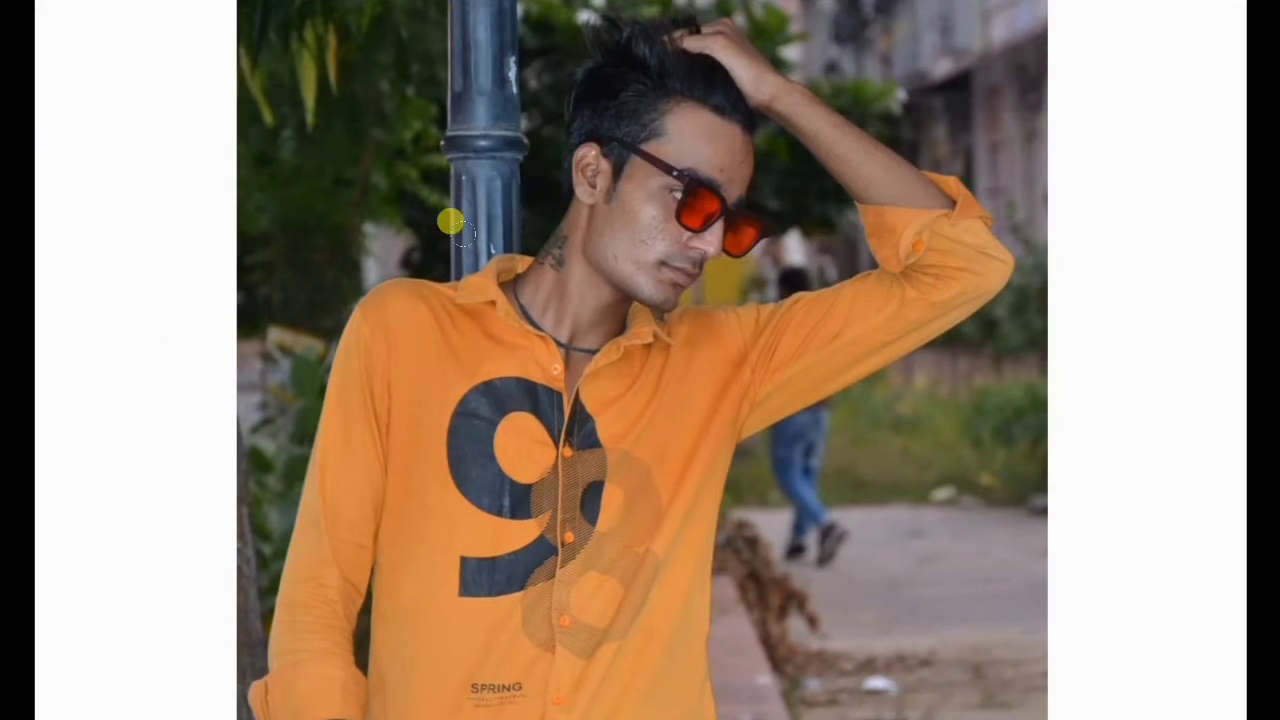
key("Escape")
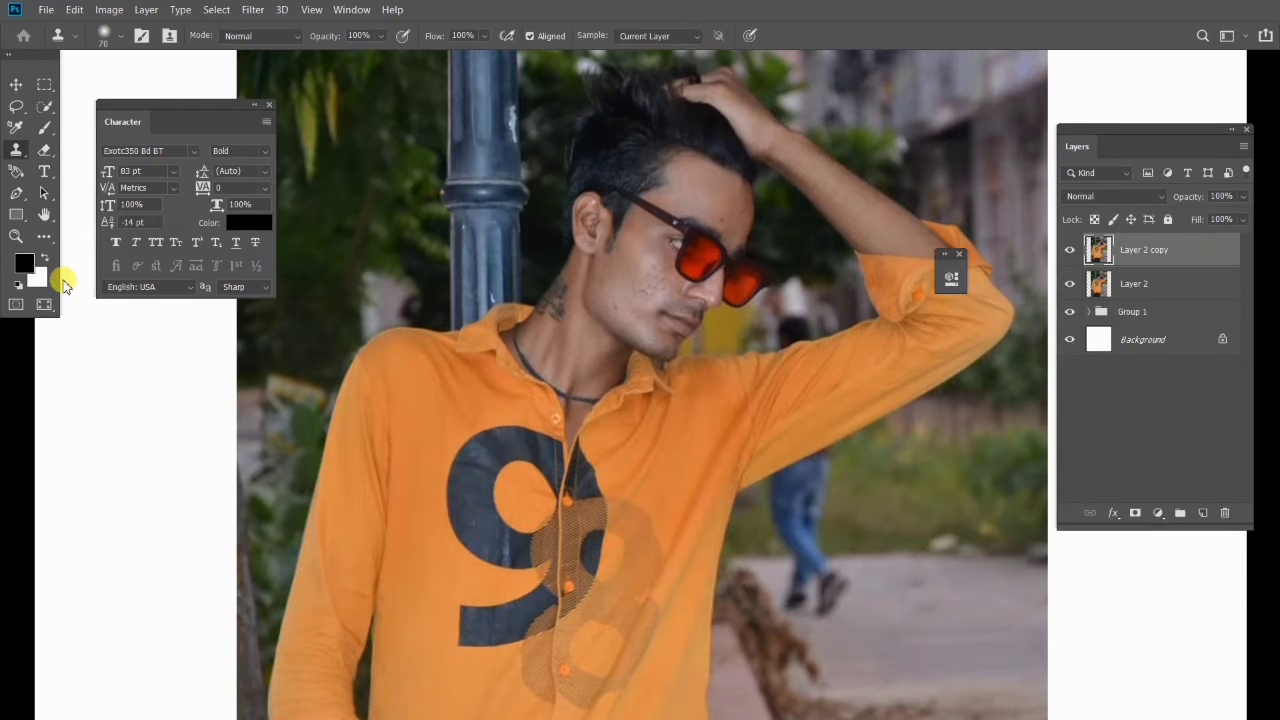
Activate the Spot Healing Brush and reduce its size from the default to 14 px for retouching the man's face
key("i")
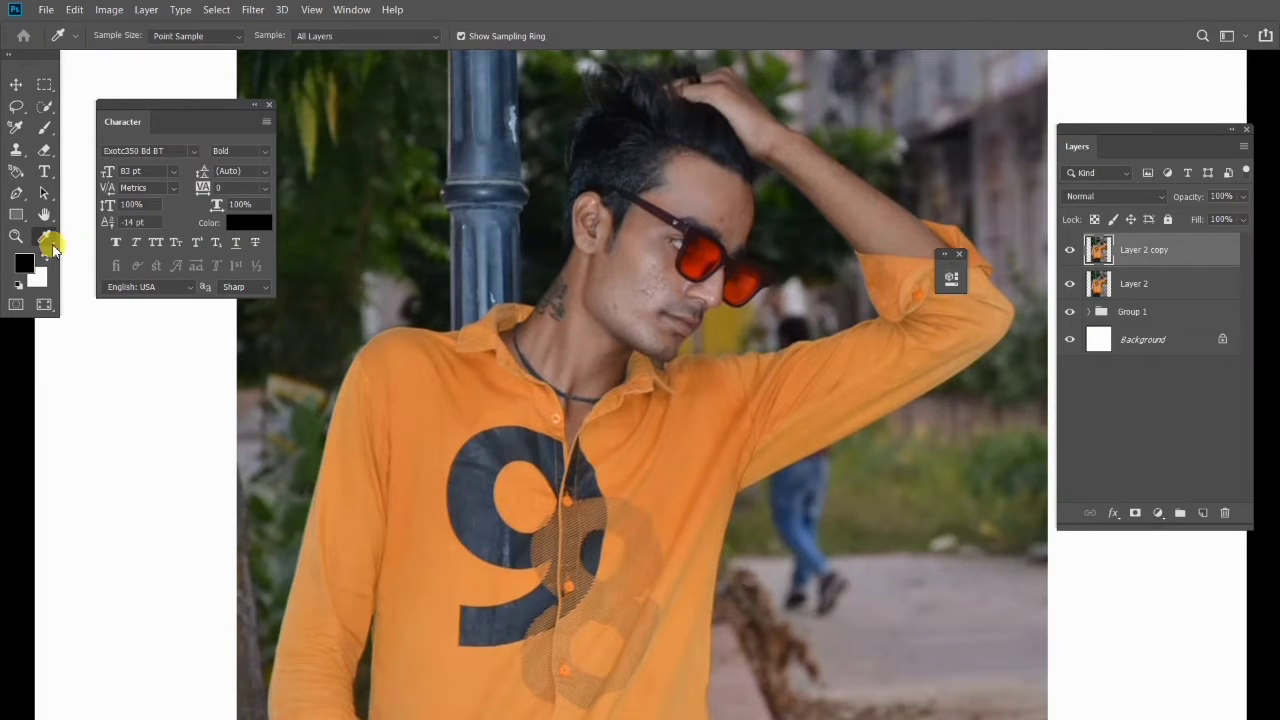
left_click(47, 241)
scroll(143, 266, "down", 1)
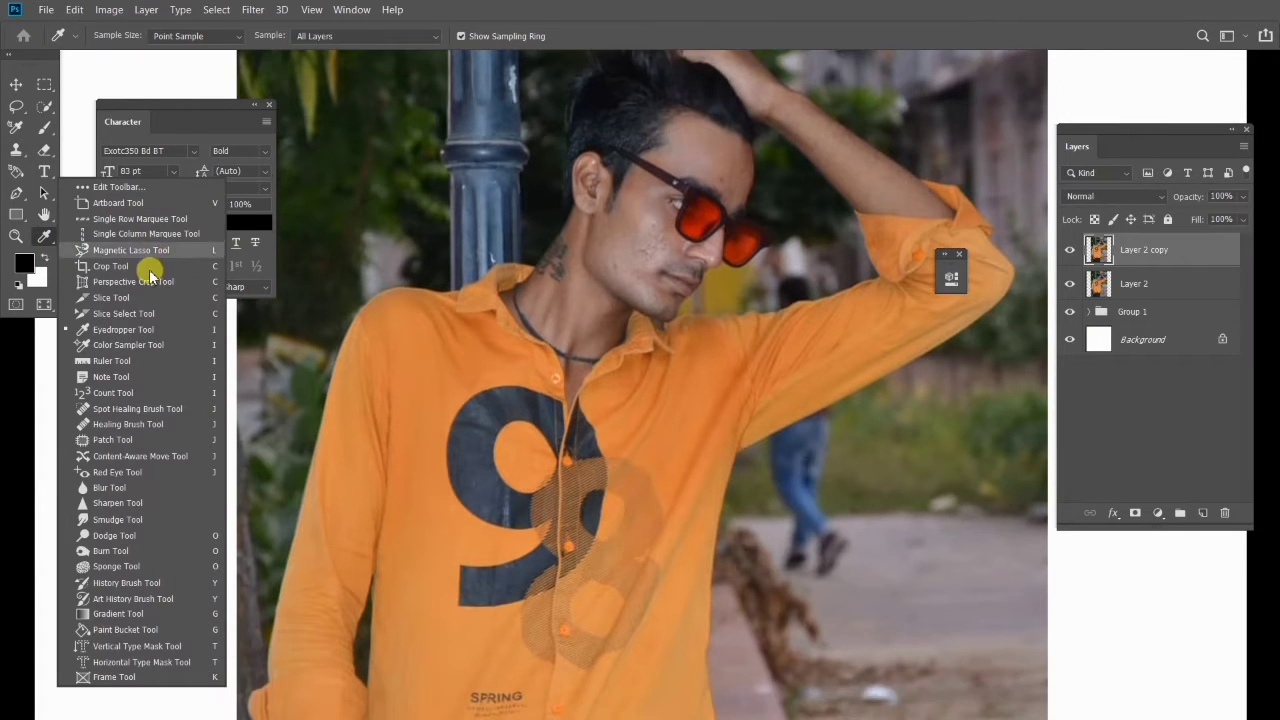
left_click(119, 409)
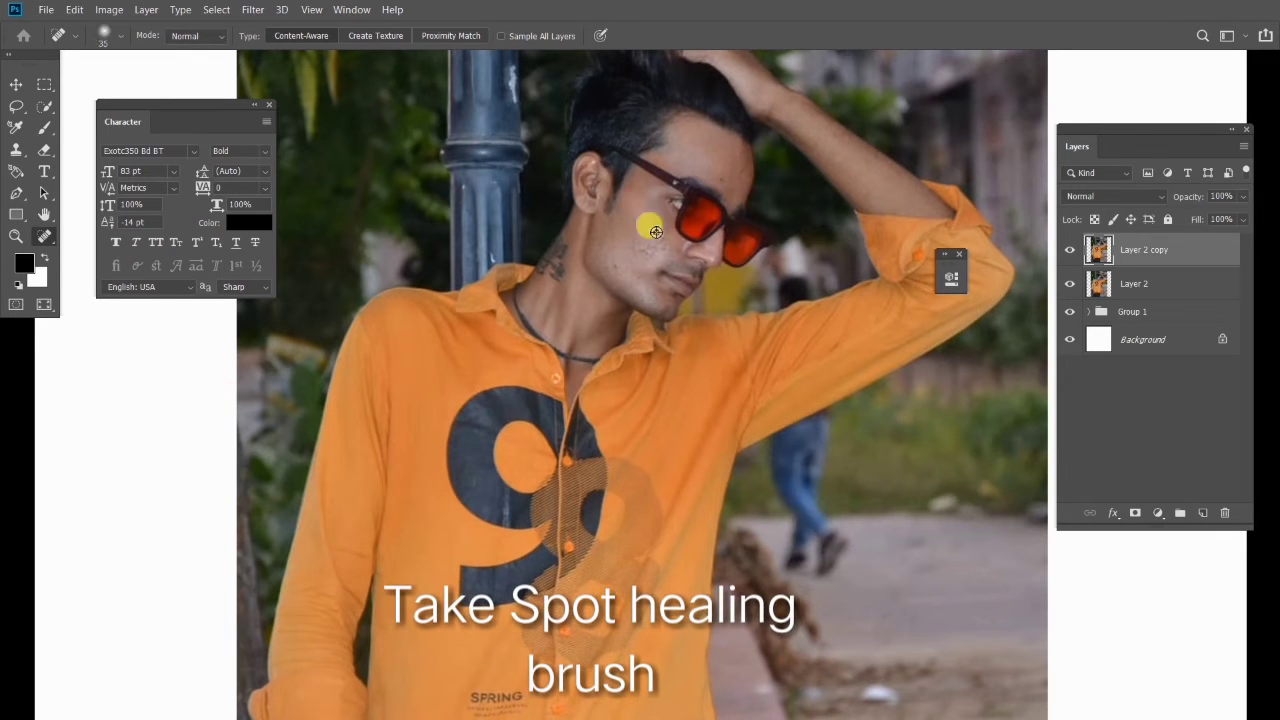
scroll(656, 232, "up", 2)
mouse_move(662, 246)
left_mouse_down()
mouse_move(602, 328)
mouse_move(582, 314)
mouse_move(557, 423)
left_mouse_up()
scroll(568, 289, "up", 1)
right_click(569, 300, "alt")
Heal the small blemishes on the man's forehead and between the eyebrows, reducing the brush to 9 px
left_click_drag(582, 316, 563, 319)
left_click_drag(557, 324, 533, 328)
mouse_move(706, 249)
left_mouse_down()
mouse_move(601, 341)
mouse_move(596, 298)
mouse_move(634, 319)
left_mouse_up()
scroll(604, 292, "down", 2)
scroll(605, 296, "up", 1)
left_click_drag(529, 229, 540, 234)
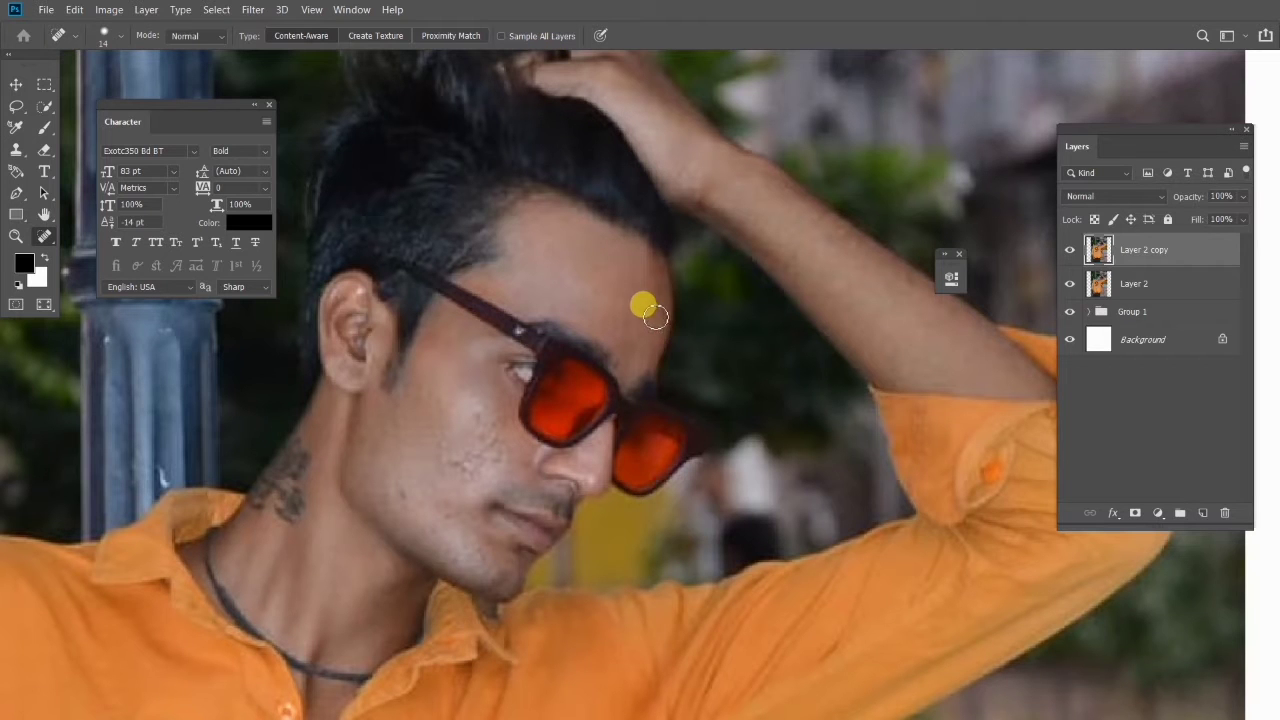
scroll(650, 312, "up", 3)
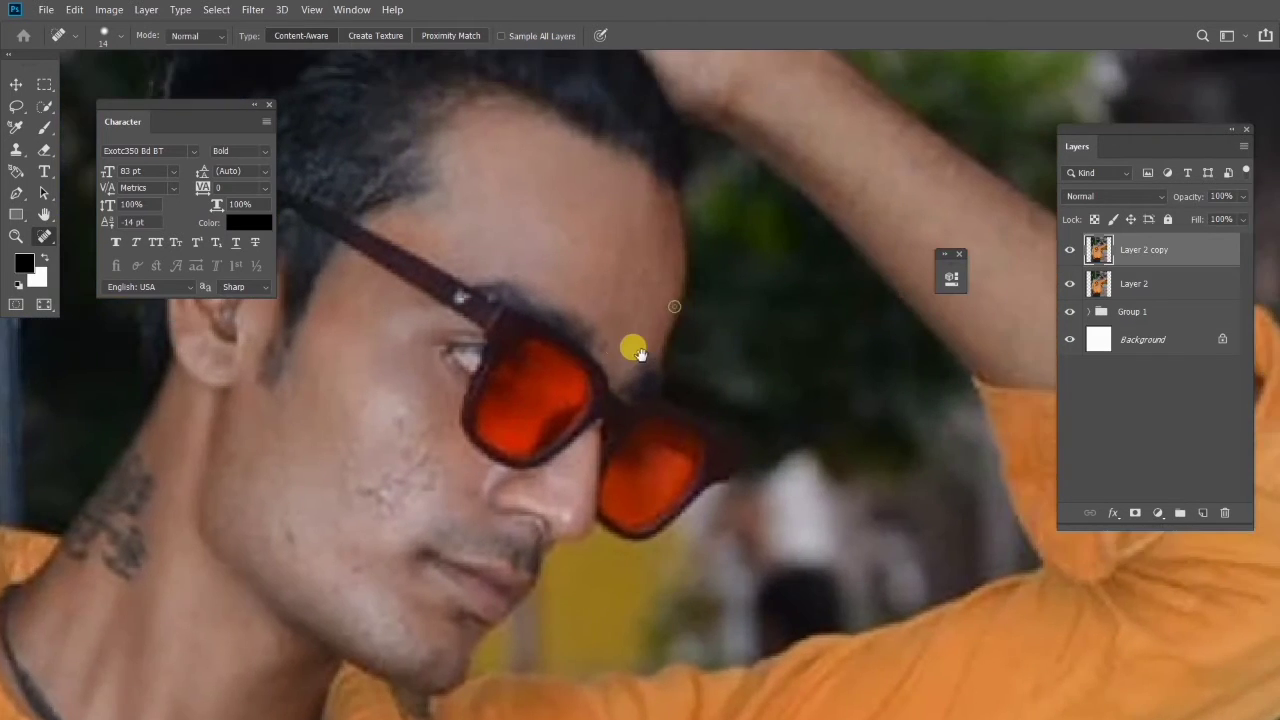
scroll(618, 345, "up", 1)
left_click_drag(619, 345, 610, 349)
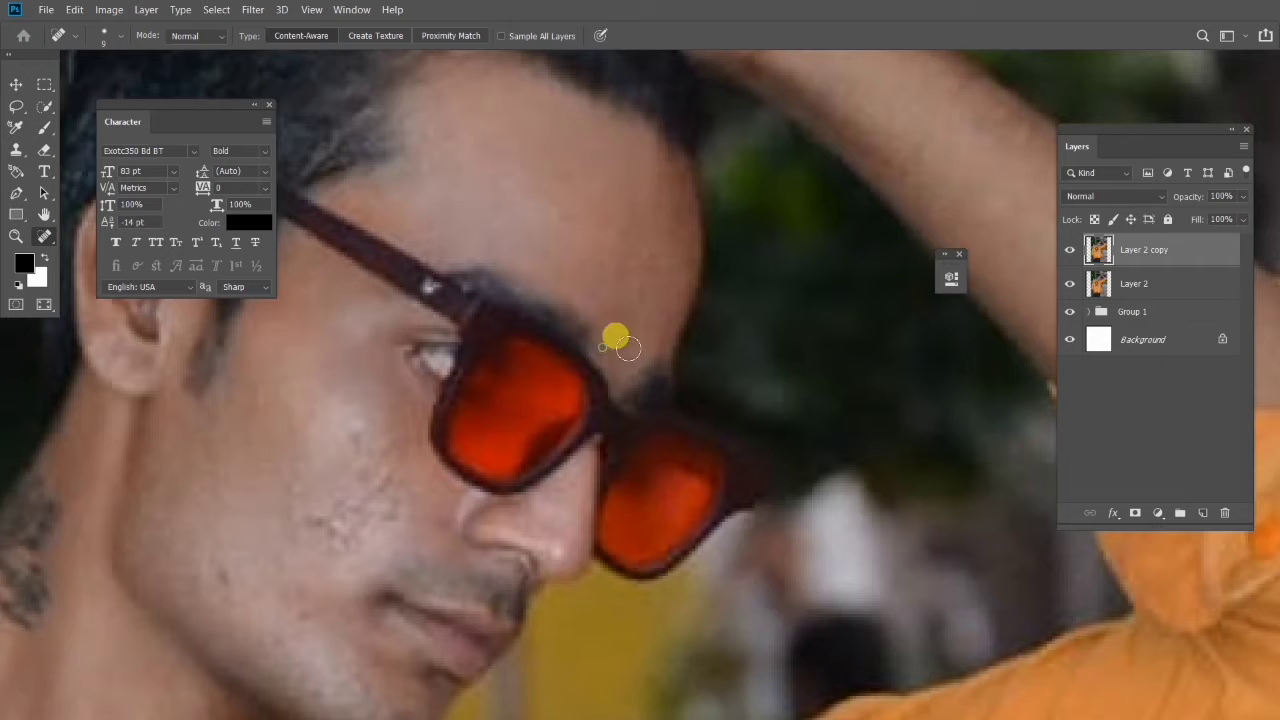
Heal the dark spots on the jaw and lower cheek with the 9 px brush
scroll(618, 345, "down", 3)
scroll(440, 449, "up", 4)
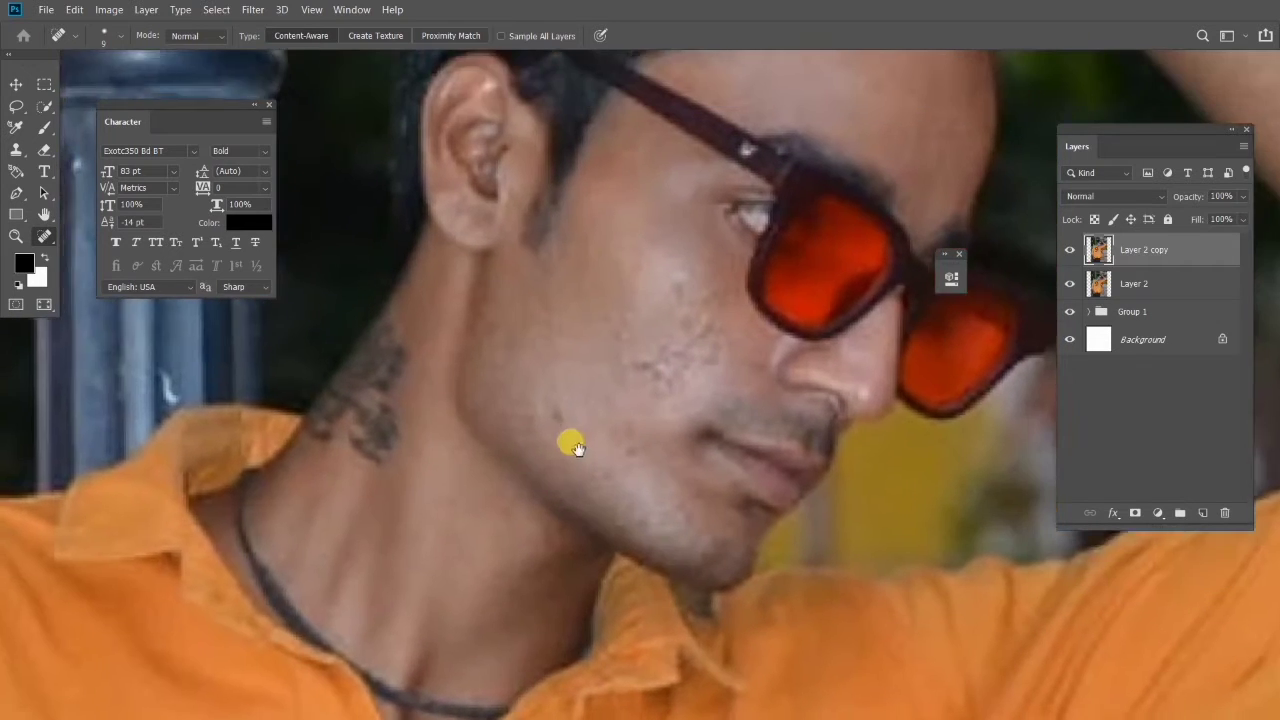
left_click_drag(578, 449, 572, 456)
left_click_drag(636, 425, 524, 402)
left_click(514, 436)
left_click_drag(569, 295, 580, 434)
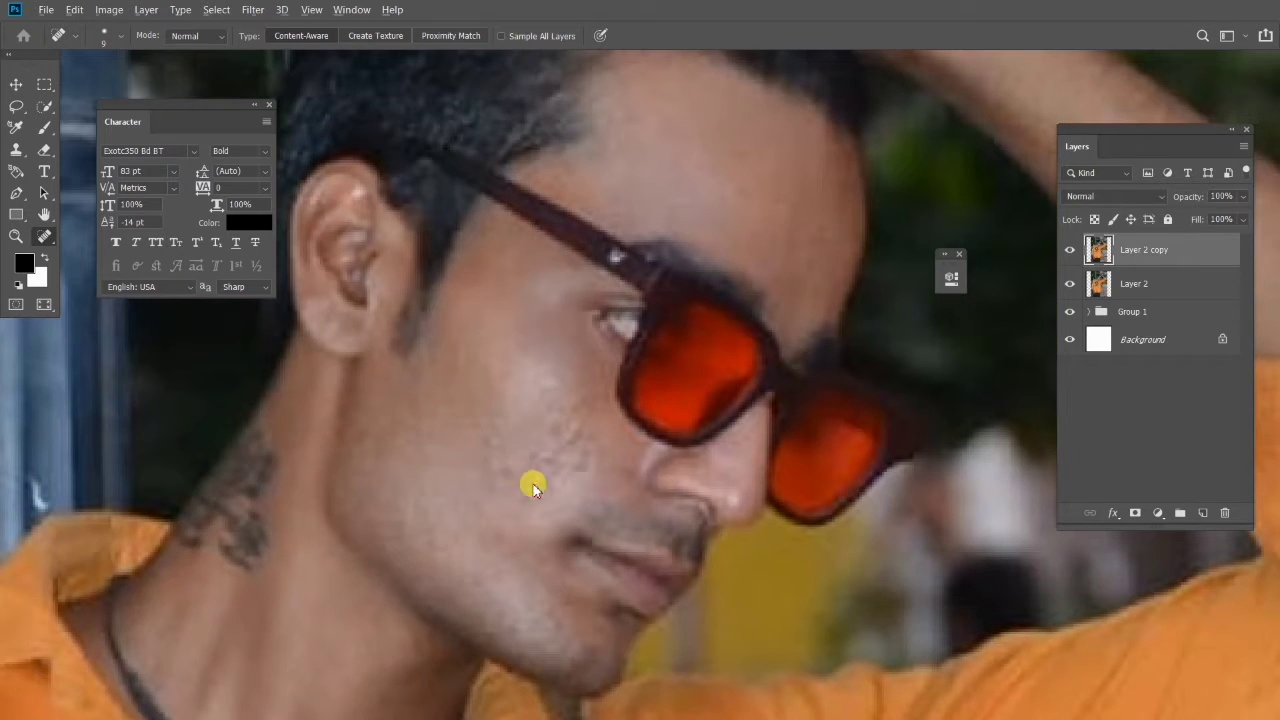
Enlarge the healing brush to 12 px and remove the cluster of acne marks on the cheek
left_click_drag(533, 489, 544, 488)
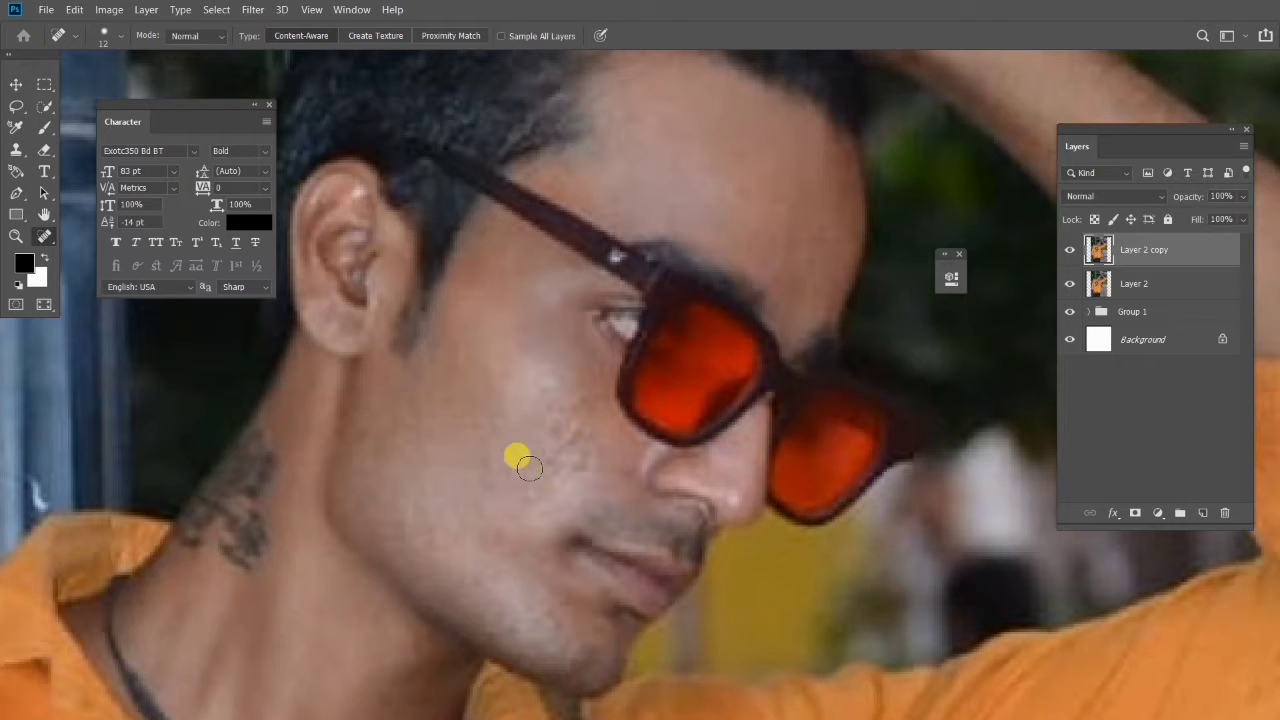
left_click_drag(556, 470, 524, 497)
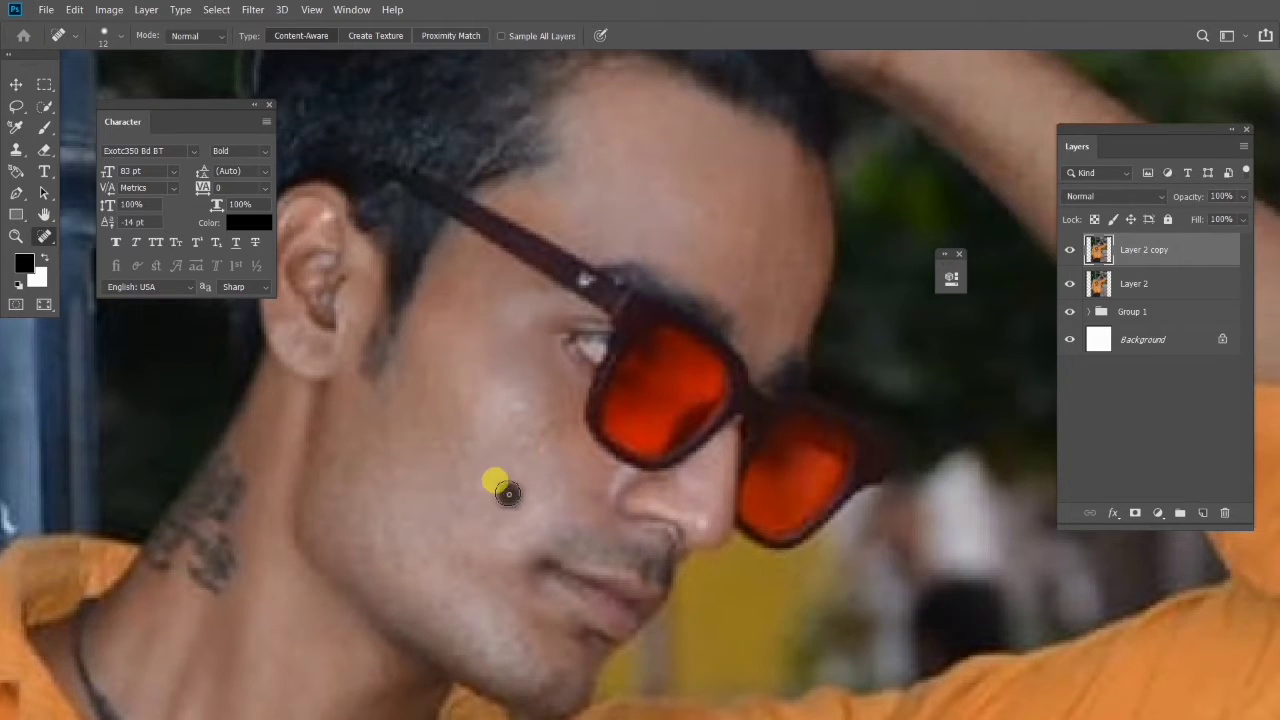
left_click_drag(552, 478, 543, 510)
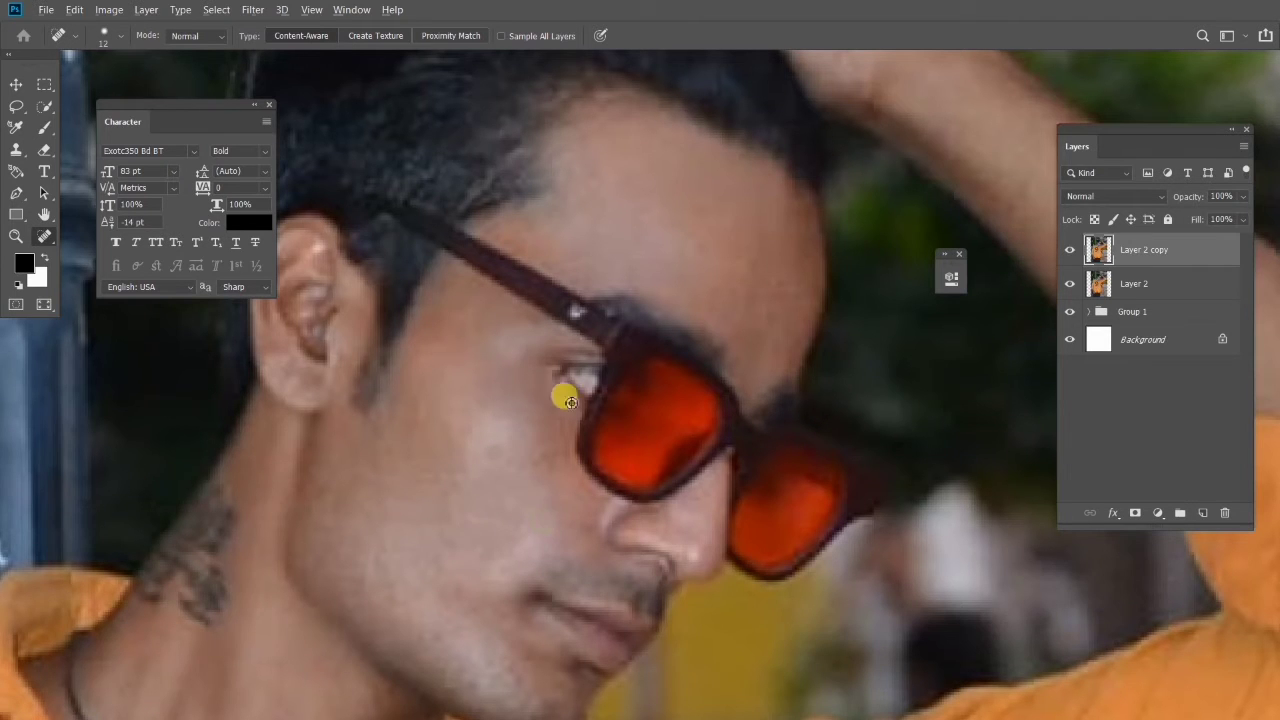
Toggle the visibility of Layer 2 copy to compare the face before and after healing
scroll(568, 400, "down", 4)
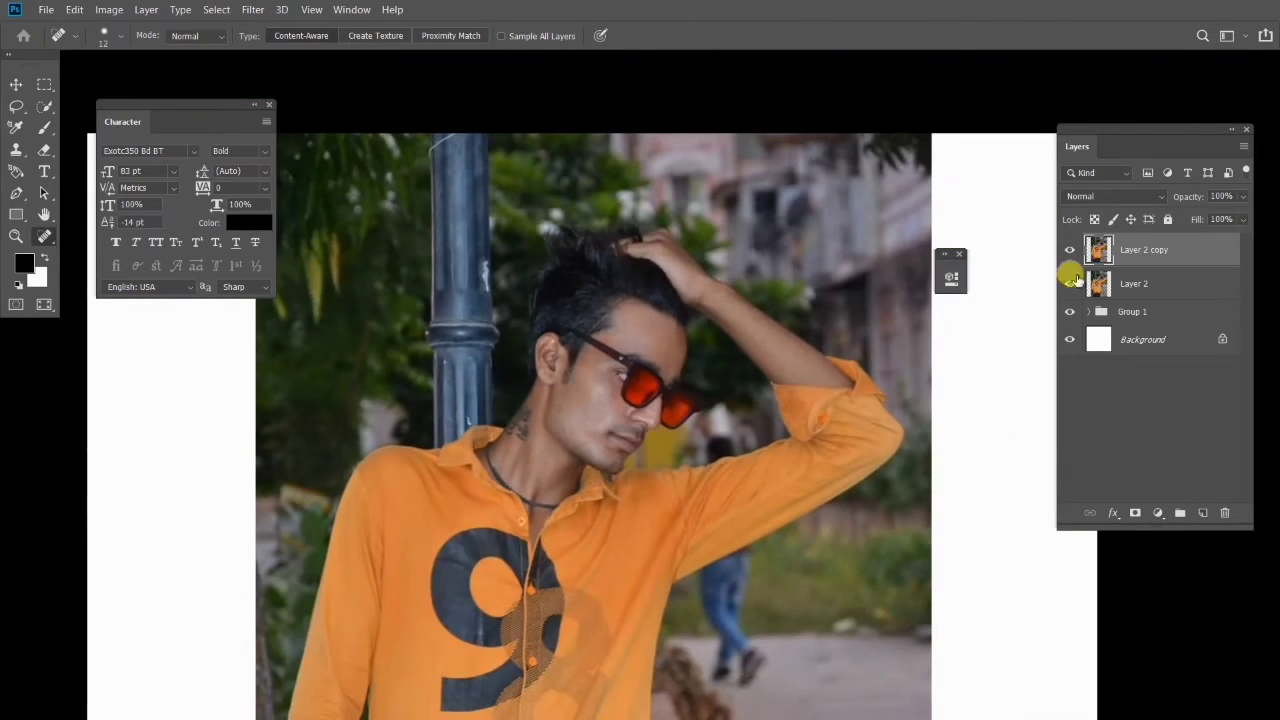
left_click(1068, 255)
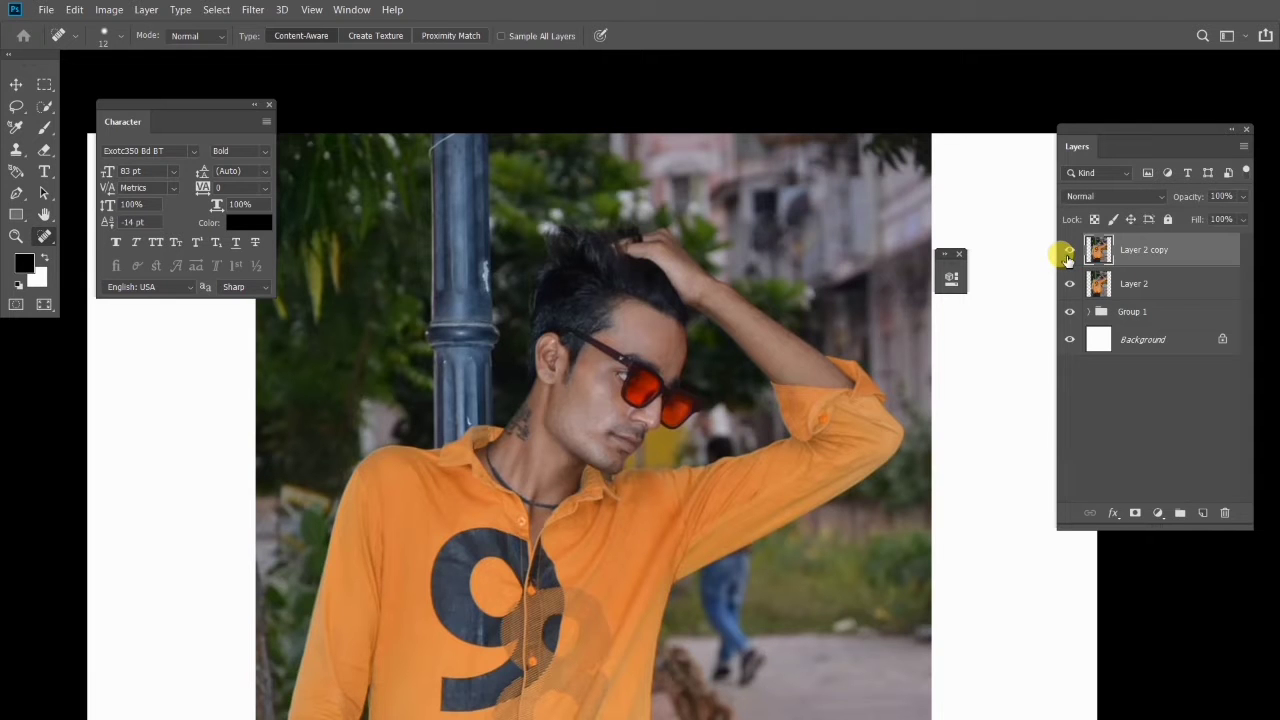
Heal the remaining uneven marks on the cheek beside the nose and ear, adjusting the brush size between 9 and 14 px
scroll(613, 400, "up", 4)
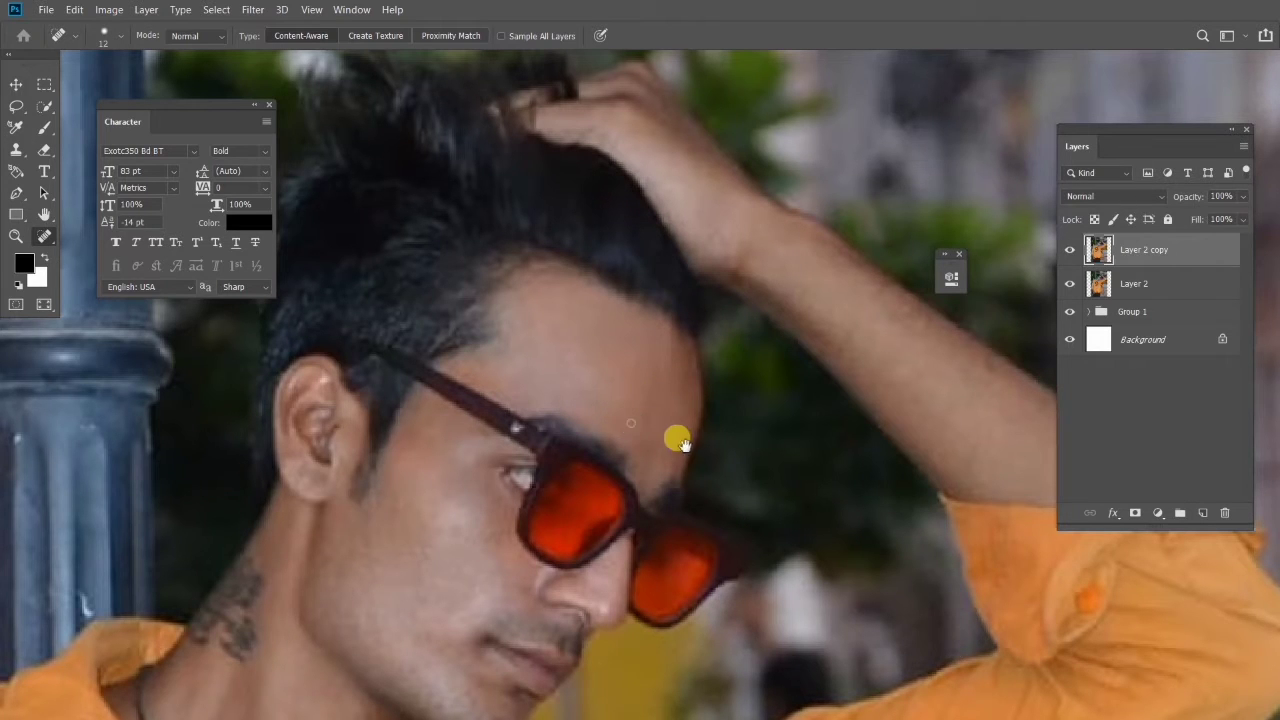
scroll(530, 441, "up", 2)
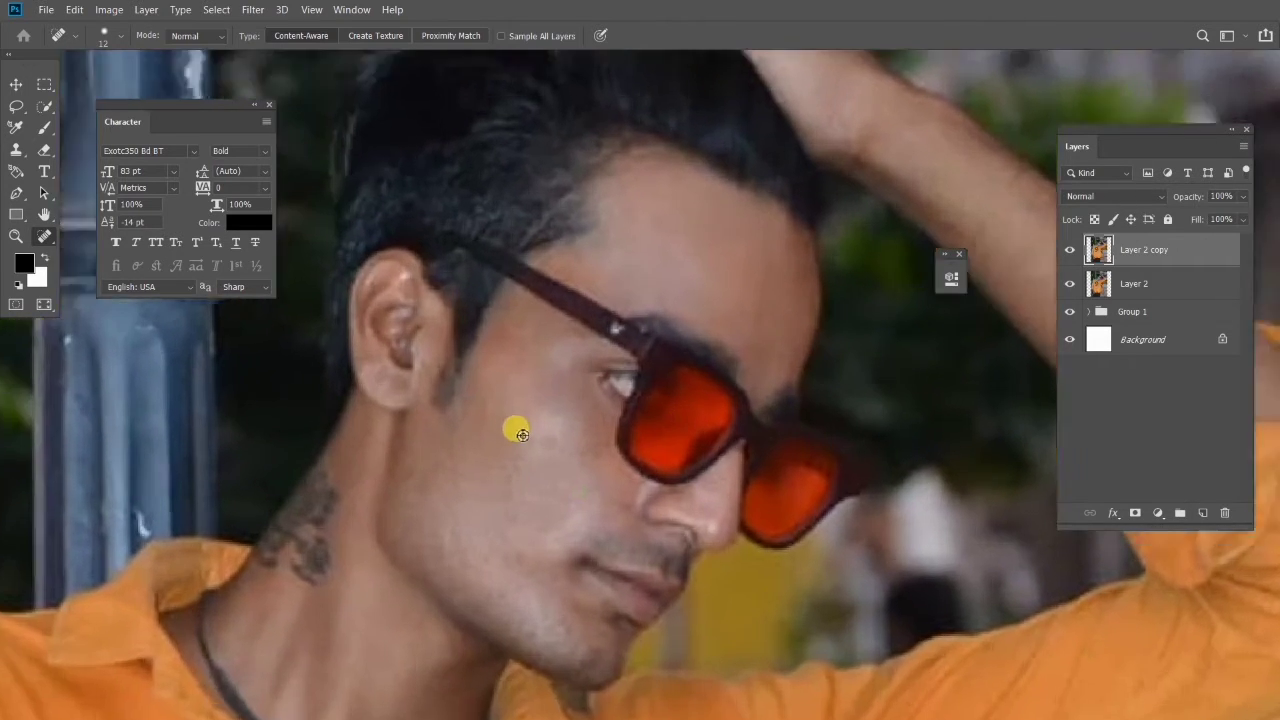
left_click_drag(535, 434, 554, 429)
mouse_move(529, 511)
left_mouse_down()
mouse_move(537, 489)
mouse_move(587, 493)
left_mouse_up()
left_click_drag(436, 426, 484, 417)
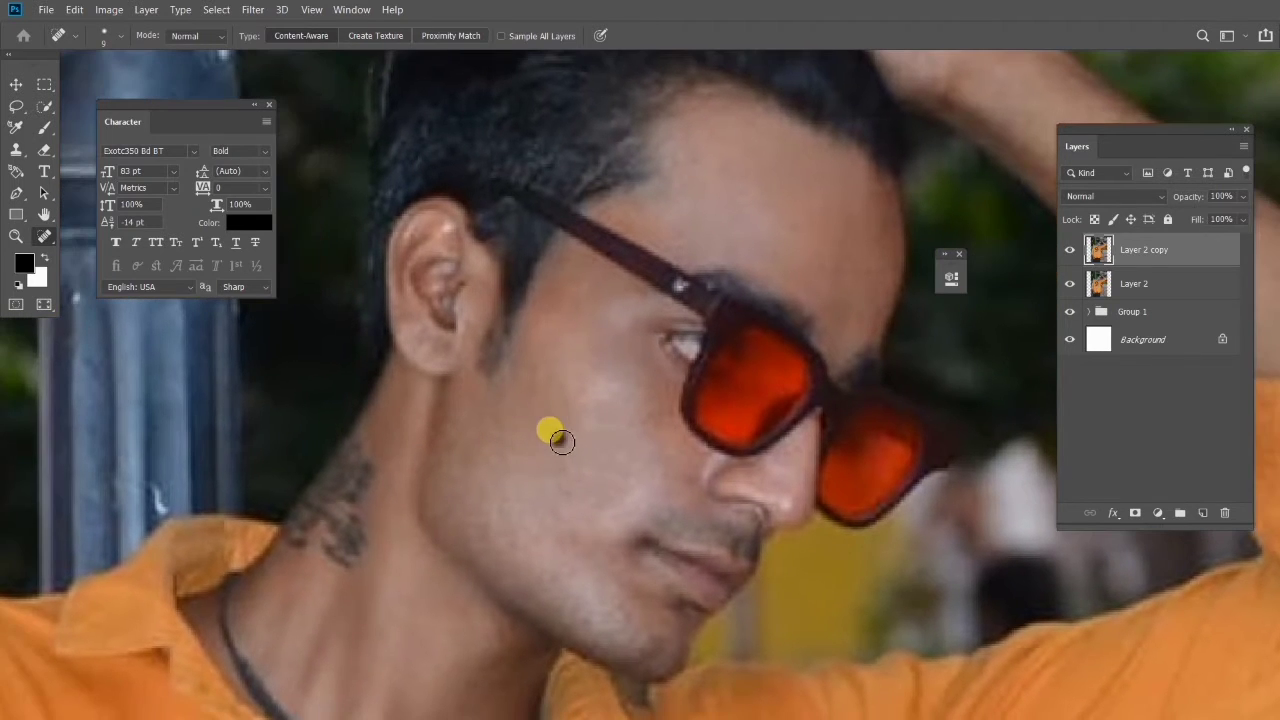
left_click(561, 441)
left_click_drag(611, 511, 598, 438)
mouse_move(541, 499)
left_mouse_down()
mouse_move(564, 490)
mouse_move(528, 506)
mouse_move(548, 506)
left_mouse_up()
Clean up the last faint spots on the lower cheek with the 14 px healing brush
scroll(560, 490, "down", 1)
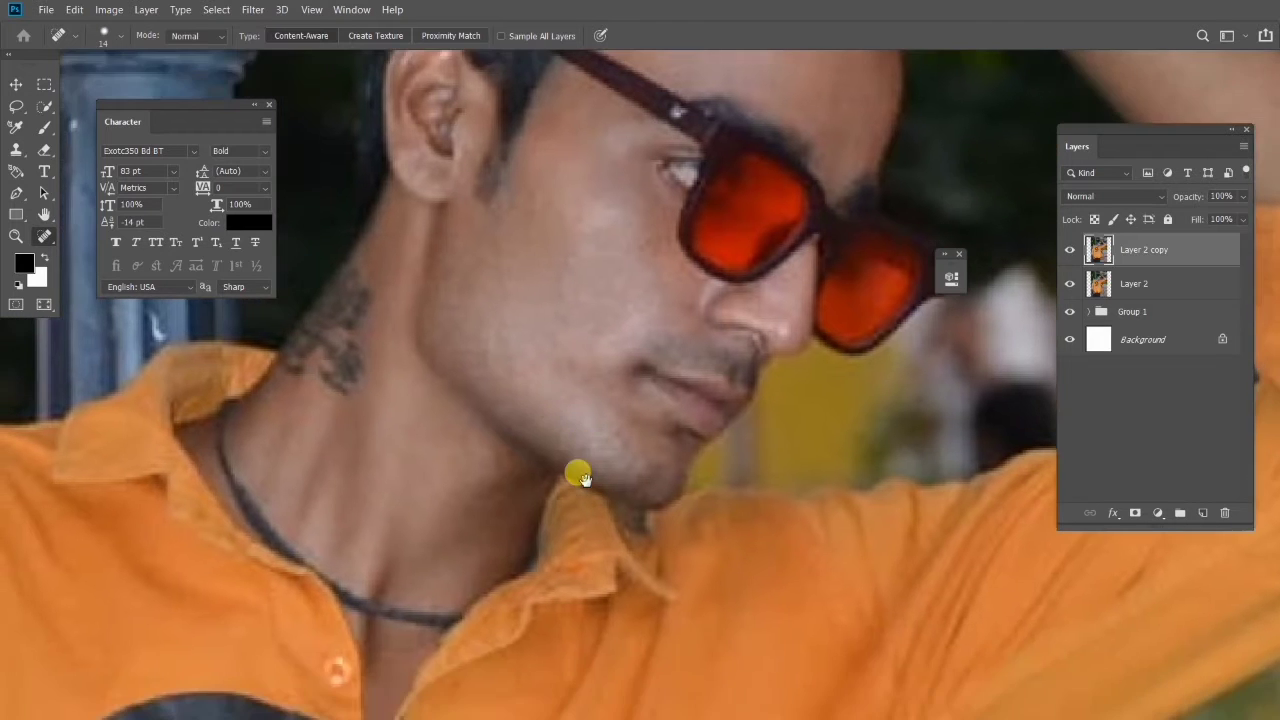
scroll(600, 420, "down", 1)
scroll(620, 400, "down", 1)
scroll(658, 362, "down", 3)
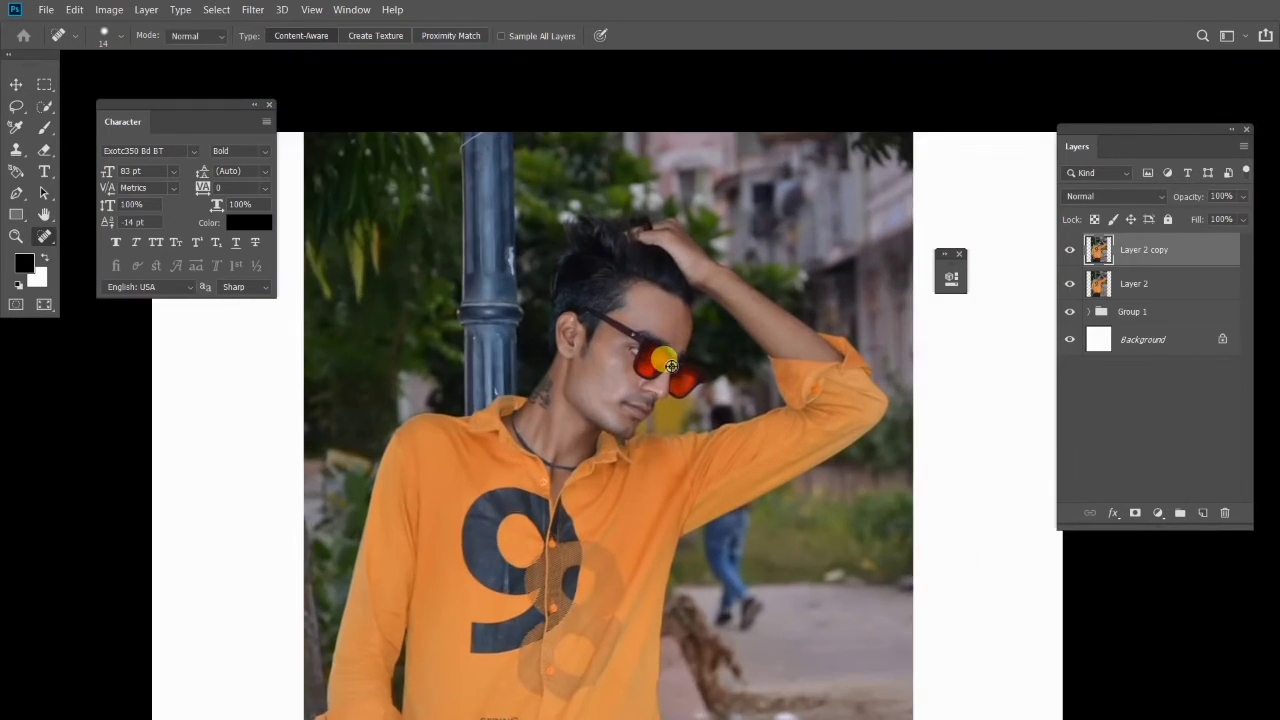
scroll(648, 390, "up", 2)
scroll(648, 390, "up", 5)
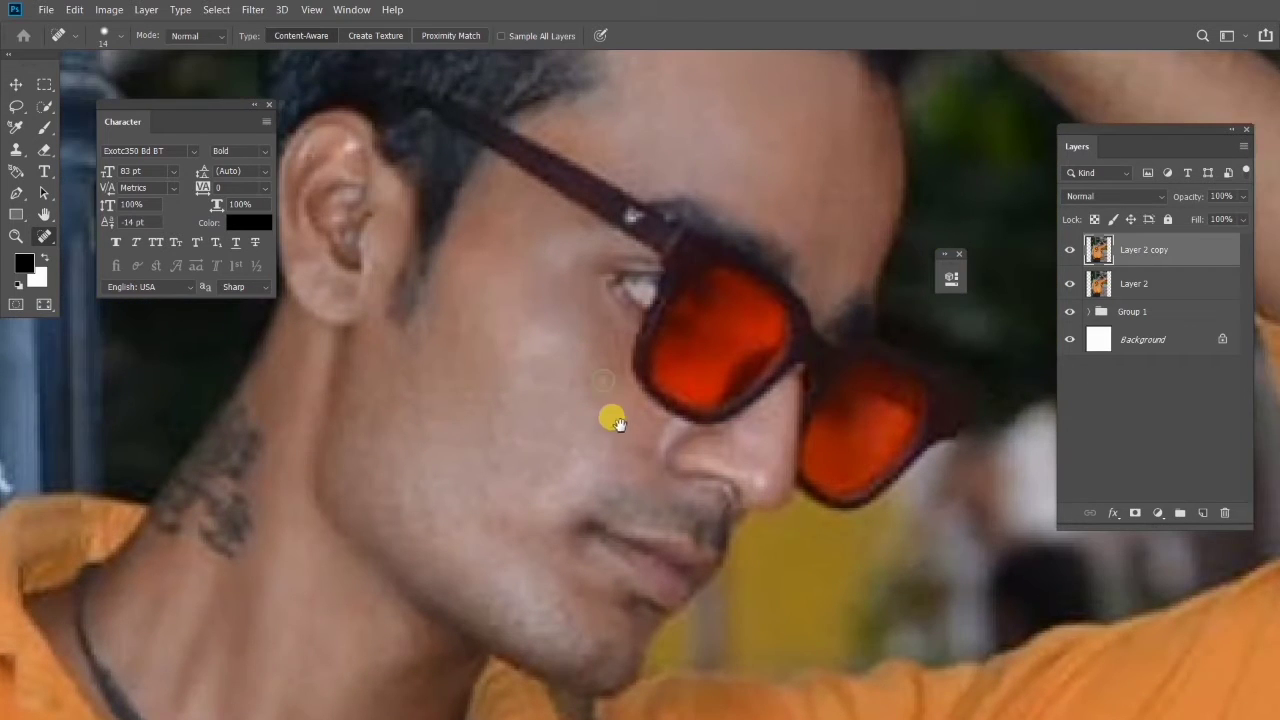
left_click_drag(616, 424, 790, 275)
left_click_drag(672, 446, 655, 475)
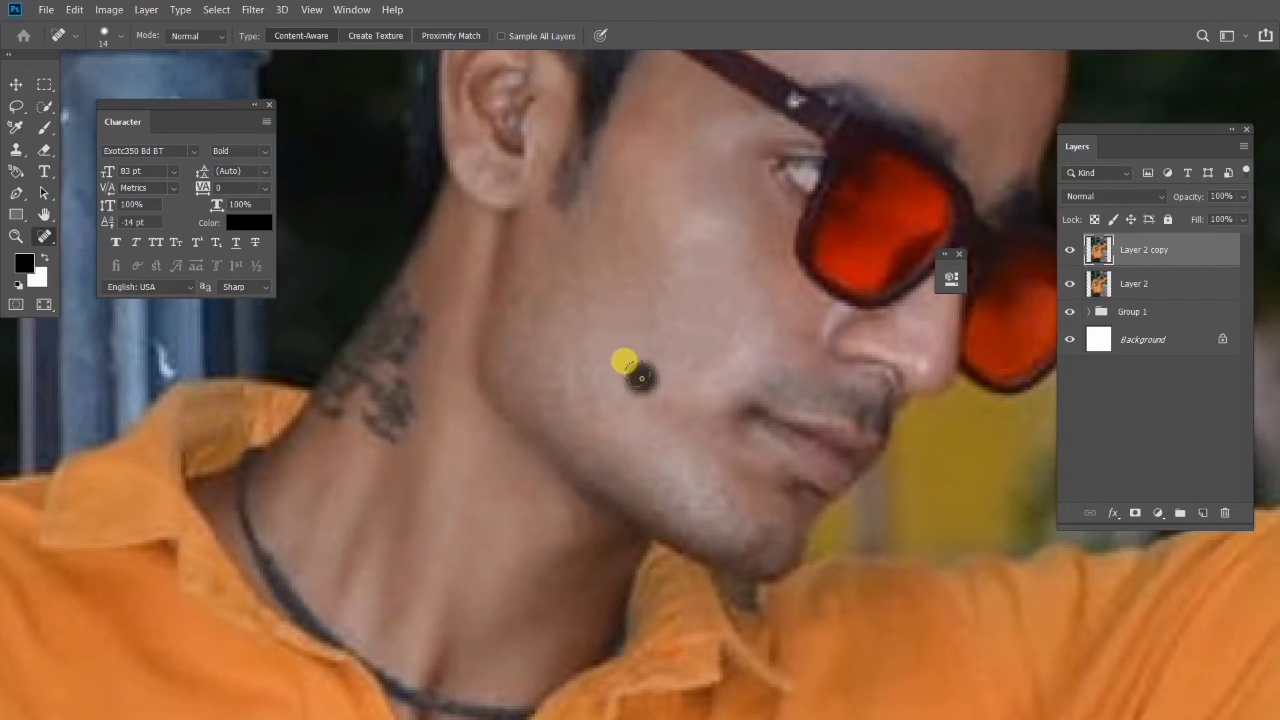
Hide and show Layer 2 copy to compare the retouched skin with the original in the whole photo
scroll(630, 370, "down", 4)
scroll(693, 368, "down", 4)
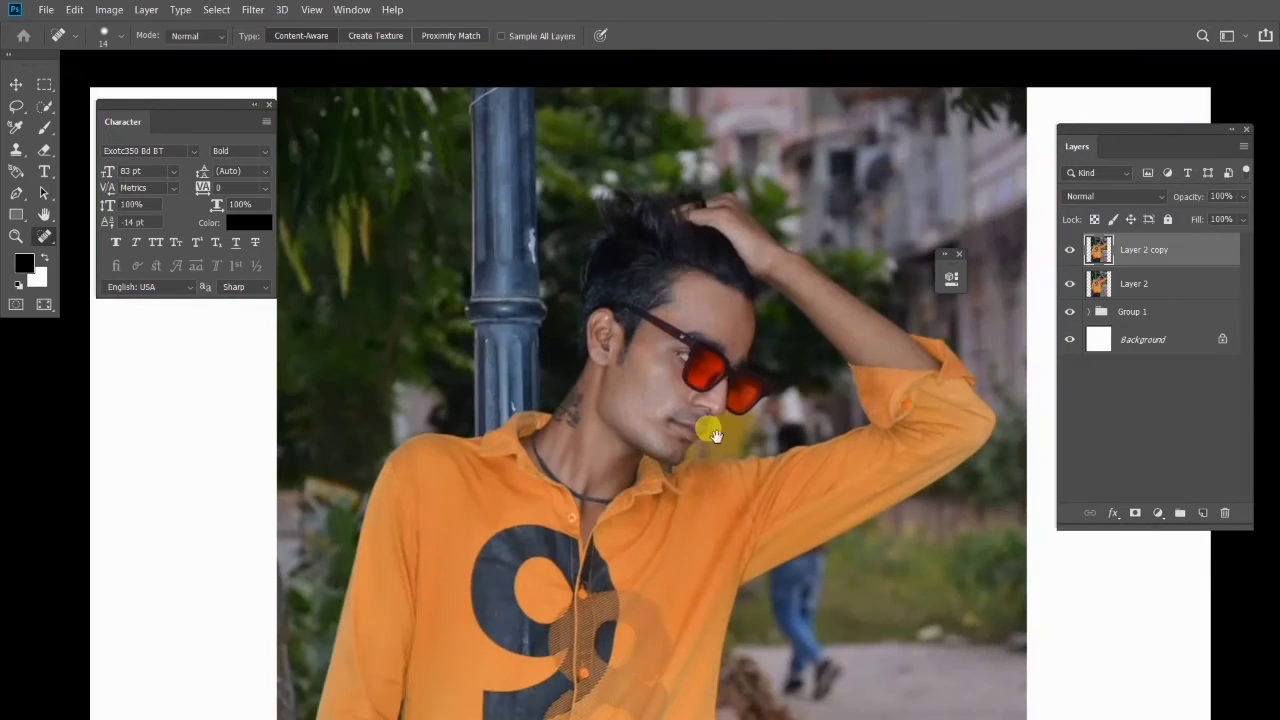
scroll(797, 277, "down", 1)
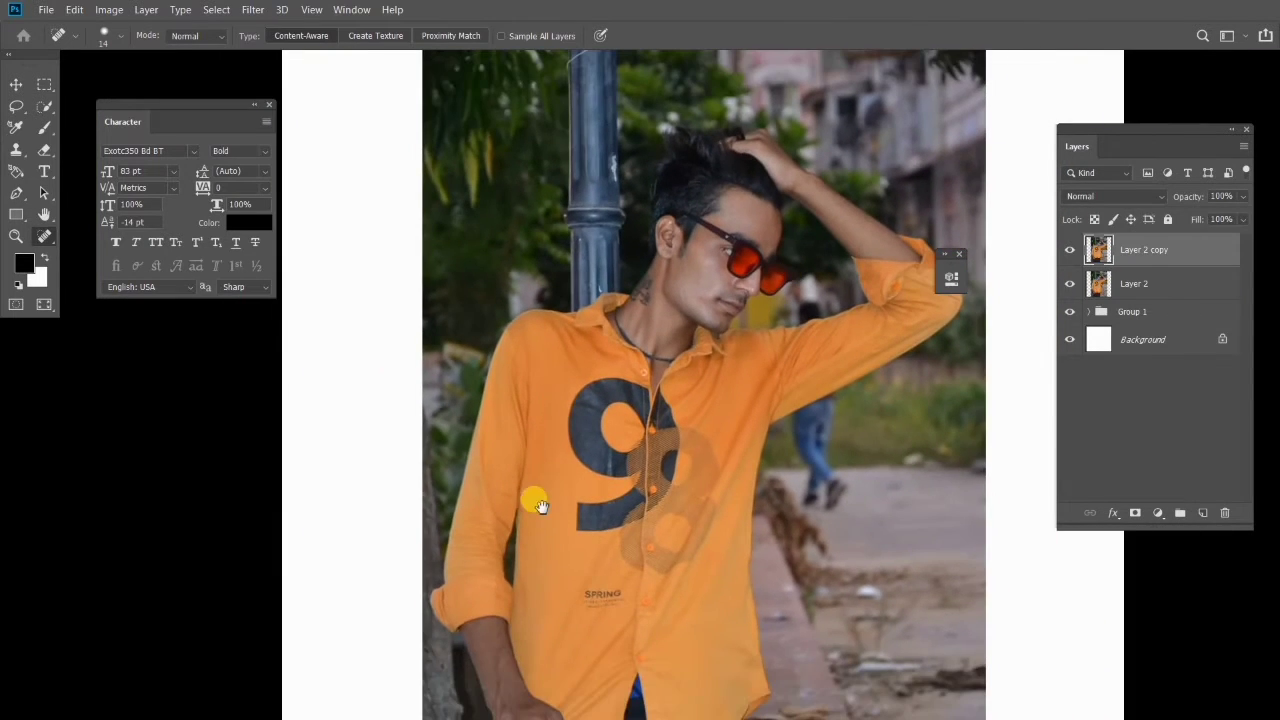
left_click_drag(809, 428, 771, 466)
scroll(723, 309, "down", 1)
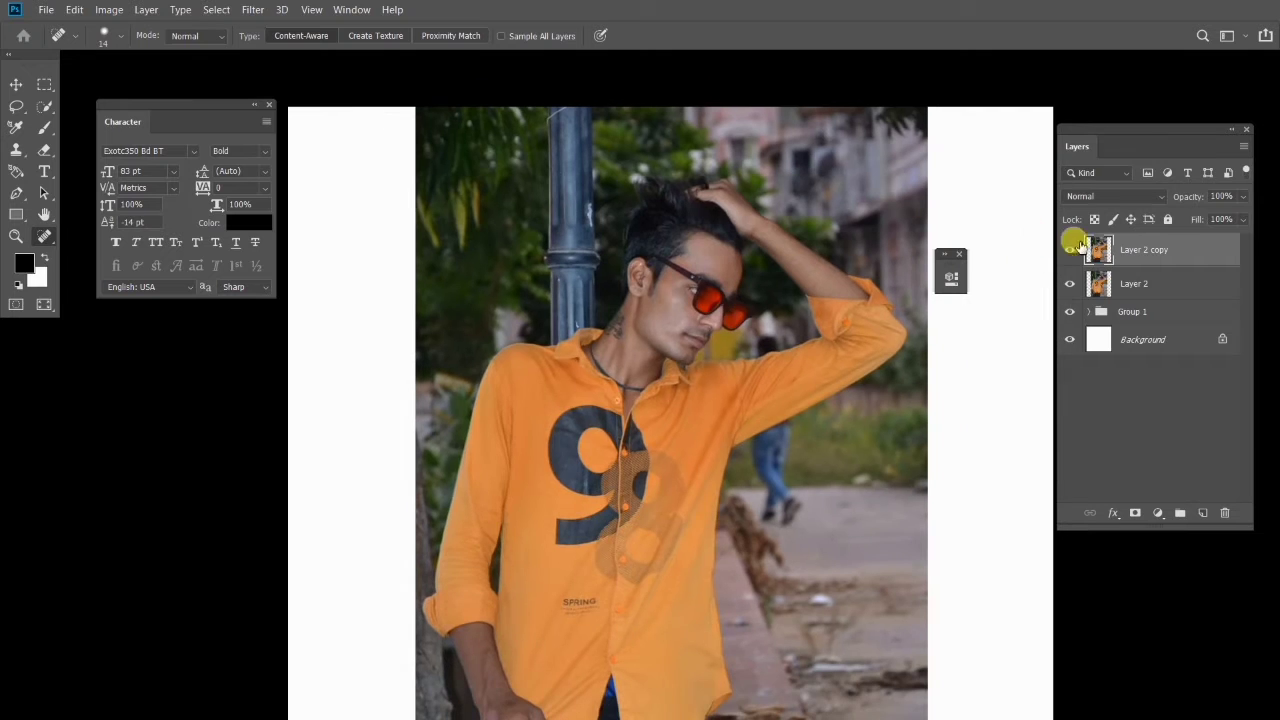
left_click(1068, 251)
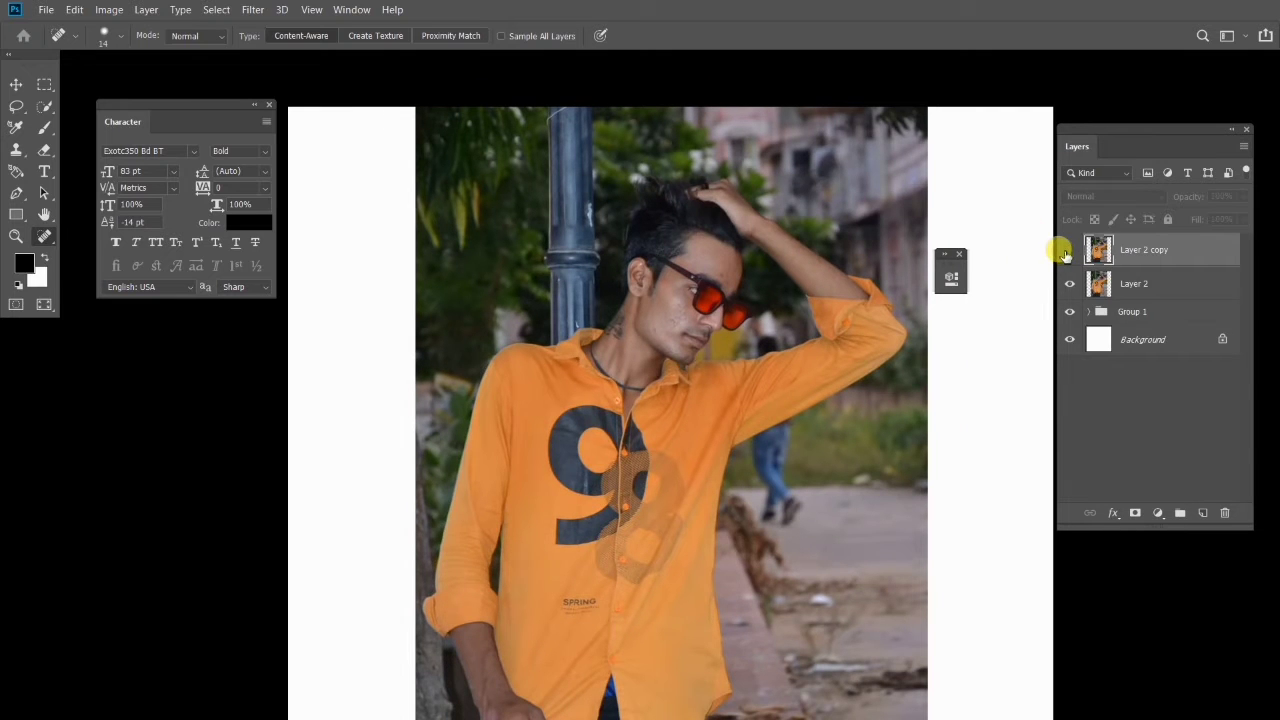
left_click(1068, 251)
scroll(643, 324, "up", 1)
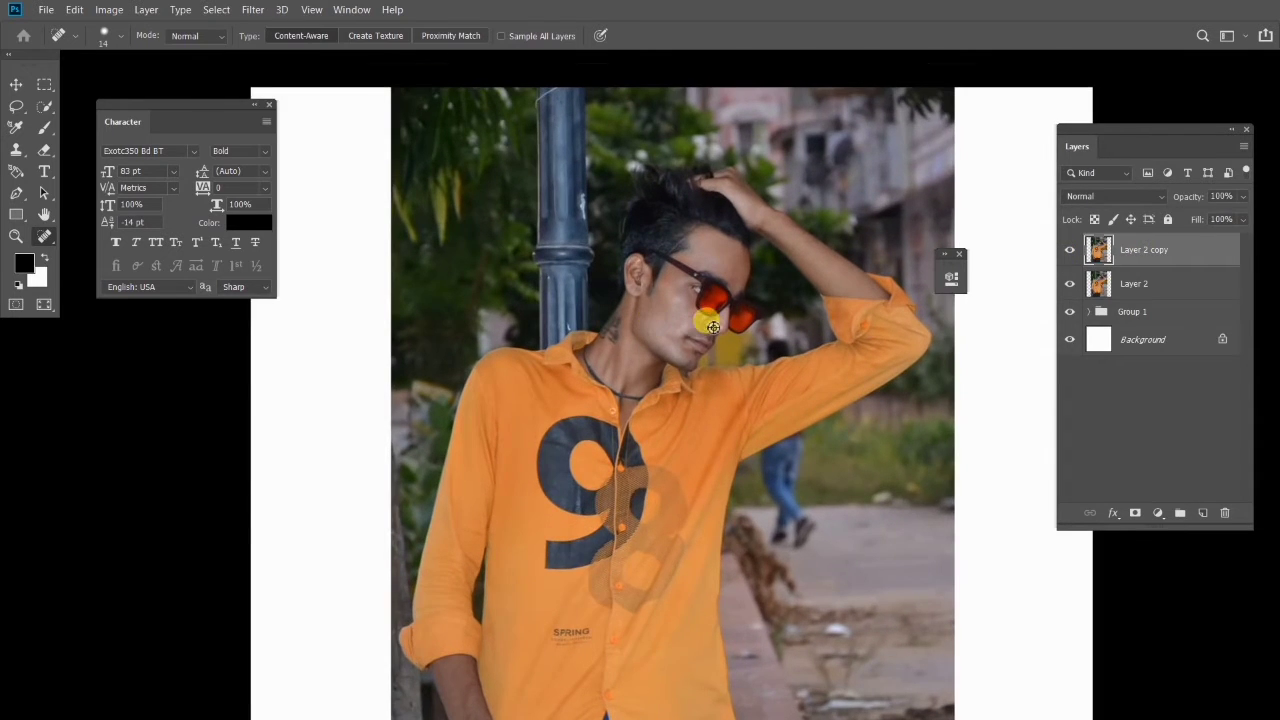
scroll(712, 327, "up", 1)
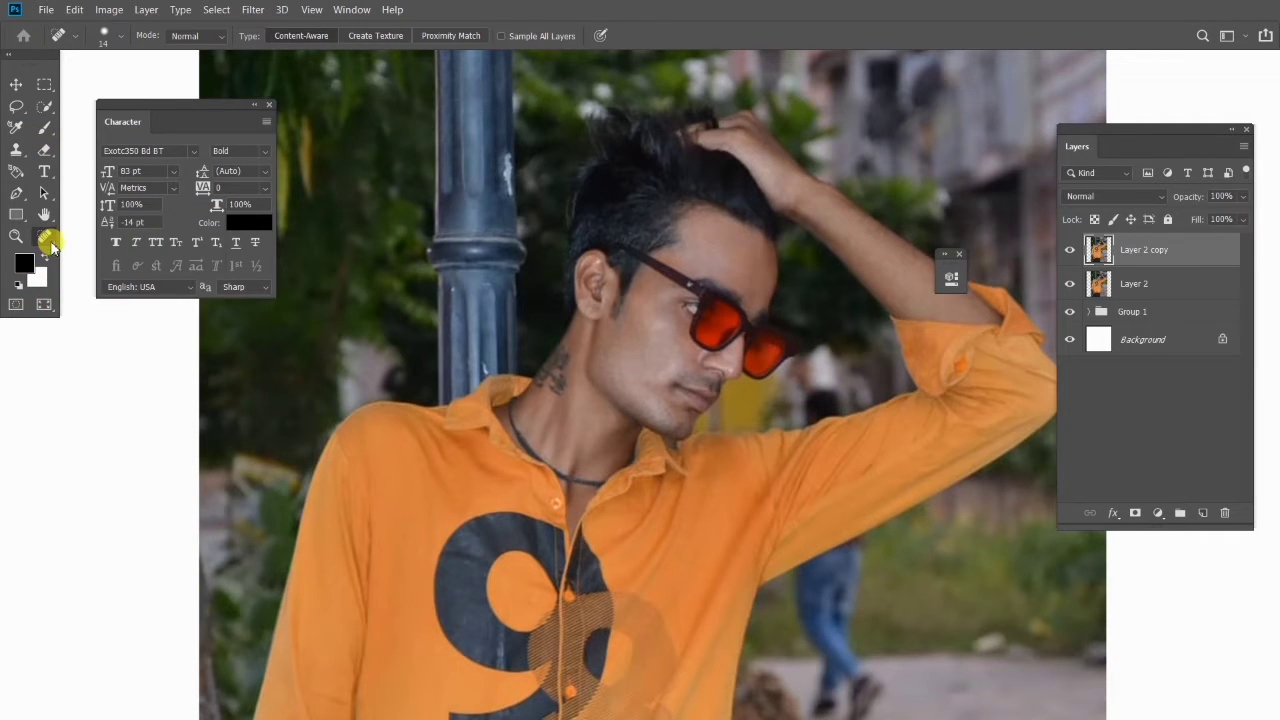
mouse_move(50, 244)
left_mouse_down()
mouse_move(130, 214)
mouse_move(130, 190)
mouse_move(121, 343)
mouse_move(100, 423)
mouse_move(102, 685)
mouse_move(137, 192)
mouse_move(140, 266)
mouse_move(169, 357)
mouse_move(95, 680)
mouse_move(113, 500)
left_mouse_up()
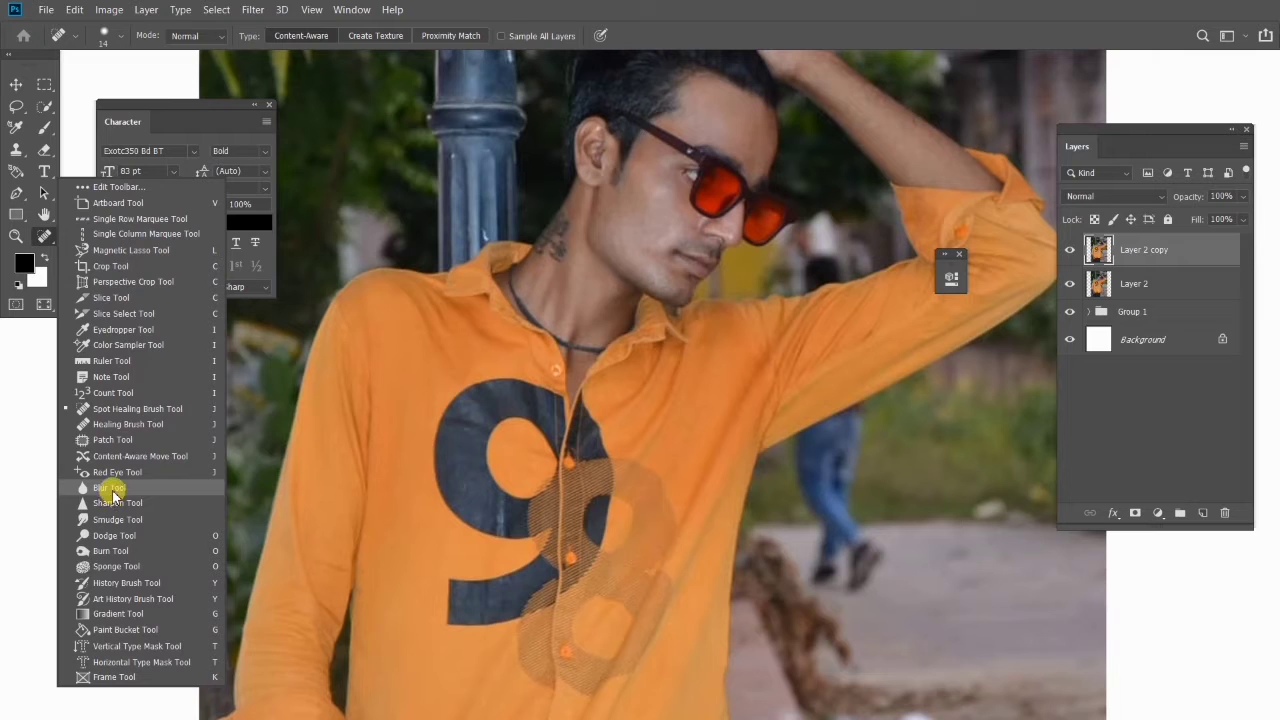
mouse_move(115, 488)
left_mouse_down()
mouse_move(126, 297)
mouse_move(100, 251)
mouse_move(46, 386)
left_mouse_up()
mouse_move(16, 148)
left_mouse_down()
mouse_move(63, 157)
mouse_move(22, 122)
left_mouse_up()
right_click(17, 110)
left_click(85, 124)
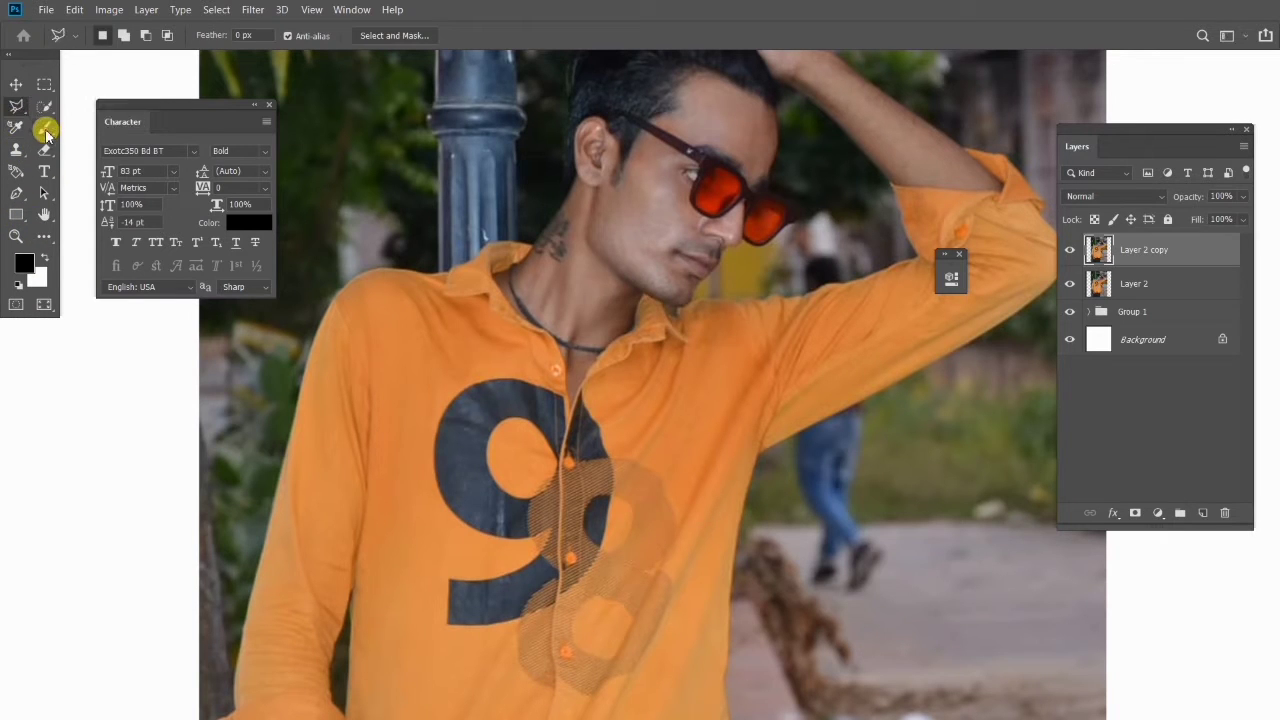
Activate the Mixer Brush and enlarge it to 23 px for smoothing the skin on the face
right_click(44, 129)
left_click(84, 175)
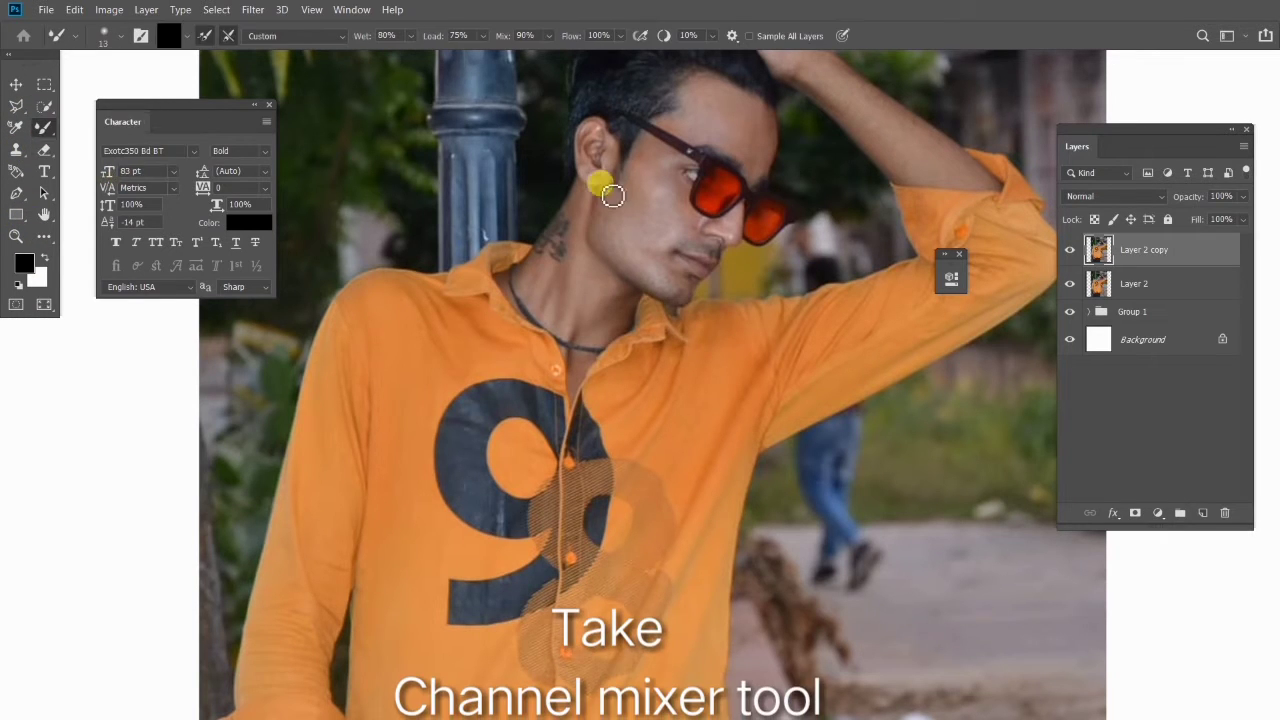
scroll(638, 232, "up", 1)
scroll(638, 232, "up", 4)
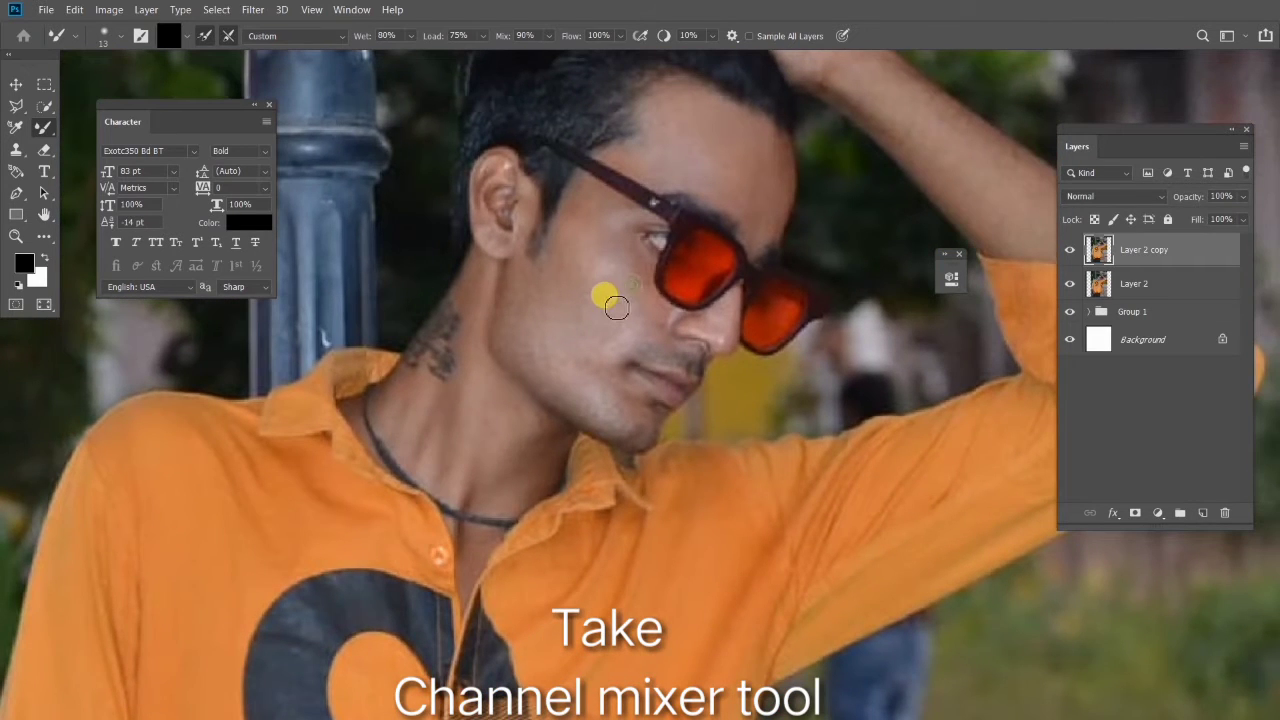
right_click(614, 296, "alt")
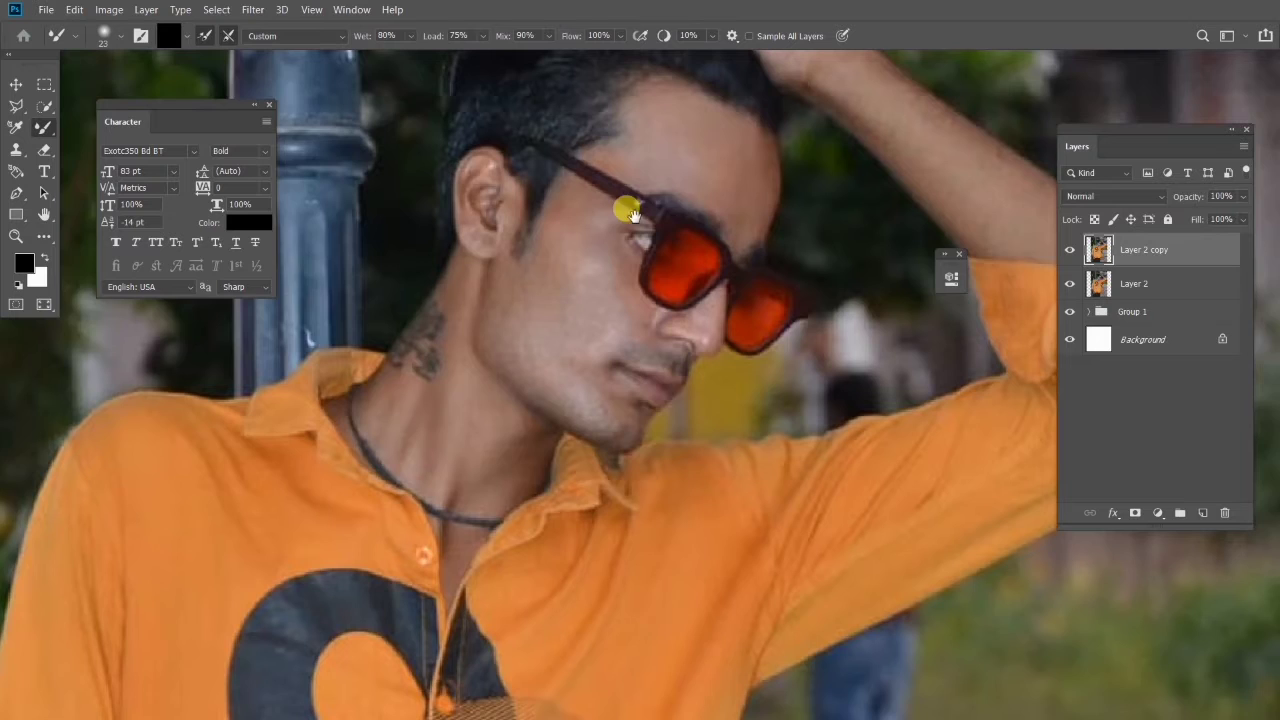
left_click_drag(684, 233, 640, 265)
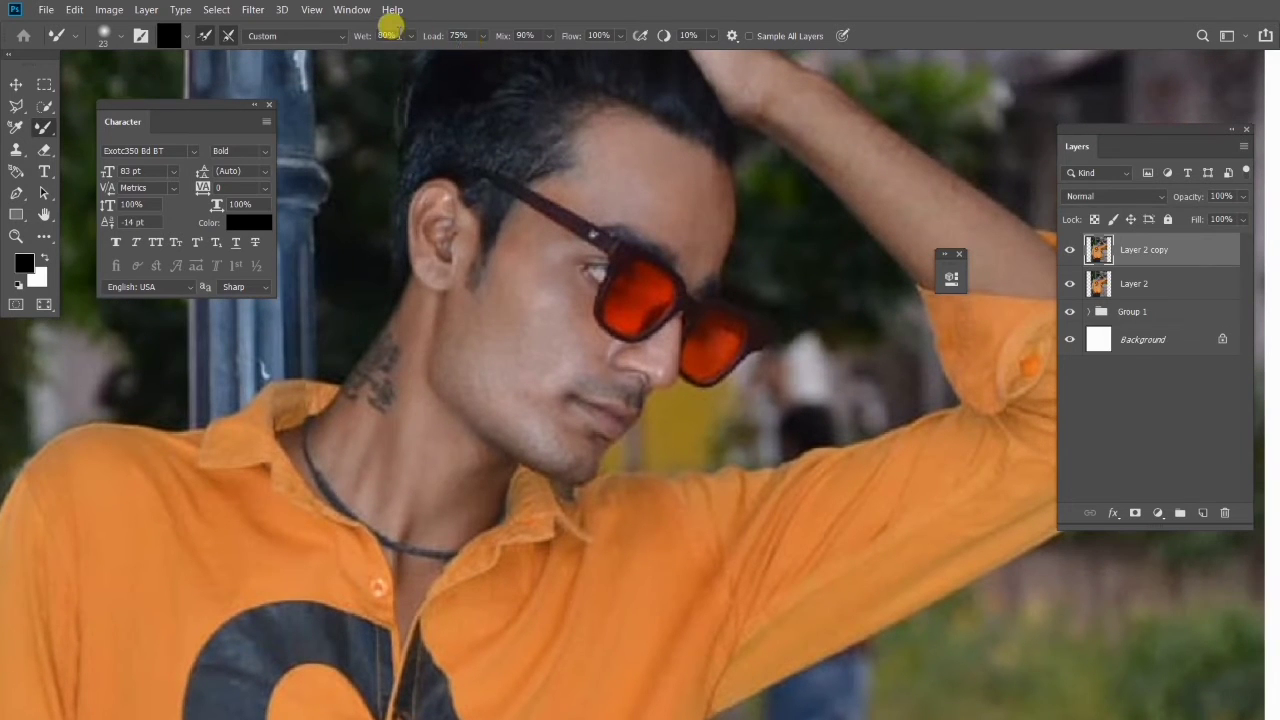
Set the Mixer Brush's Mix to 55%, enable sampling from all layers, and add an empty layer above Layer 2 copy
left_click(548, 37)
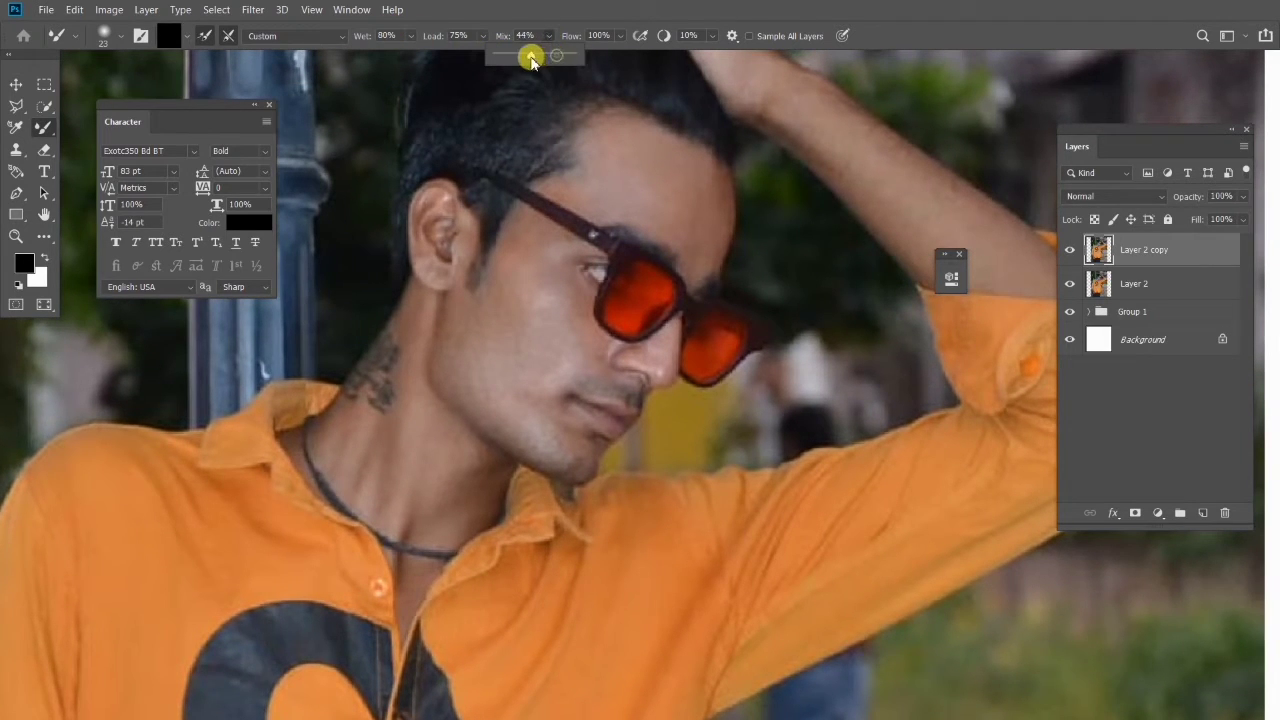
left_click_drag(646, 236, 648, 235)
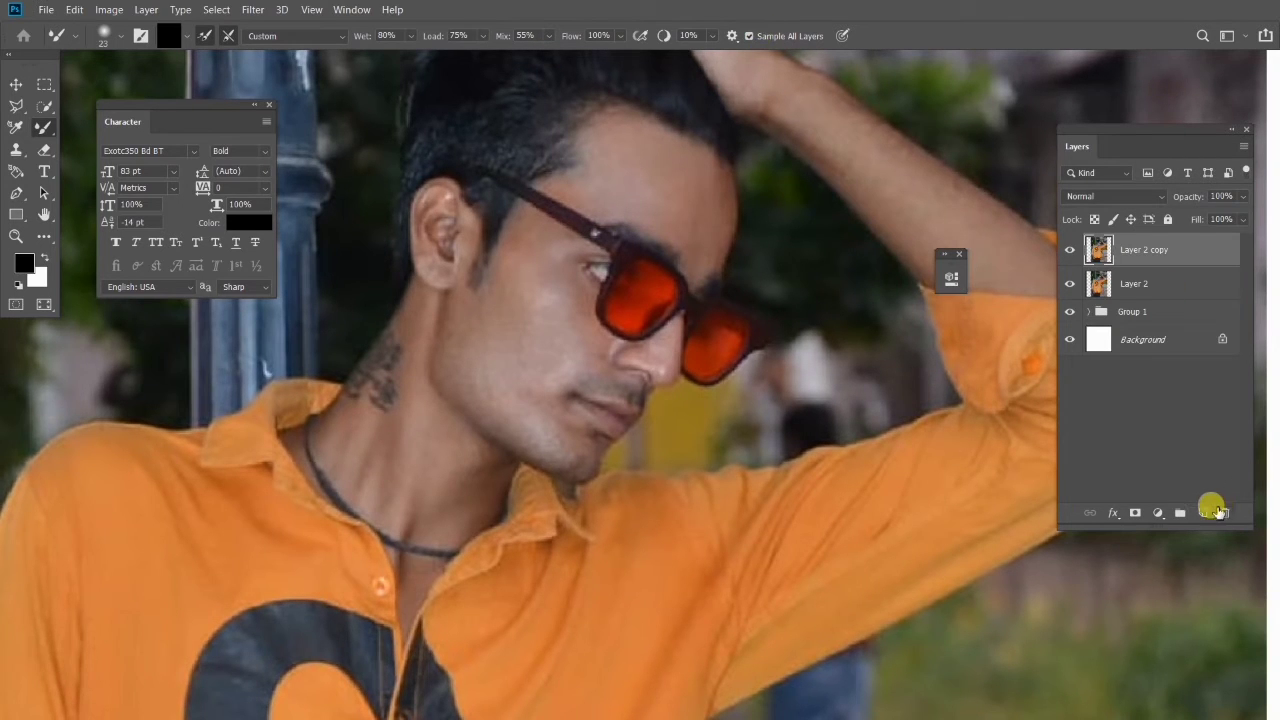
left_click(1213, 510)
mouse_move(563, 356)
left_mouse_down()
mouse_move(583, 360)
mouse_move(540, 334)
mouse_move(548, 310)
left_mouse_up()
scroll(556, 320, "up", 2)
key("ctrl+z")
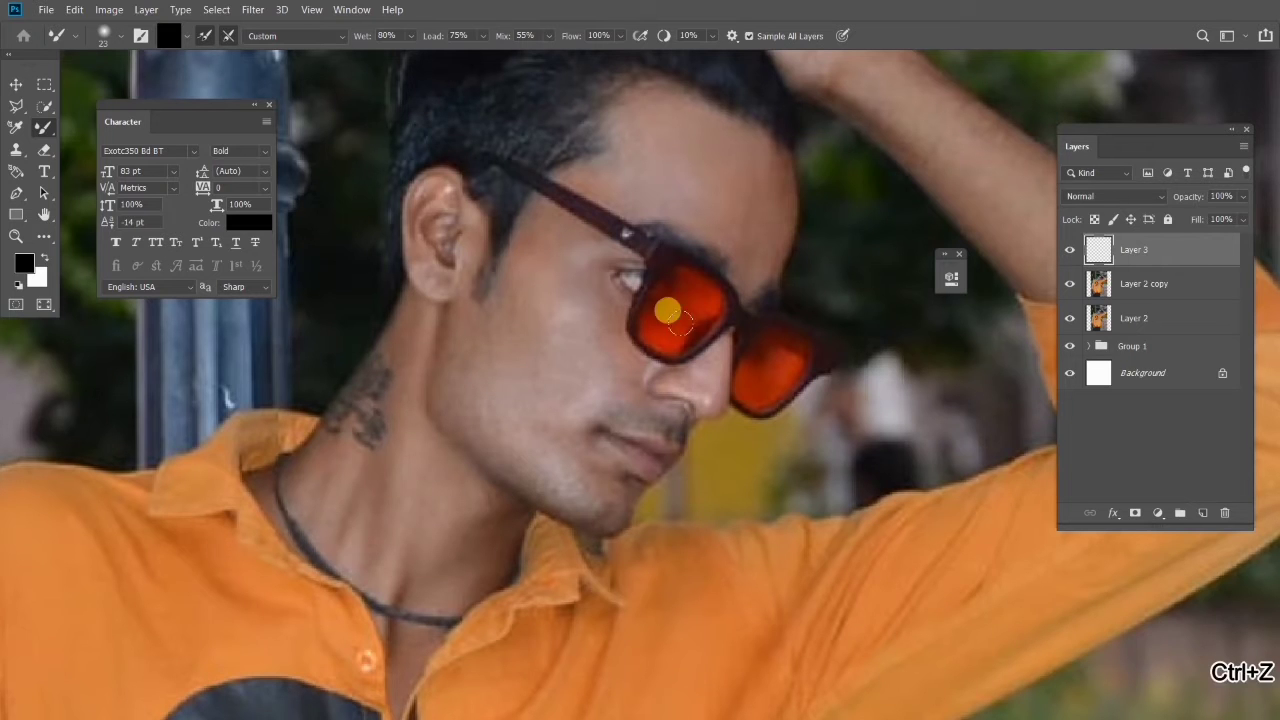
left_click(172, 38)
left_click(1178, 388)
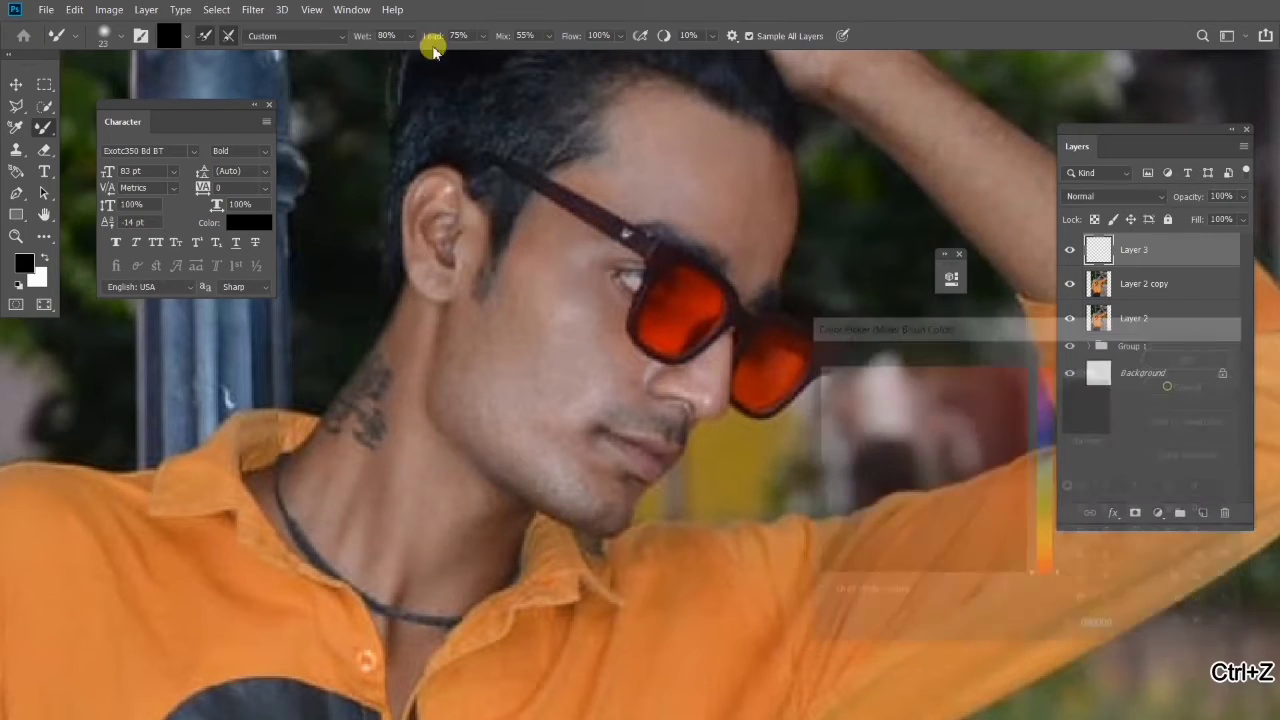
Clean the Mixer Brush, turn off loading after each stroke, and smooth the cheek and jaw at 23 px on Layer 3
left_click_drag(681, 313, 669, 321)
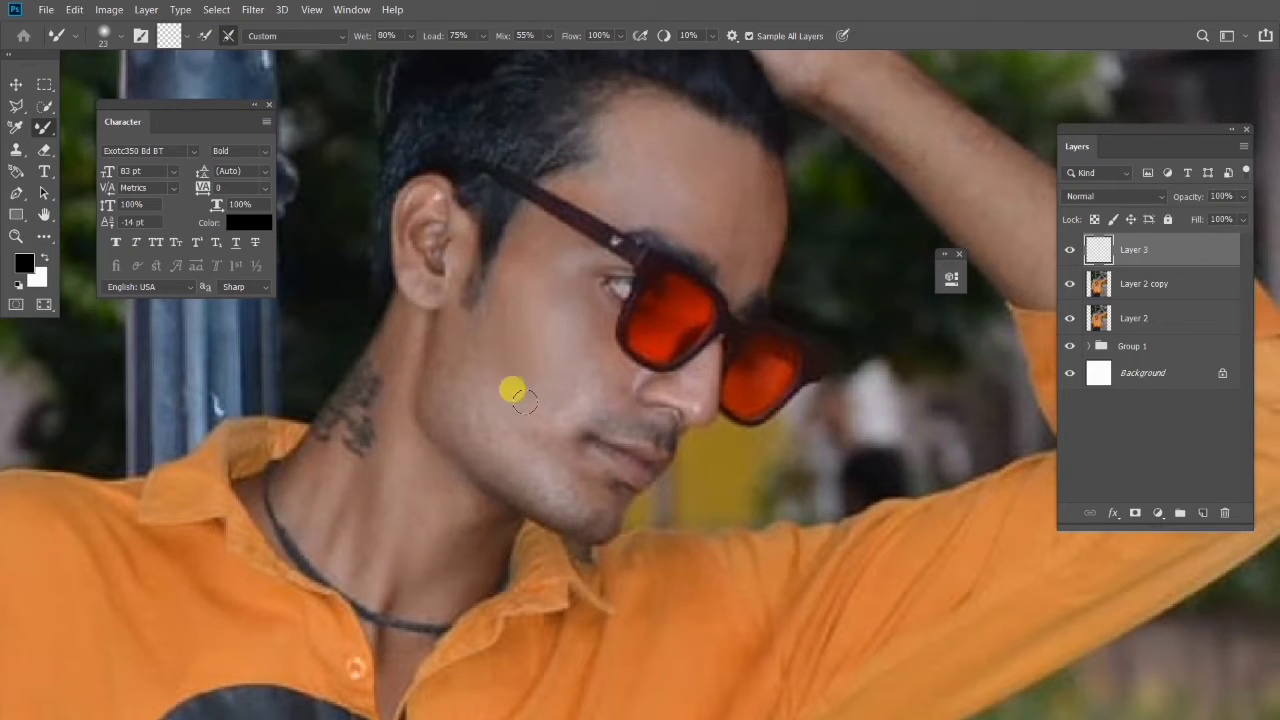
left_click_drag(563, 337, 566, 353)
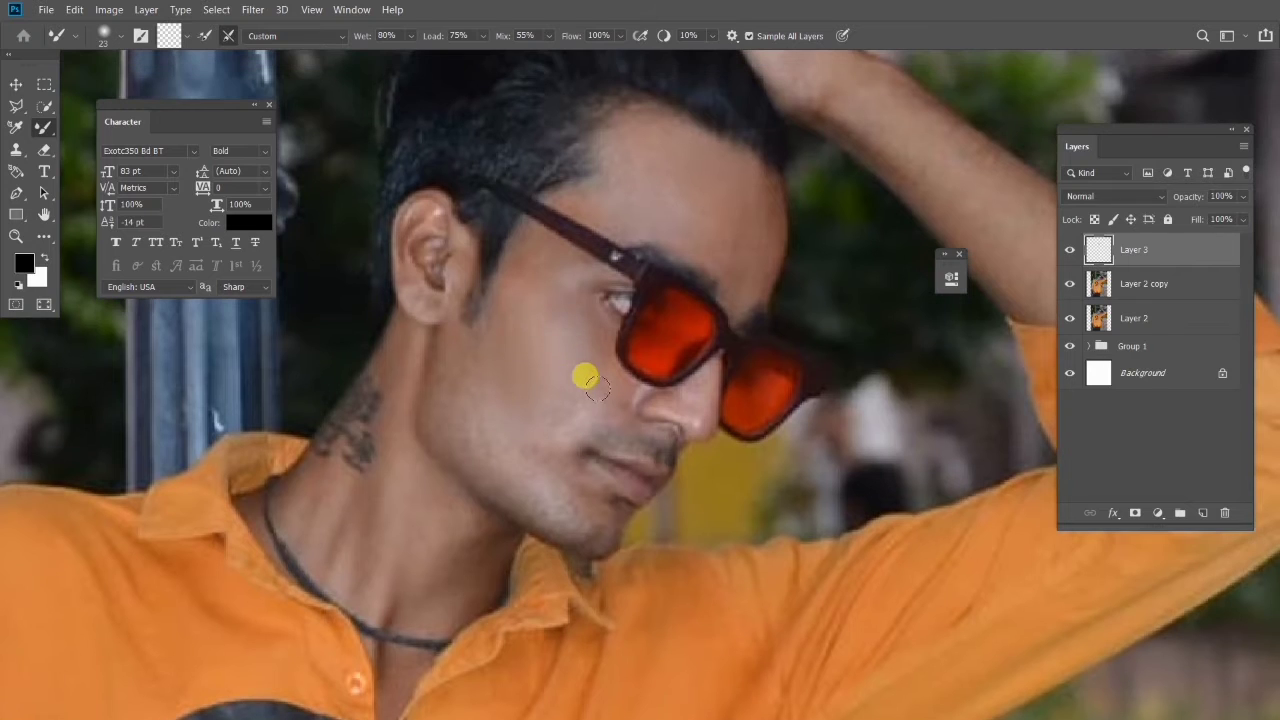
scroll(518, 435, "up", 2)
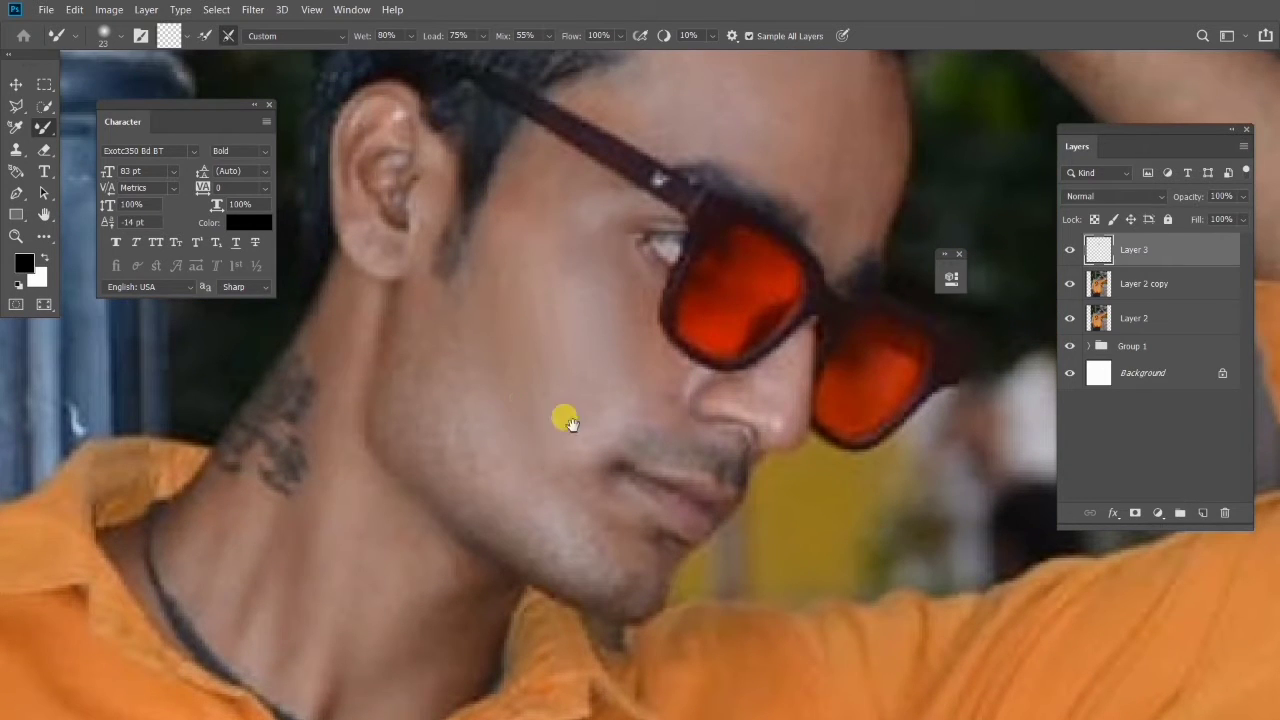
scroll(567, 422, "up", 2)
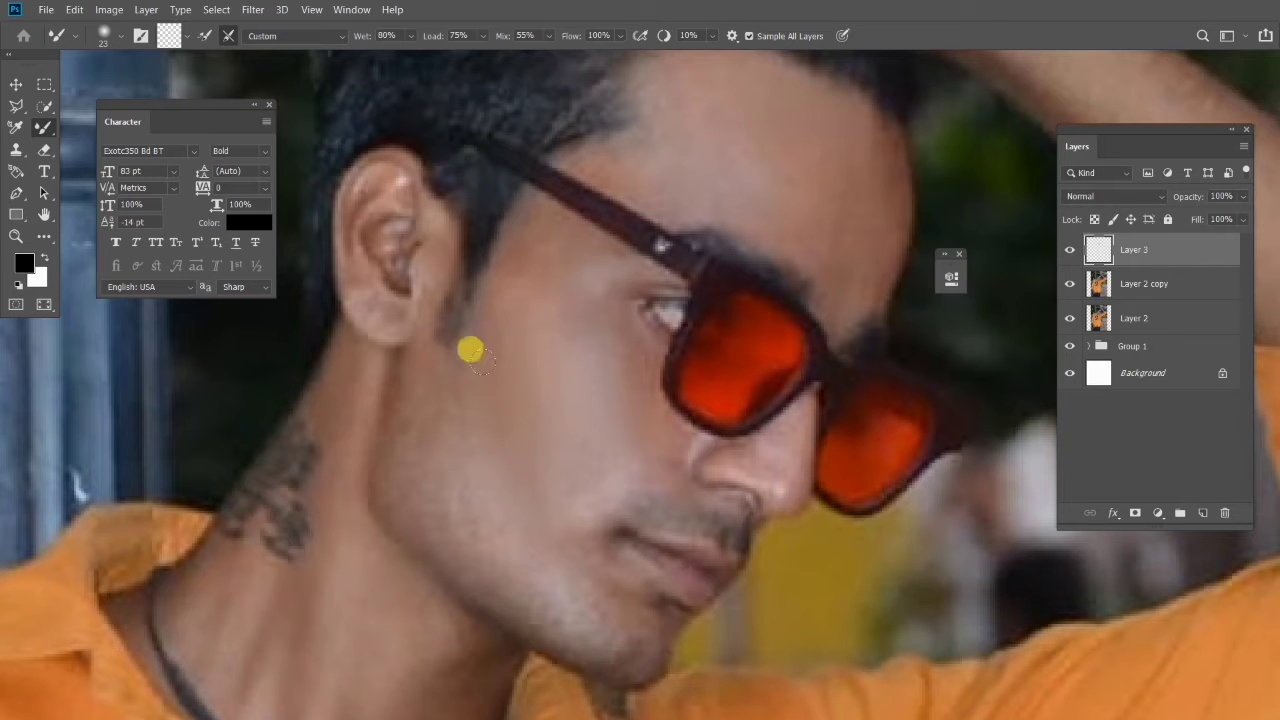
scroll(536, 395, "down", 2)
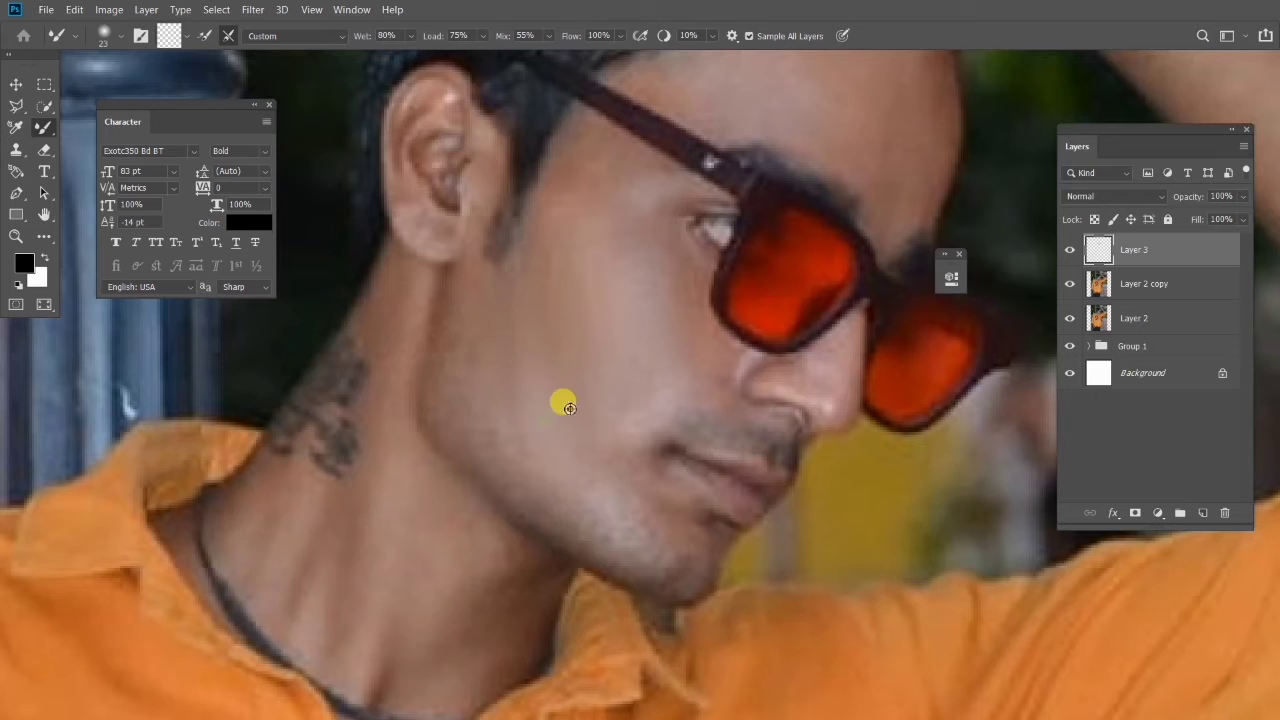
scroll(565, 406, "down", 3)
scroll(543, 437, "up", 3)
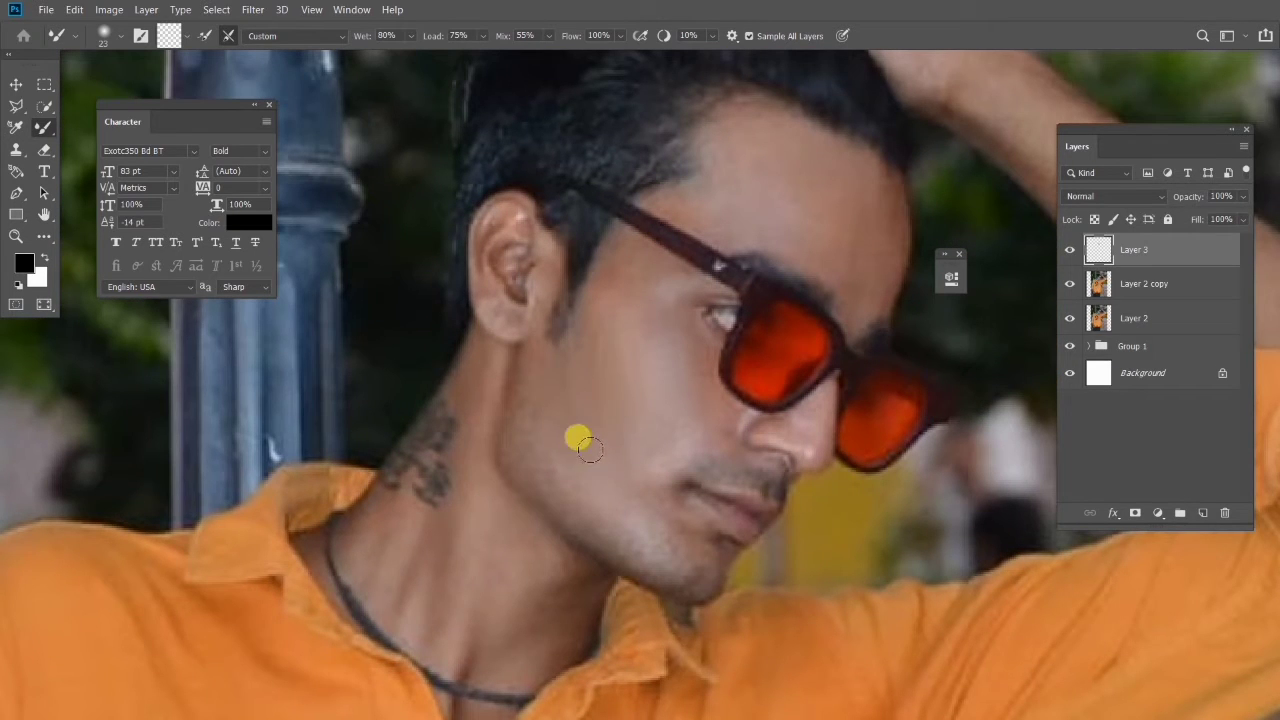
scroll(612, 462, "up", 3)
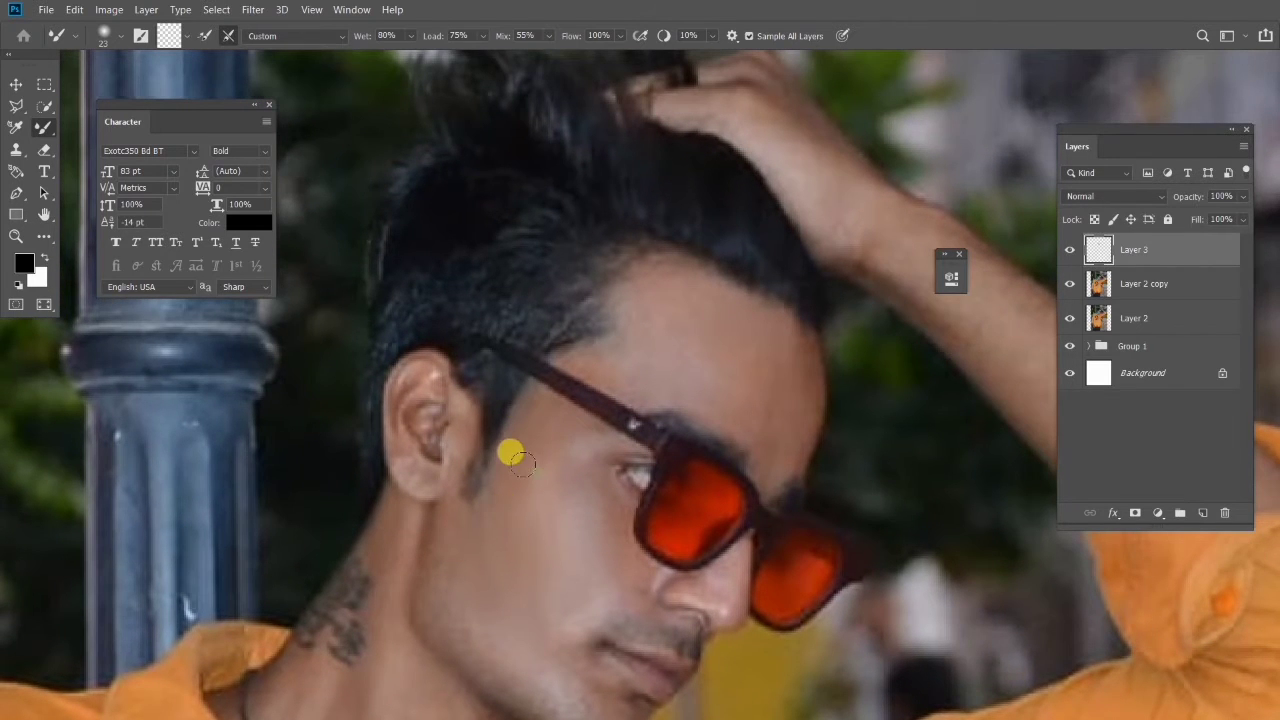
Reduce the Mixer Brush to 12 px and blend the skin between the temple and the eye, undoing the last stroke
left_click_drag(560, 434, 568, 471)
scroll(565, 470, "up", 2)
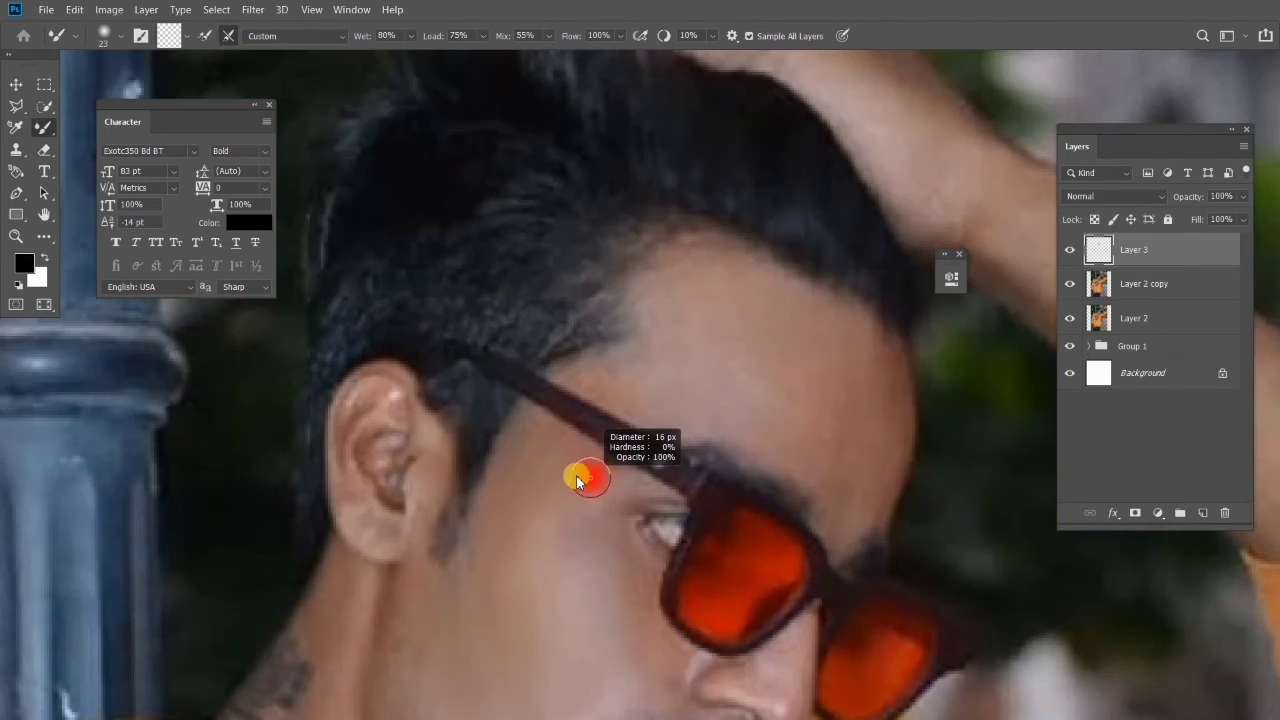
mouse_move(607, 472)
left_mouse_down()
mouse_move(571, 508)
mouse_move(592, 459)
mouse_move(571, 461)
mouse_move(584, 441)
mouse_move(541, 446)
mouse_move(525, 466)
mouse_move(535, 421)
mouse_move(532, 463)
mouse_move(564, 437)
mouse_move(532, 476)
mouse_move(547, 487)
mouse_move(602, 469)
mouse_move(526, 517)
left_mouse_up()
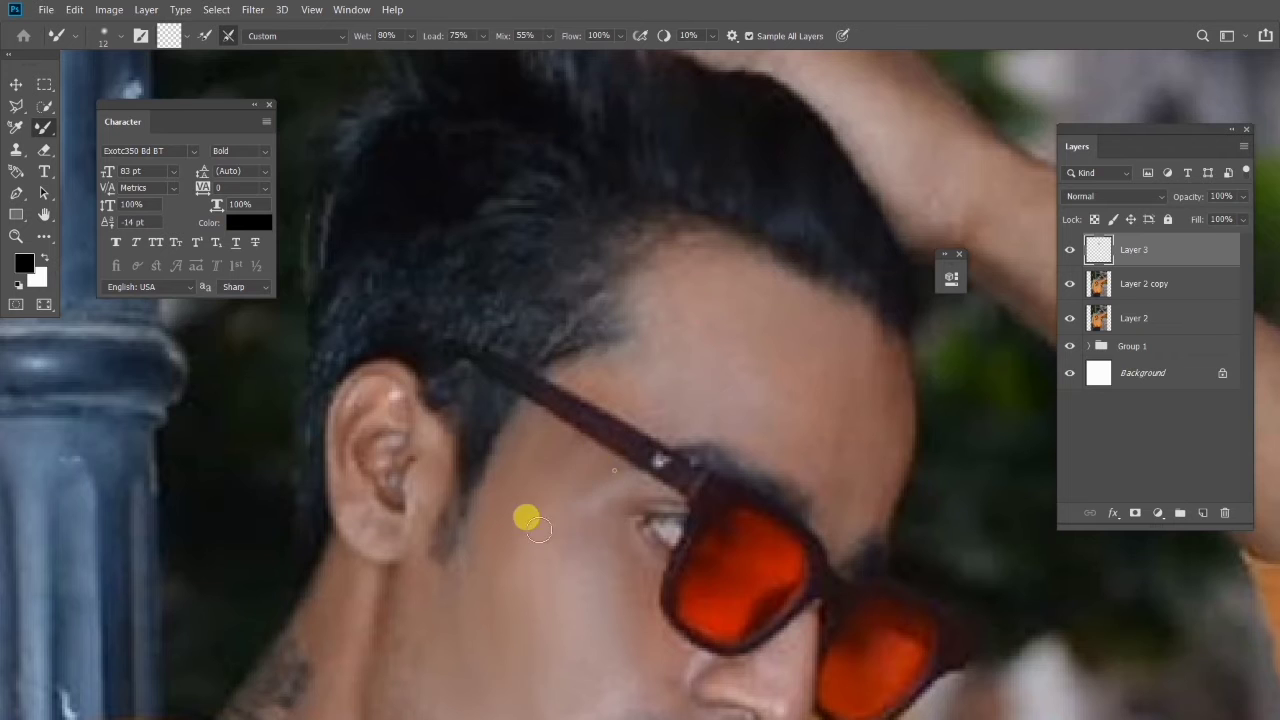
scroll(607, 406, "down", 2)
scroll(607, 406, "down", 3)
key("ctrl+z")
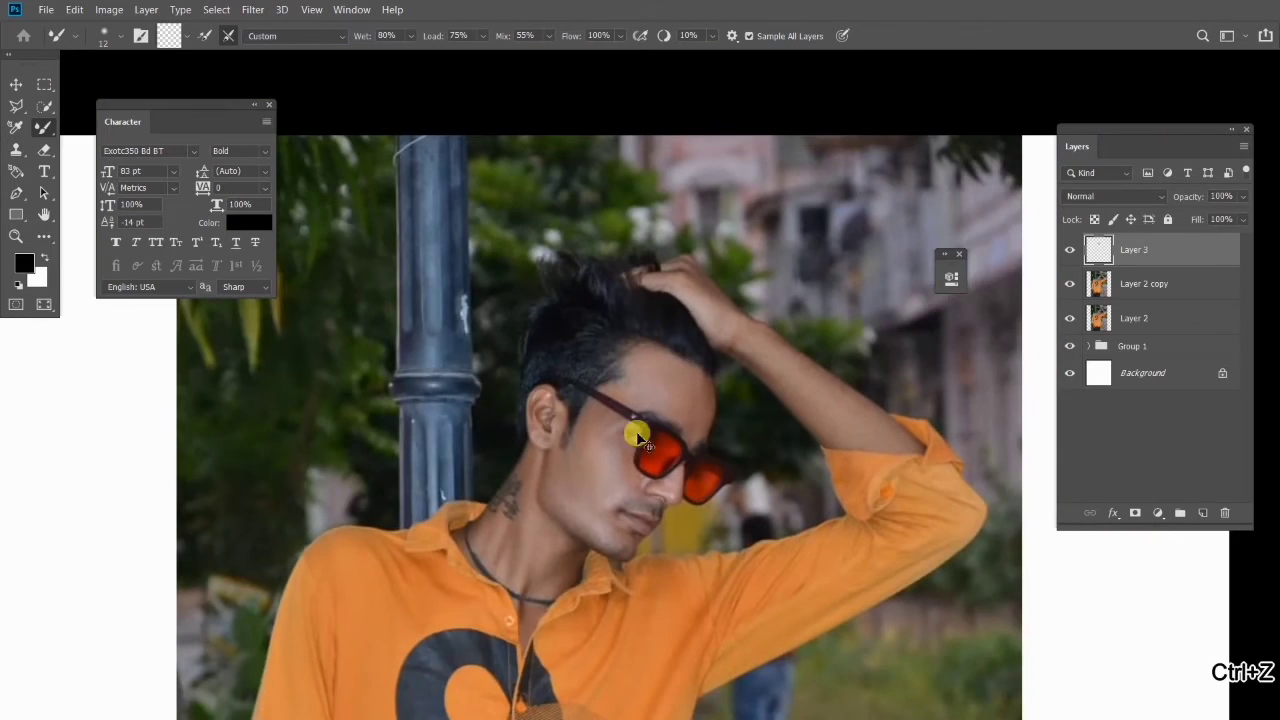
Hide and show Layer 3 to compare the smoothed face with the unsmoothed one in the whole photo
scroll(634, 423, "down", 1)
scroll(668, 375, "up", 1)
left_click_drag(680, 465, 716, 304)
scroll(718, 308, "down", 1)
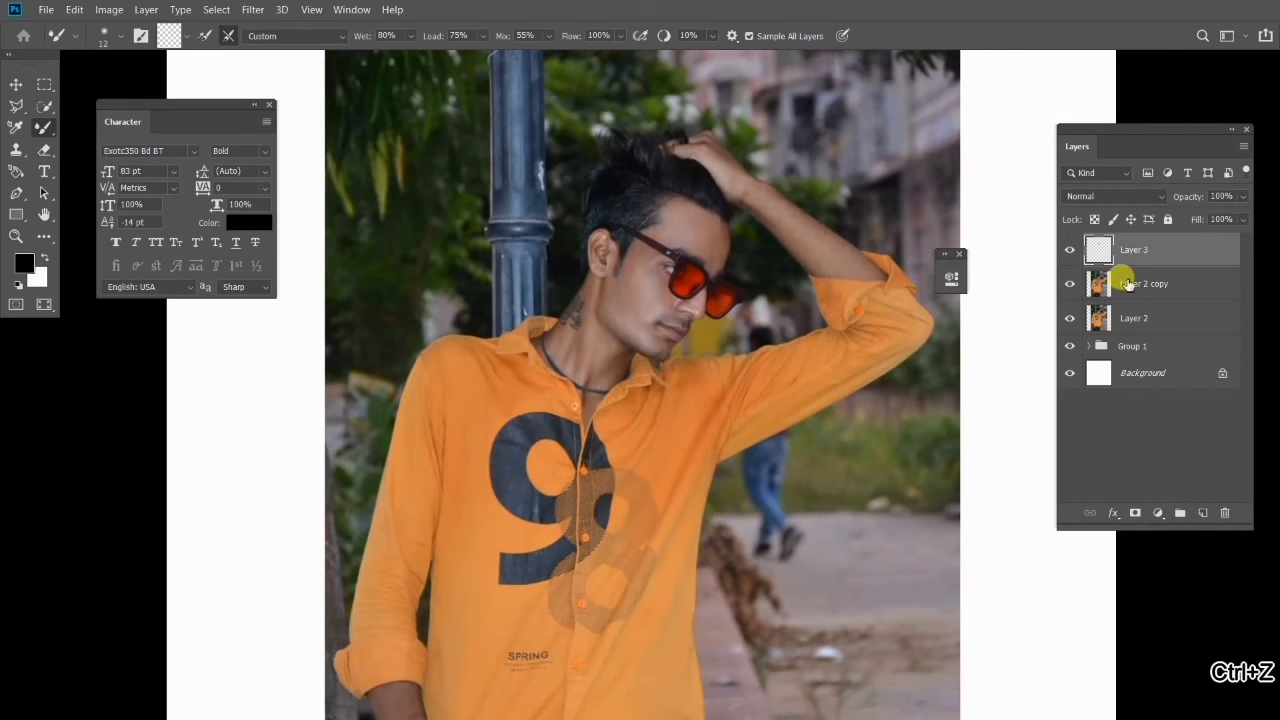
left_click(1070, 250)
left_click(1070, 250)
Enlarge the Mixer Brush to 21 px and smooth the forehead from the hairline to the eyebrow, undoing stray strokes
scroll(680, 211, "up", 5)
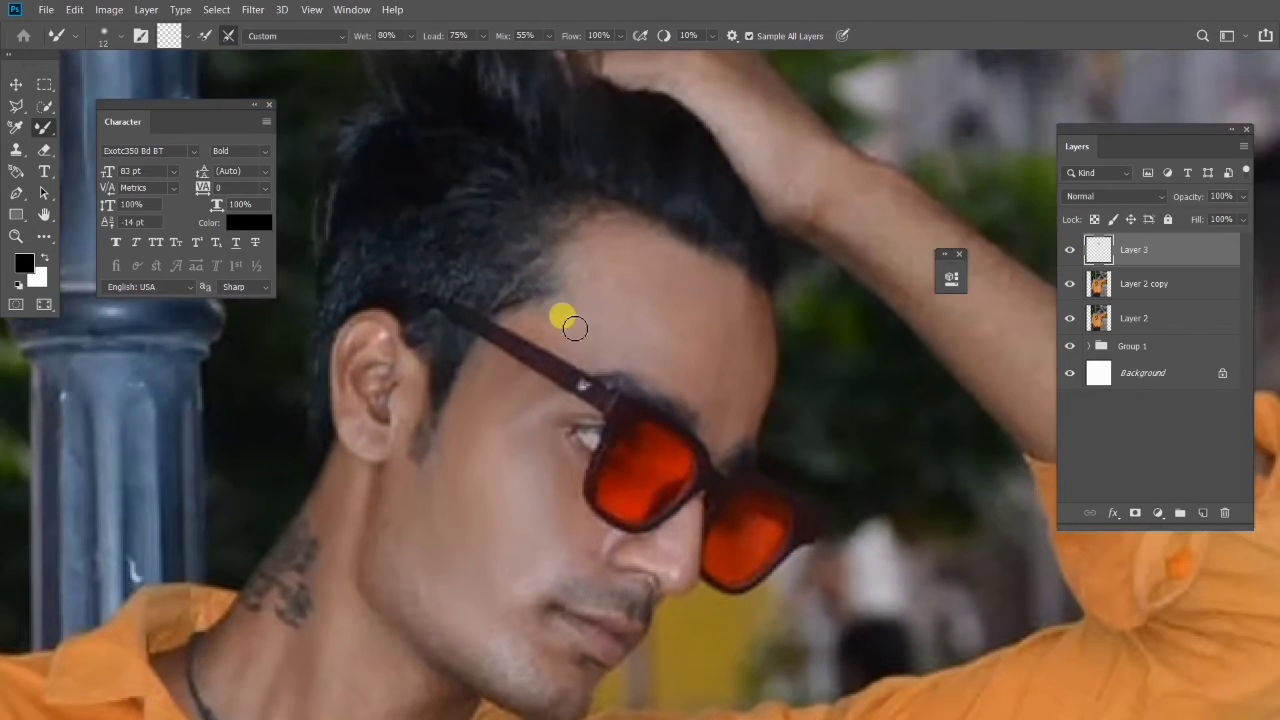
mouse_move(566, 326)
left_mouse_down()
mouse_move(578, 322)
mouse_move(565, 328)
left_mouse_up()
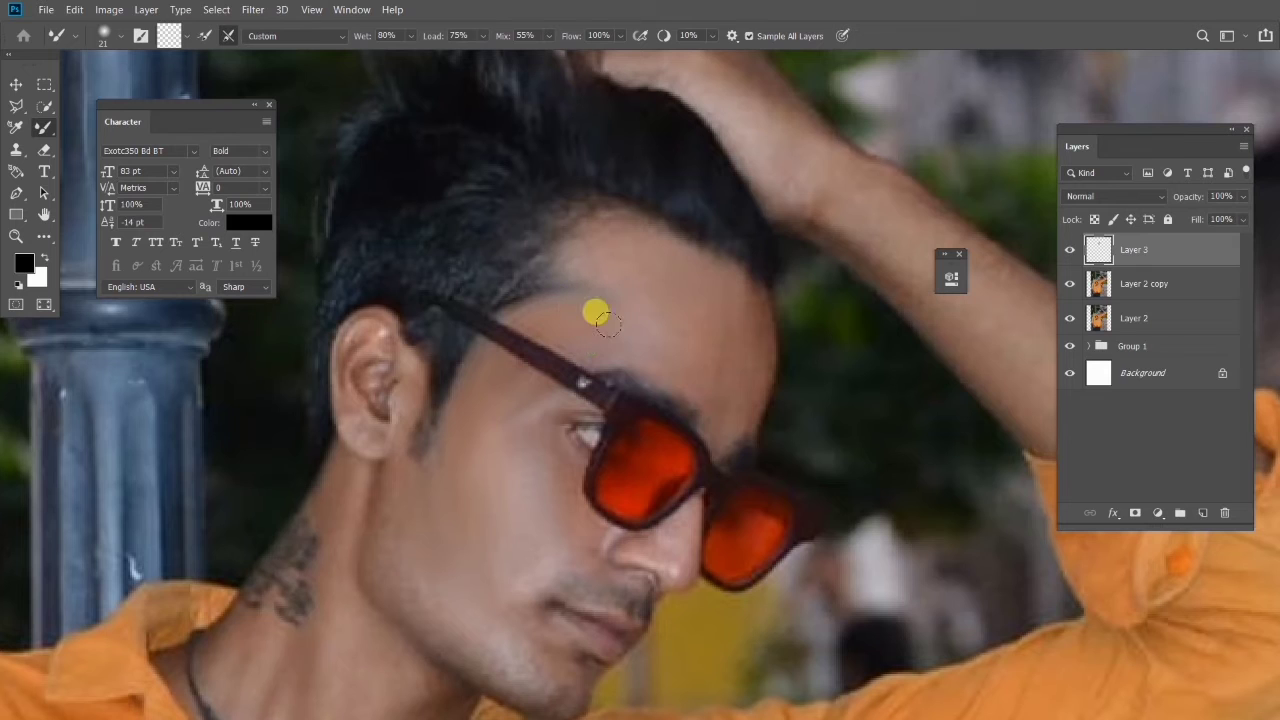
key("ctrl+z")
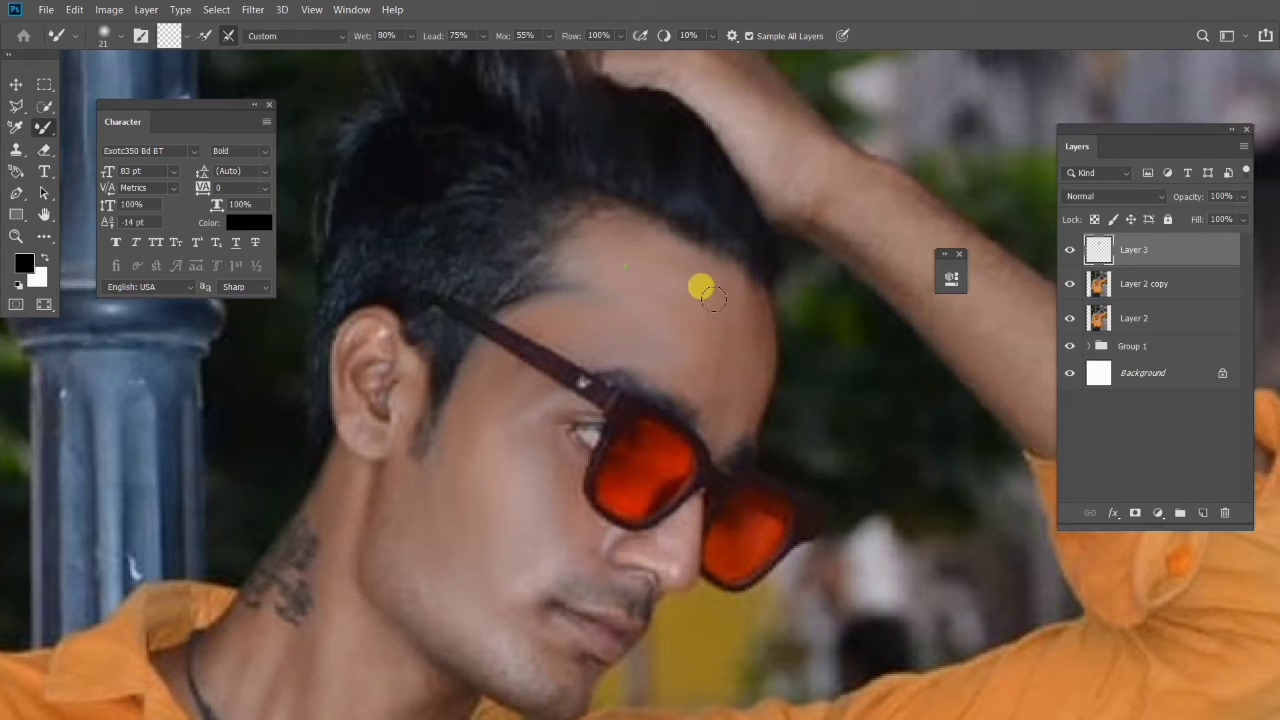
left_click_drag(728, 310, 716, 274)
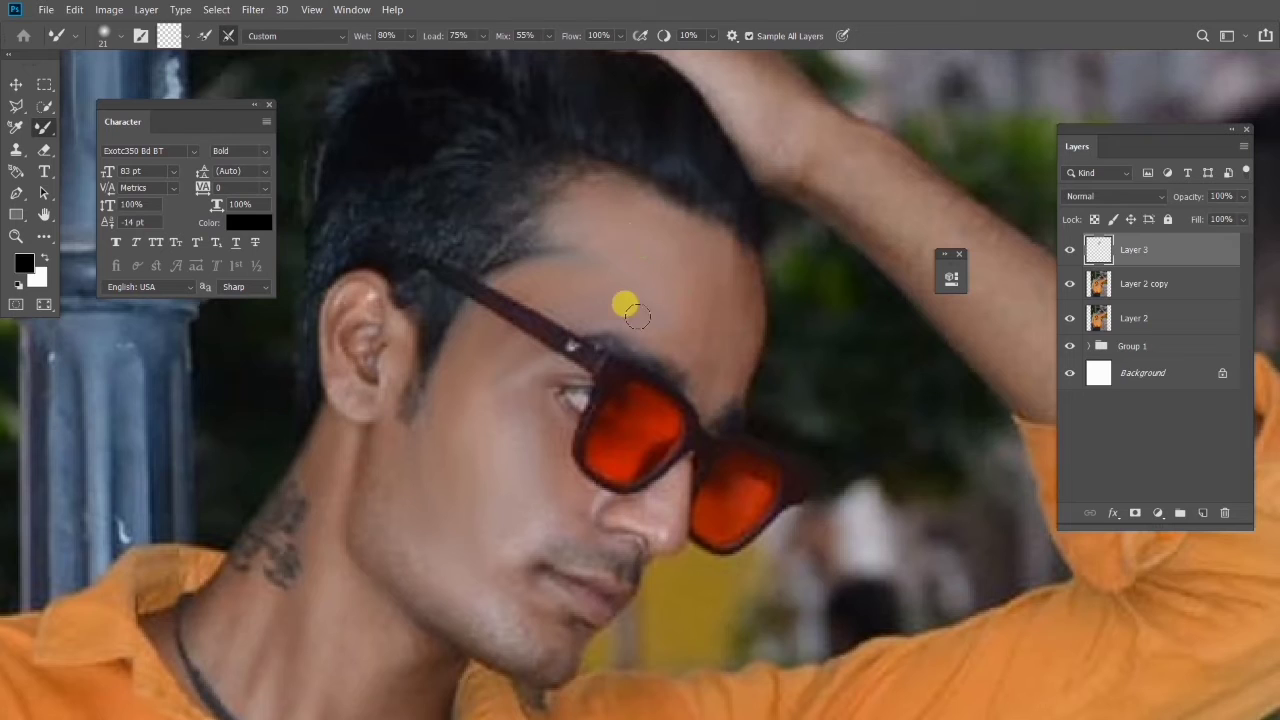
key("ctrl+z")
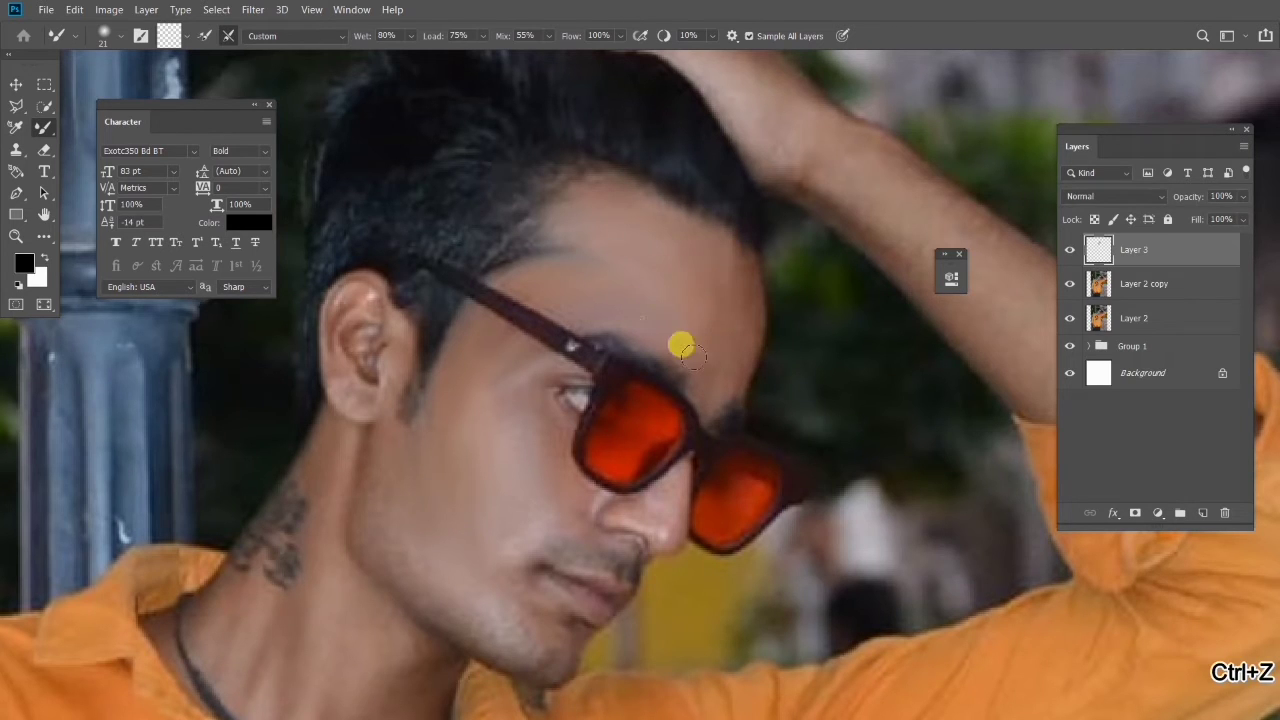
Blend the far side of the forehead above the sunglasses, reducing the brush to 17 px and undoing the last stroke
scroll(710, 262, "down", 3)
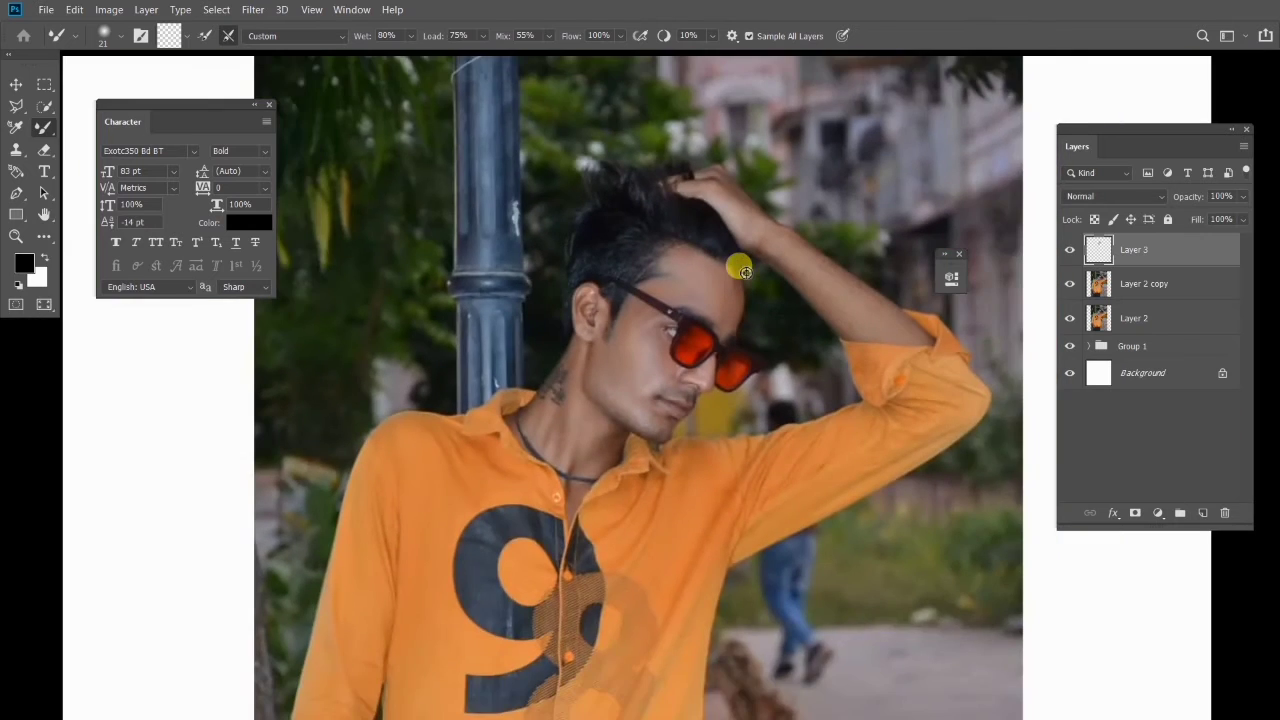
scroll(736, 275, "up", 2)
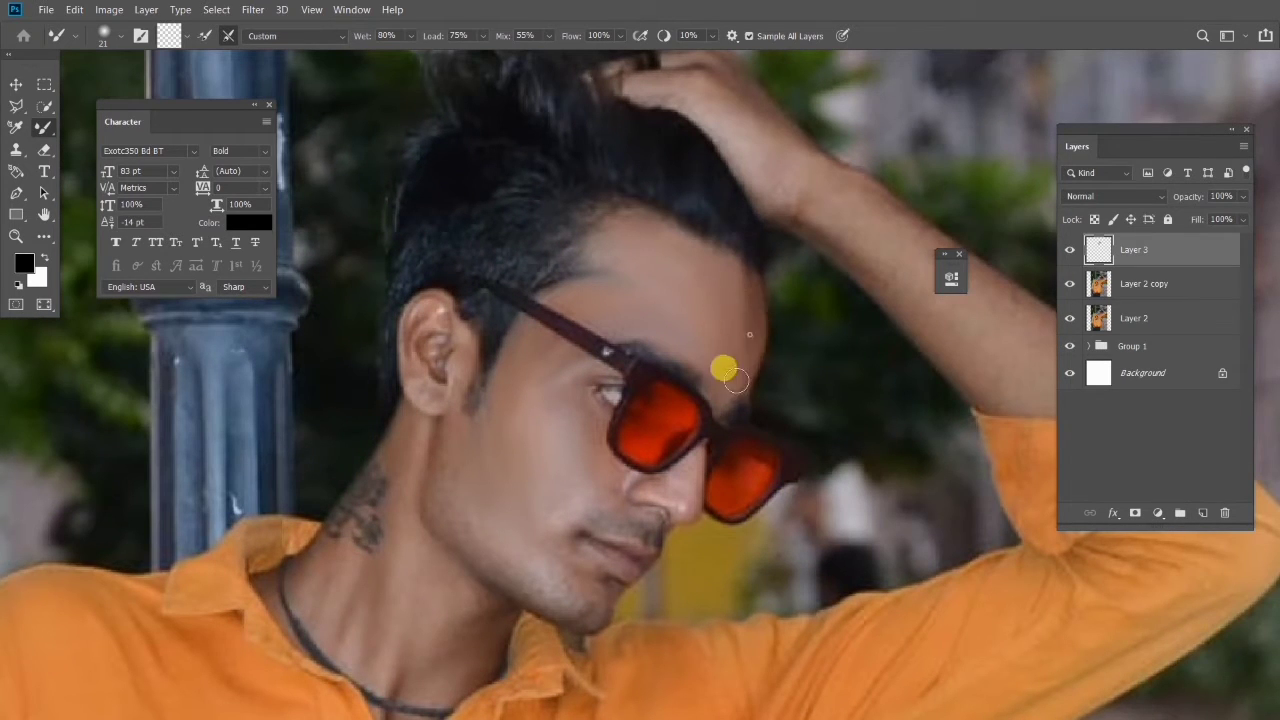
scroll(749, 329, "up", 2)
mouse_move(739, 315)
left_mouse_down()
mouse_move(750, 322)
mouse_move(729, 322)
left_mouse_up()
scroll(730, 300, "down", 4)
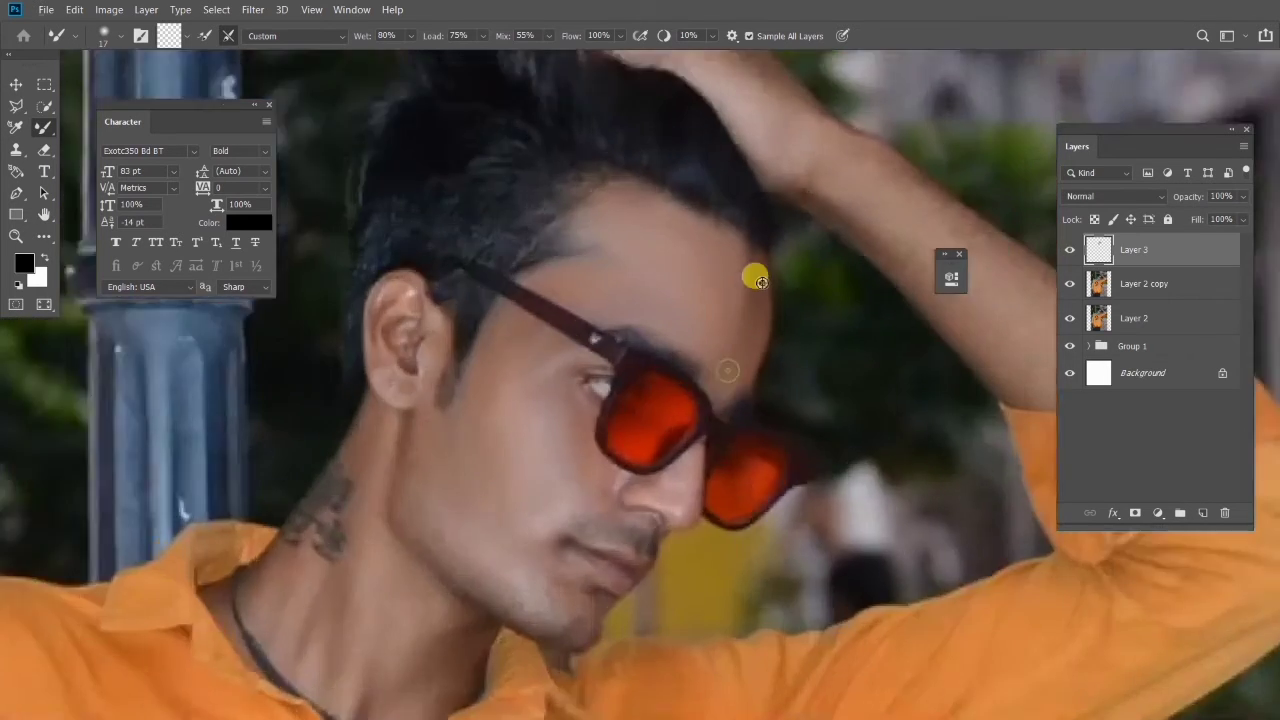
scroll(795, 293, "down", 3)
key("ctrl+z")
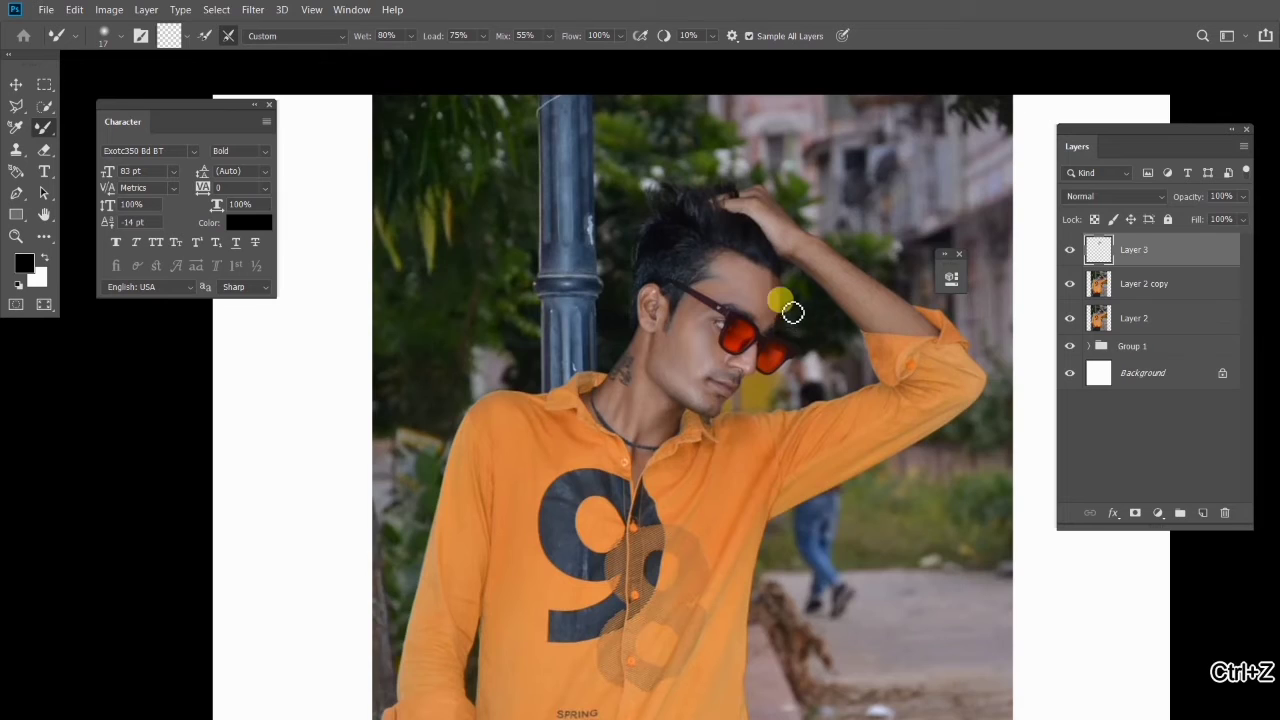
Inspect the smoothed face up close, and hide and show Layer 3 to compare it in the whole photo
scroll(760, 315, "up", 2)
scroll(756, 315, "up", 4)
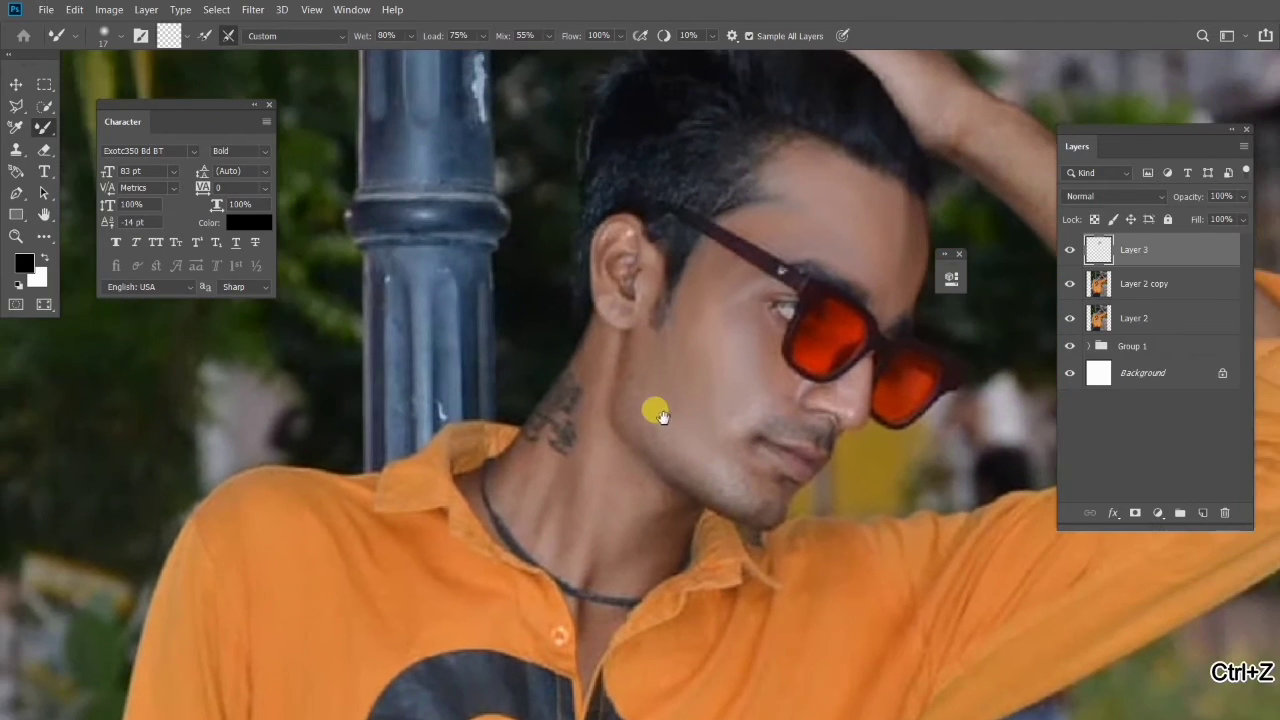
scroll(641, 437, "down", 5)
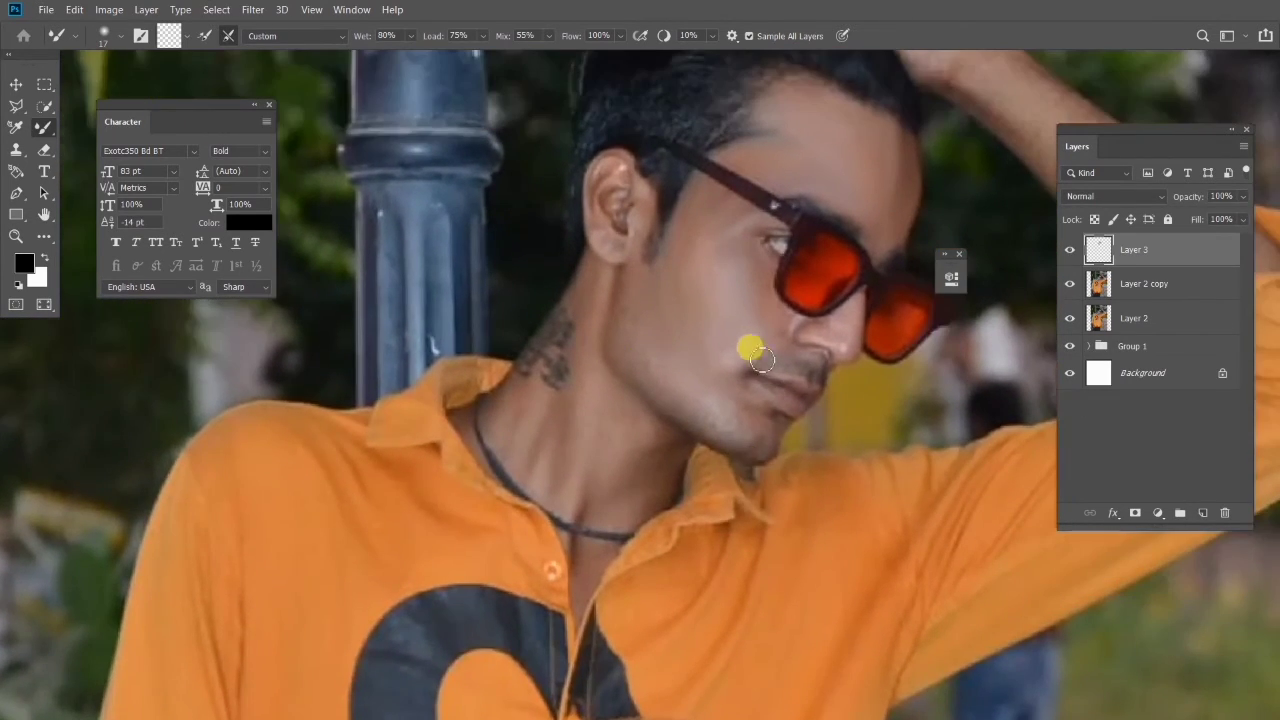
scroll(810, 441, "down", 3)
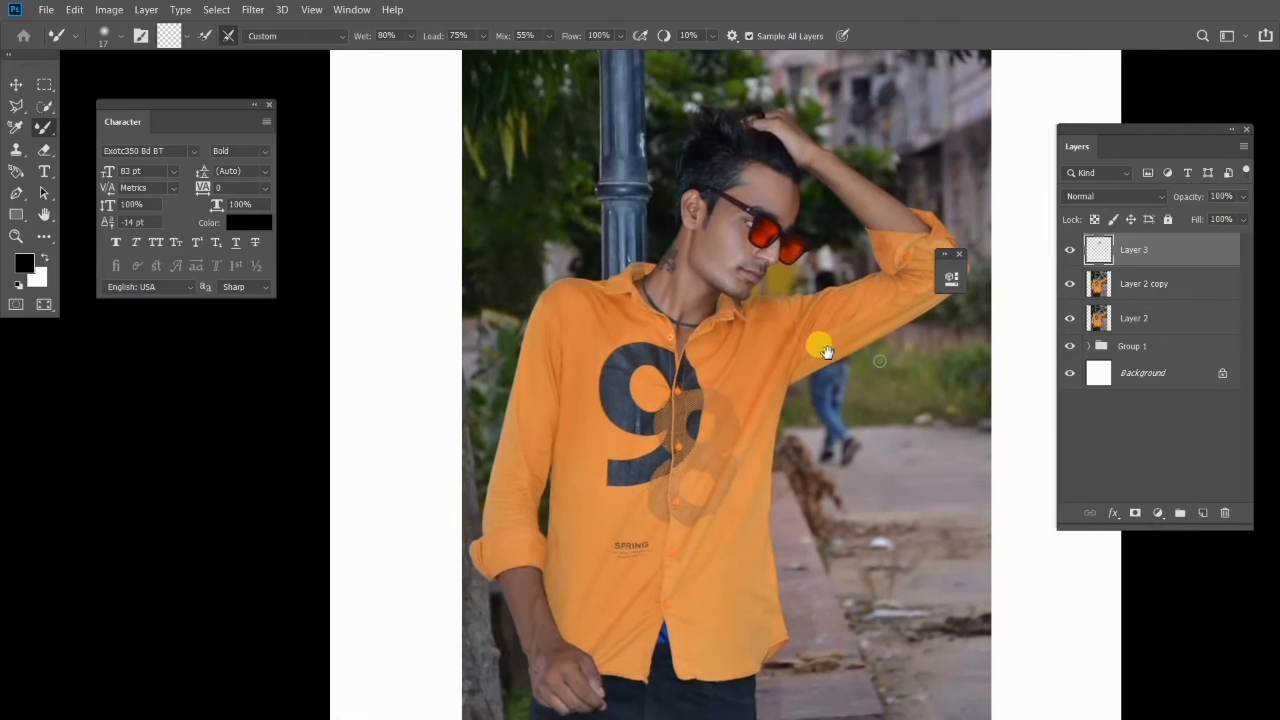
left_click(1068, 252)
left_click(1068, 250)
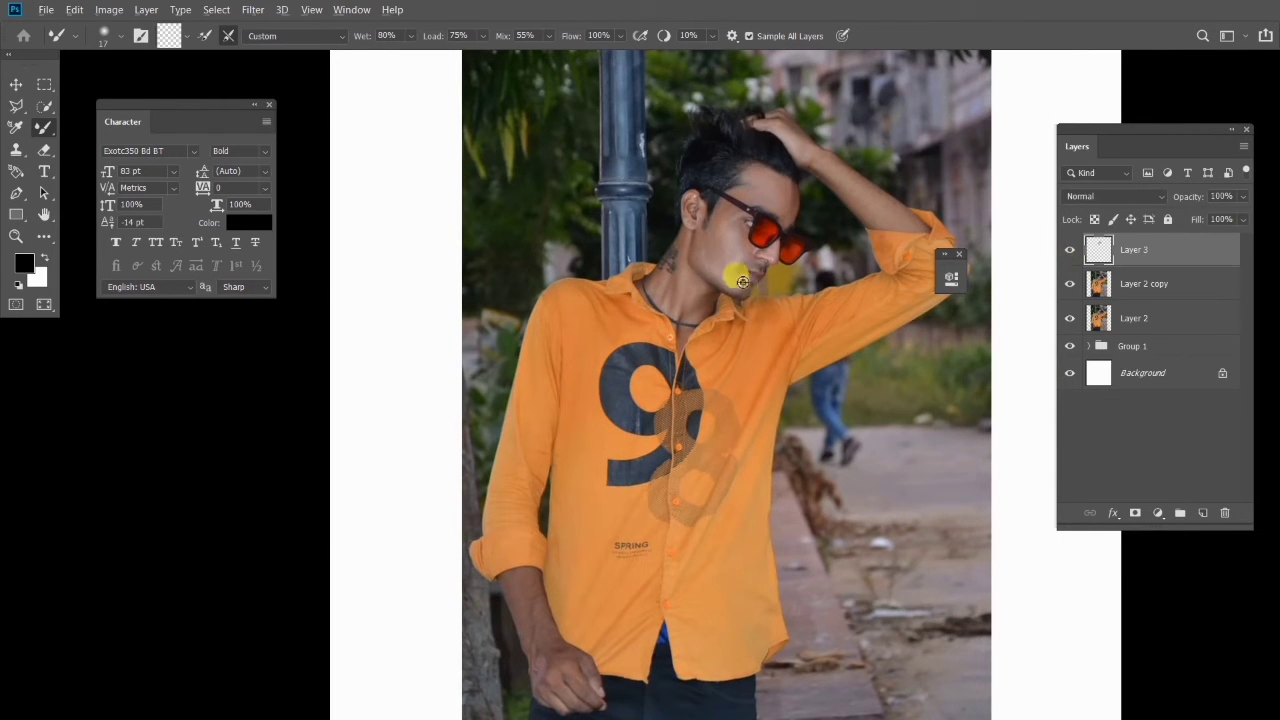
Reduce the Mixer Brush to 14 px and smooth the upper neck between the tattoo and jaw, undoing the last stroke
scroll(740, 262, "up", 6)
scroll(589, 291, "down", 3)
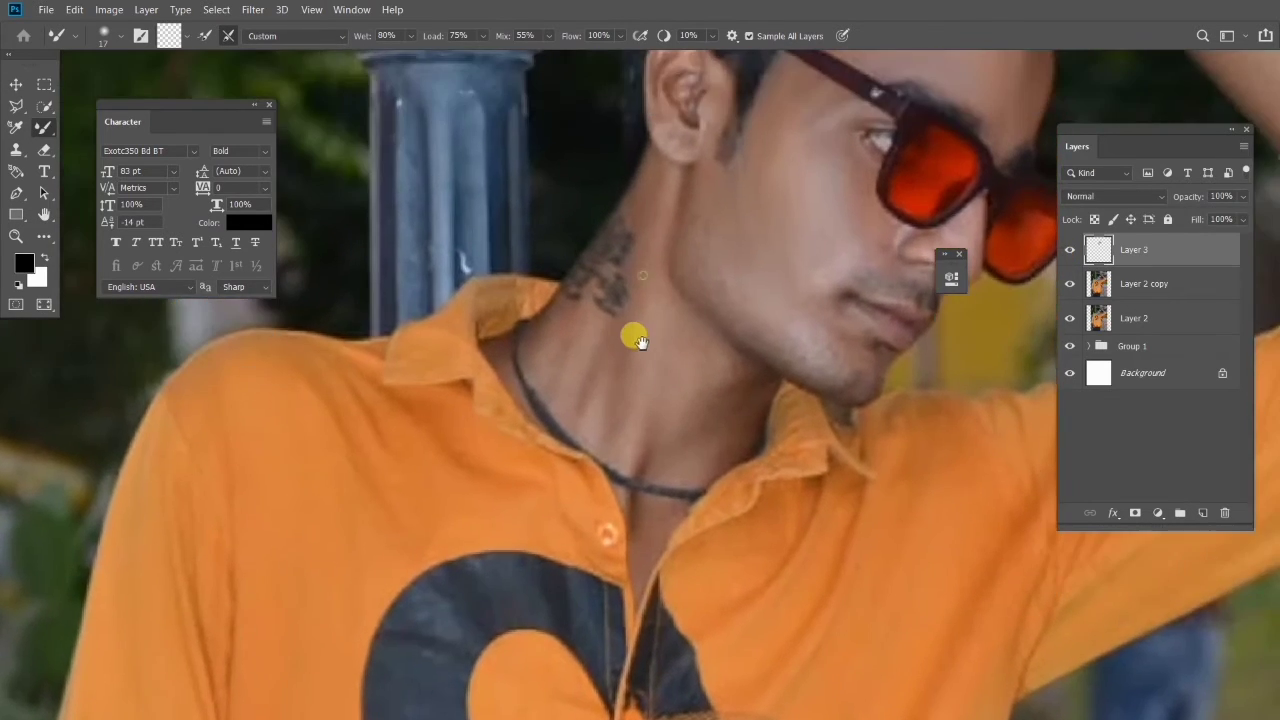
scroll(634, 337, "up", 4)
key("bracketleft")
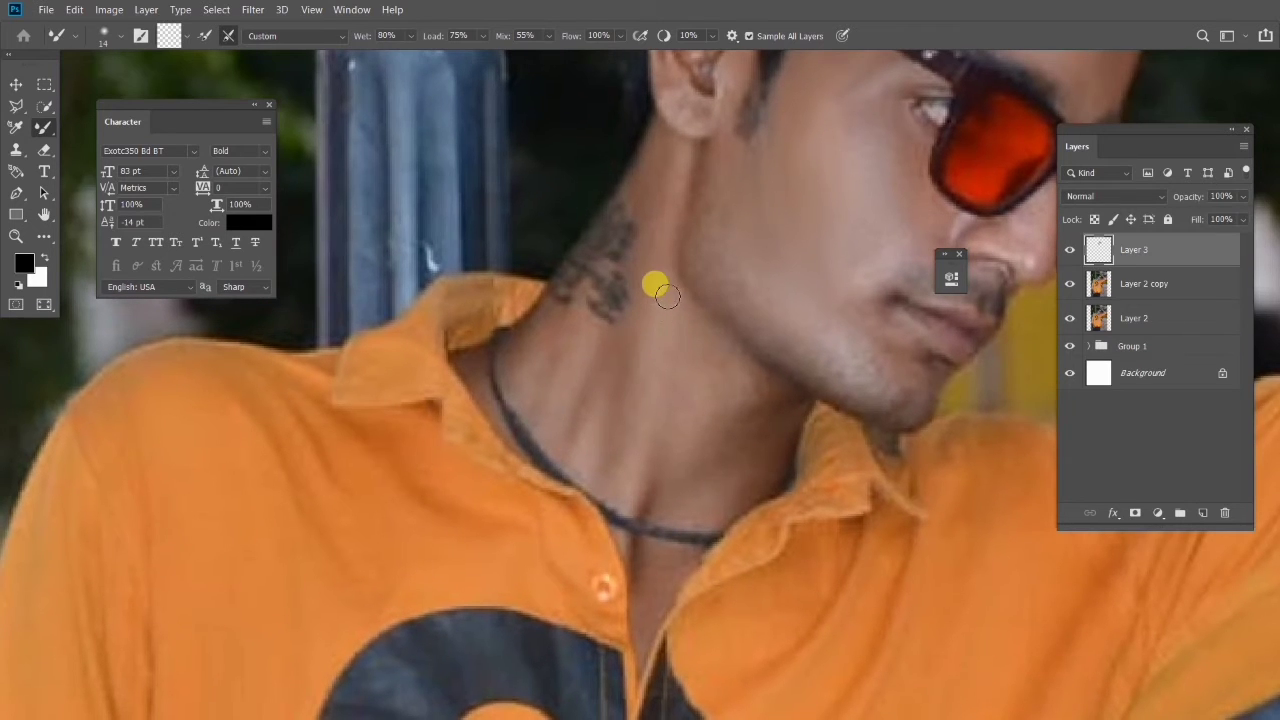
left_click_drag(662, 238, 643, 338)
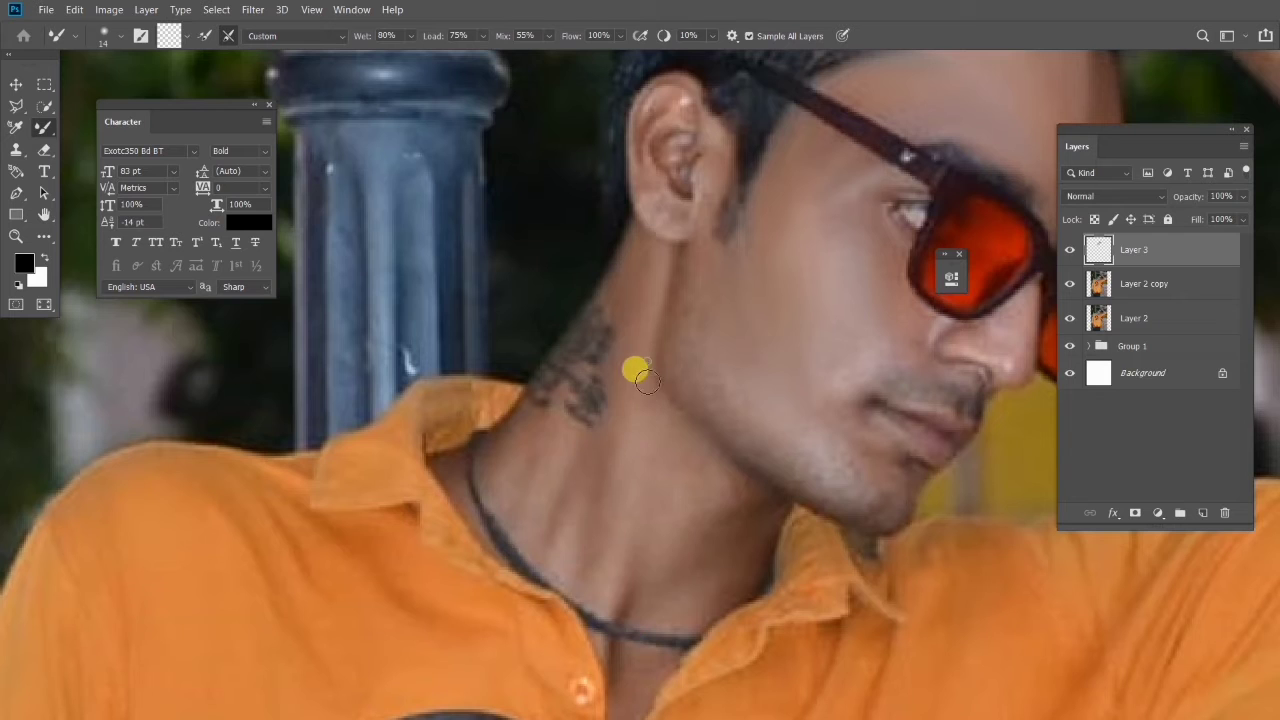
mouse_move(643, 414)
left_mouse_down()
mouse_move(647, 364)
mouse_move(646, 420)
mouse_move(660, 371)
mouse_move(659, 387)
mouse_move(650, 341)
mouse_move(630, 474)
mouse_move(629, 404)
mouse_move(614, 490)
left_mouse_up()
key("ctrl+z")
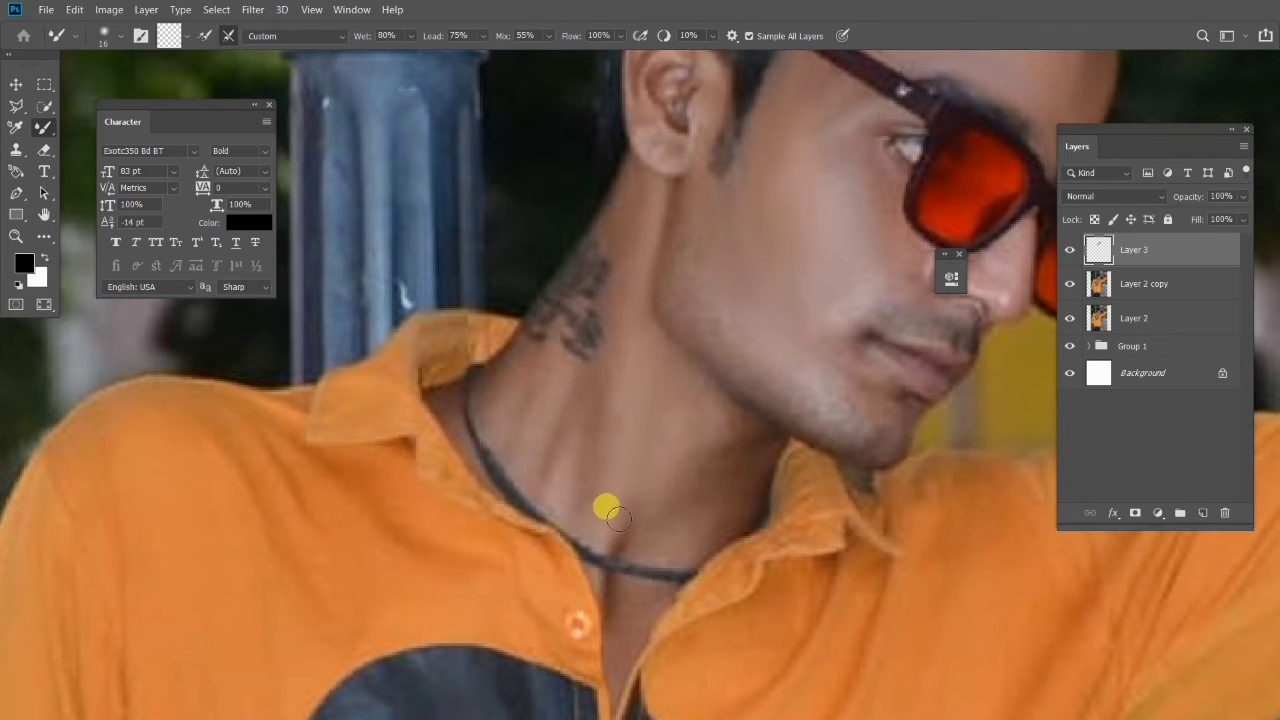
Smooth the neck folds from below the tattoo down to the necklace with the Mixer Brush at 16 px
mouse_move(650, 404)
left_mouse_down()
mouse_move(633, 436)
mouse_move(664, 472)
mouse_move(699, 486)
mouse_move(718, 472)
mouse_move(667, 501)
mouse_move(655, 547)
mouse_move(673, 505)
mouse_move(673, 521)
left_mouse_up()
left_click_drag(611, 477, 606, 542)
left_click_drag(615, 499, 616, 512)
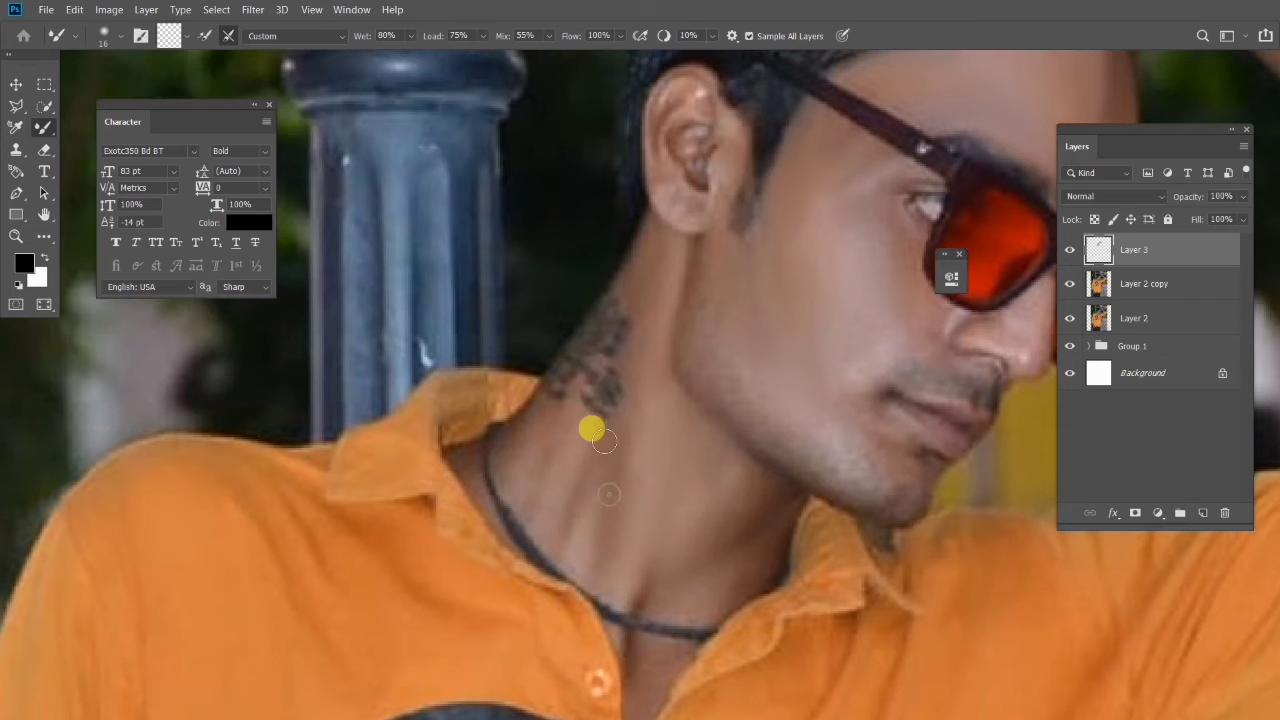
mouse_move(604, 441)
left_mouse_down()
mouse_move(565, 540)
mouse_move(608, 451)
mouse_move(588, 500)
left_mouse_up()
left_click_drag(611, 409, 588, 560)
scroll(603, 360, "down", 5)
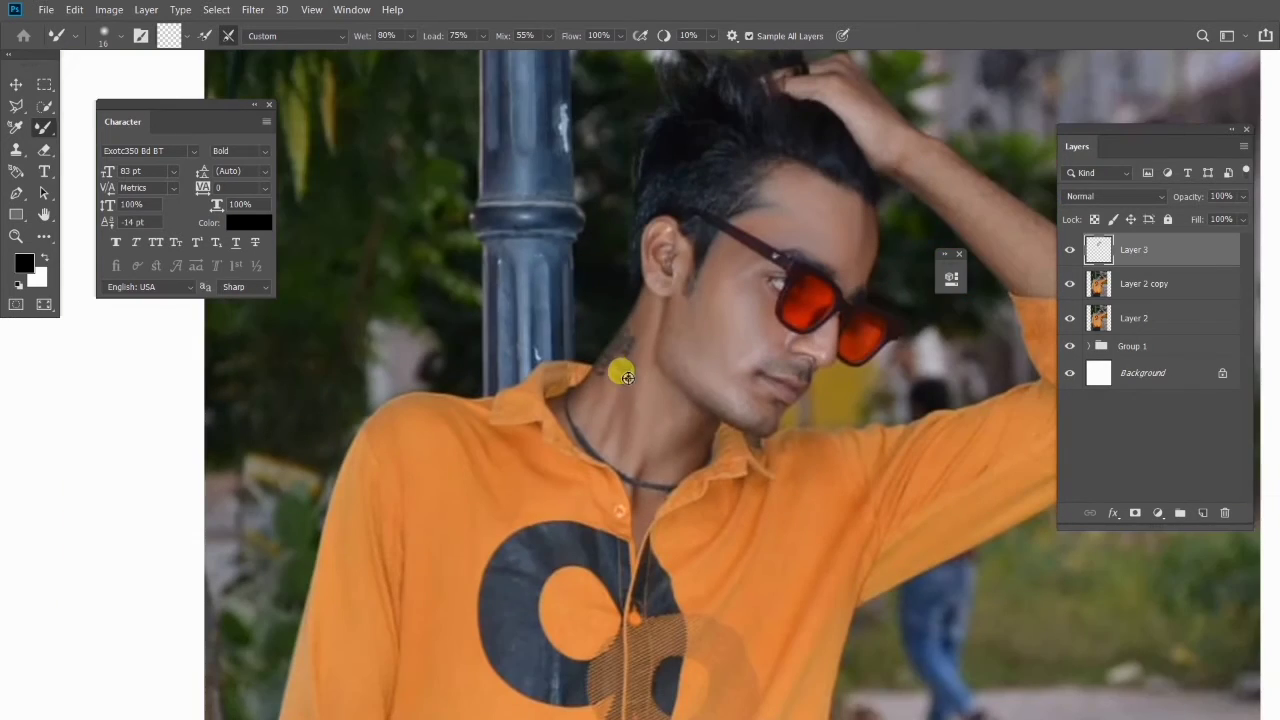
scroll(626, 376, "up", 6)
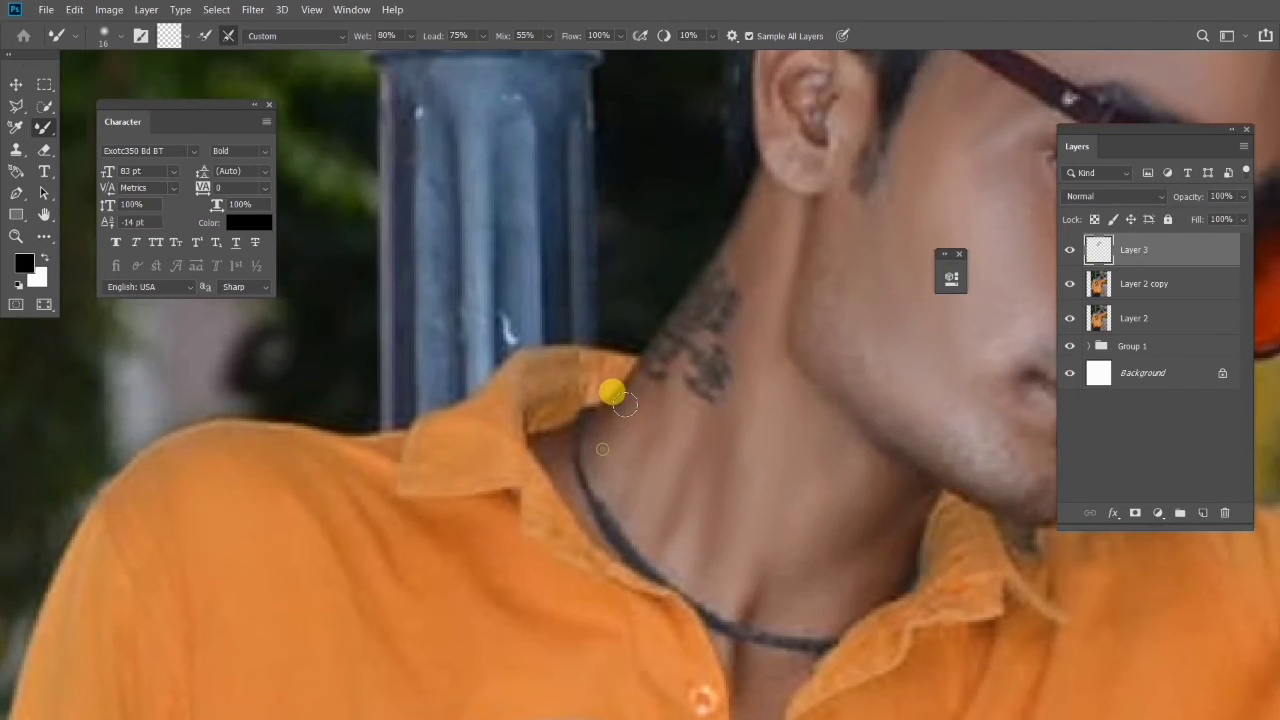
Smooth the side of the neck between the shirt collar, tattoo and throat with the Mixer Brush, reducing it to 11 px
mouse_move(624, 403)
left_mouse_down()
mouse_move(597, 421)
mouse_move(616, 399)
mouse_move(603, 440)
mouse_move(631, 431)
mouse_move(598, 485)
mouse_move(597, 439)
left_mouse_up()
left_click_drag(663, 402, 629, 440)
mouse_move(651, 547)
left_mouse_down()
mouse_move(598, 462)
mouse_move(645, 428)
mouse_move(652, 447)
mouse_move(622, 378)
mouse_move(644, 410)
mouse_move(634, 403)
mouse_move(630, 499)
left_mouse_up()
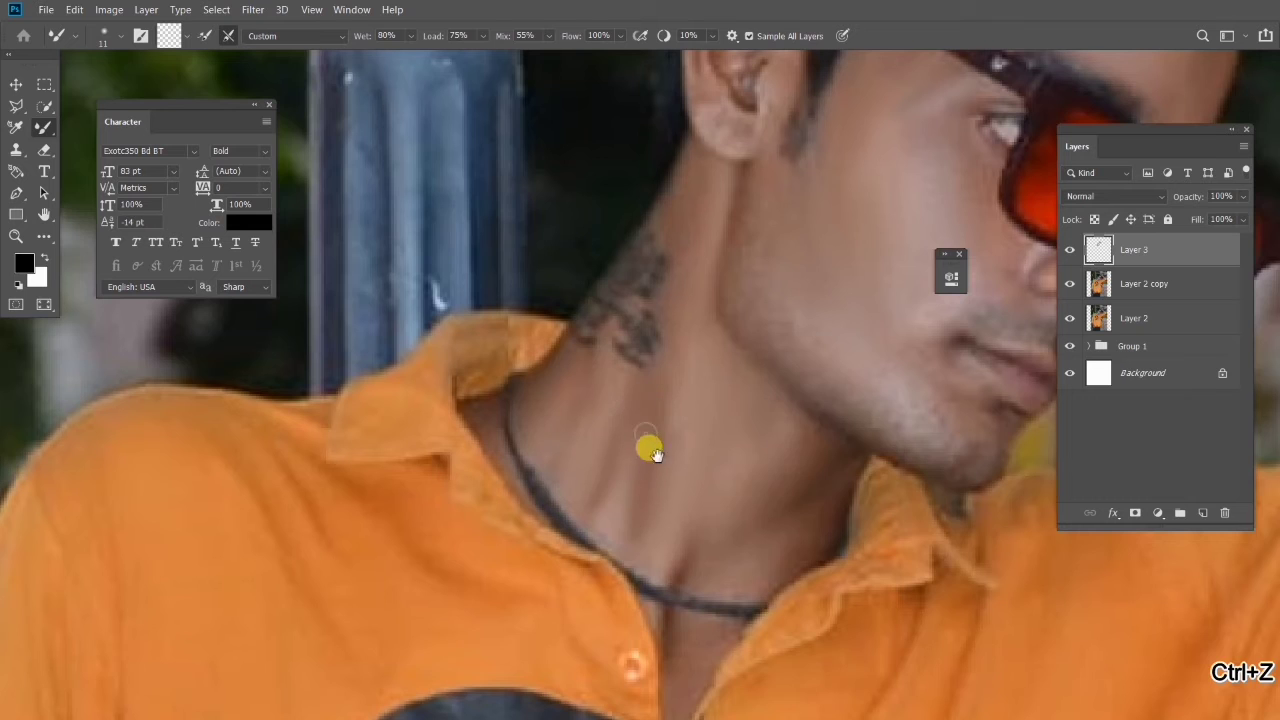
left_click_drag(648, 448, 620, 486)
left_click_drag(663, 566, 657, 460)
scroll(610, 432, "down", 2)
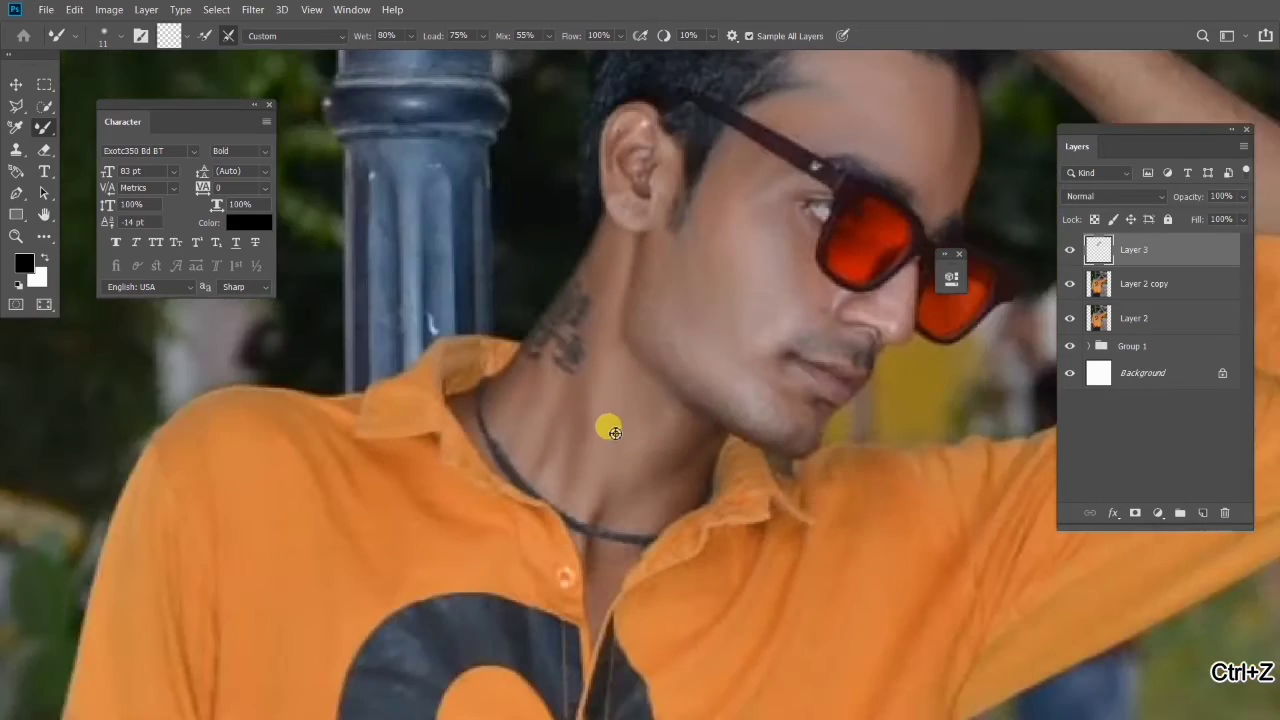
Enlarge the Mixer Brush to 16 px and blend the lower throat above the necklace and the neck edge below the ear
scroll(668, 463, "up", 2)
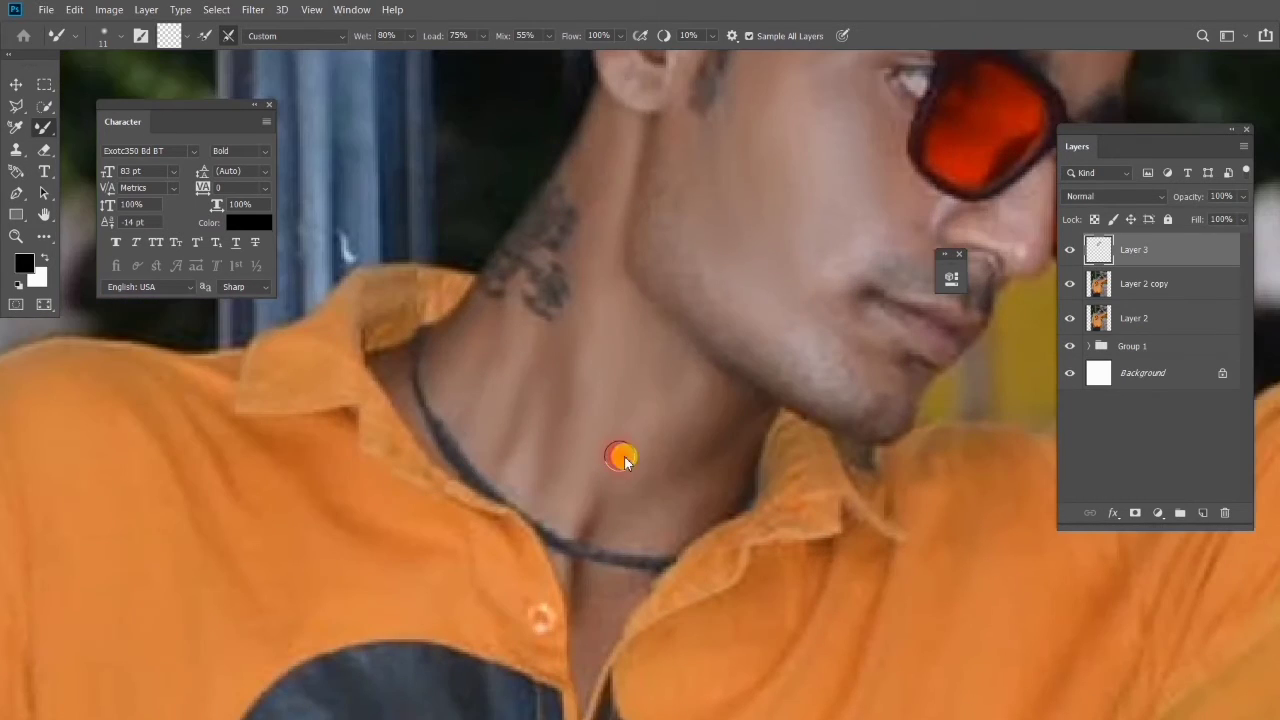
key("bracketright")
left_click_drag(616, 505, 592, 532)
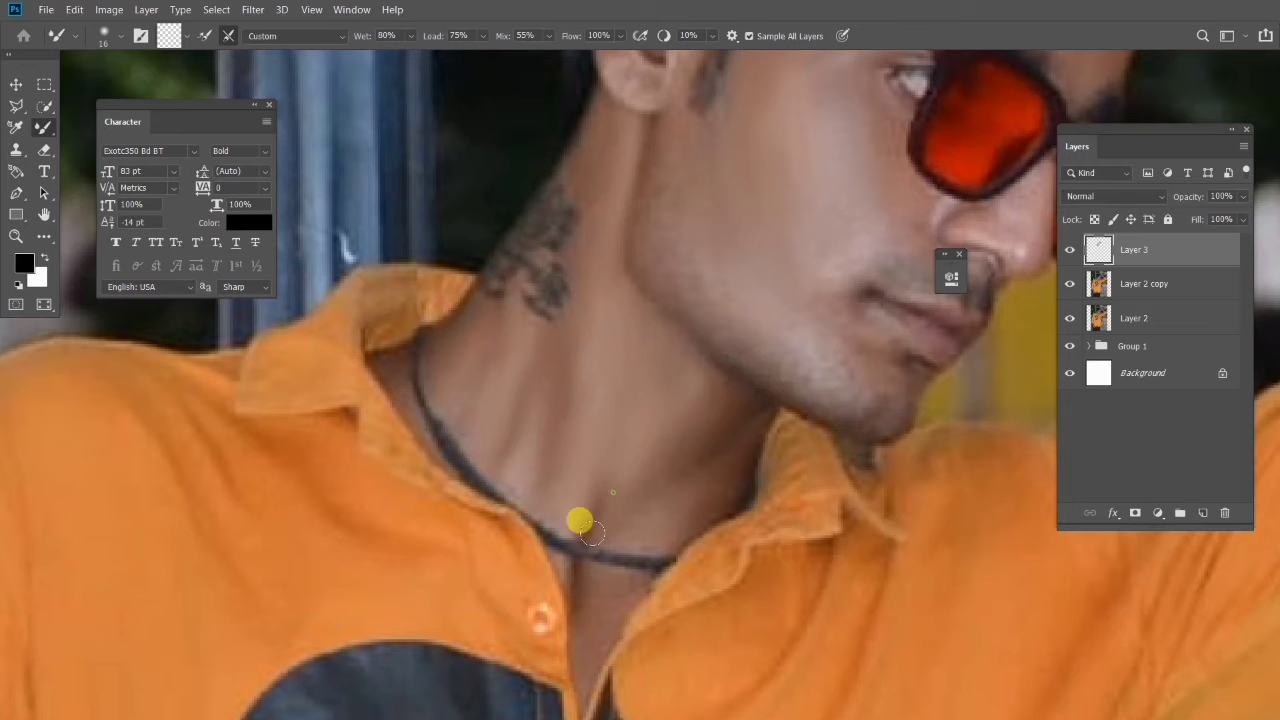
scroll(617, 438, "up", 5)
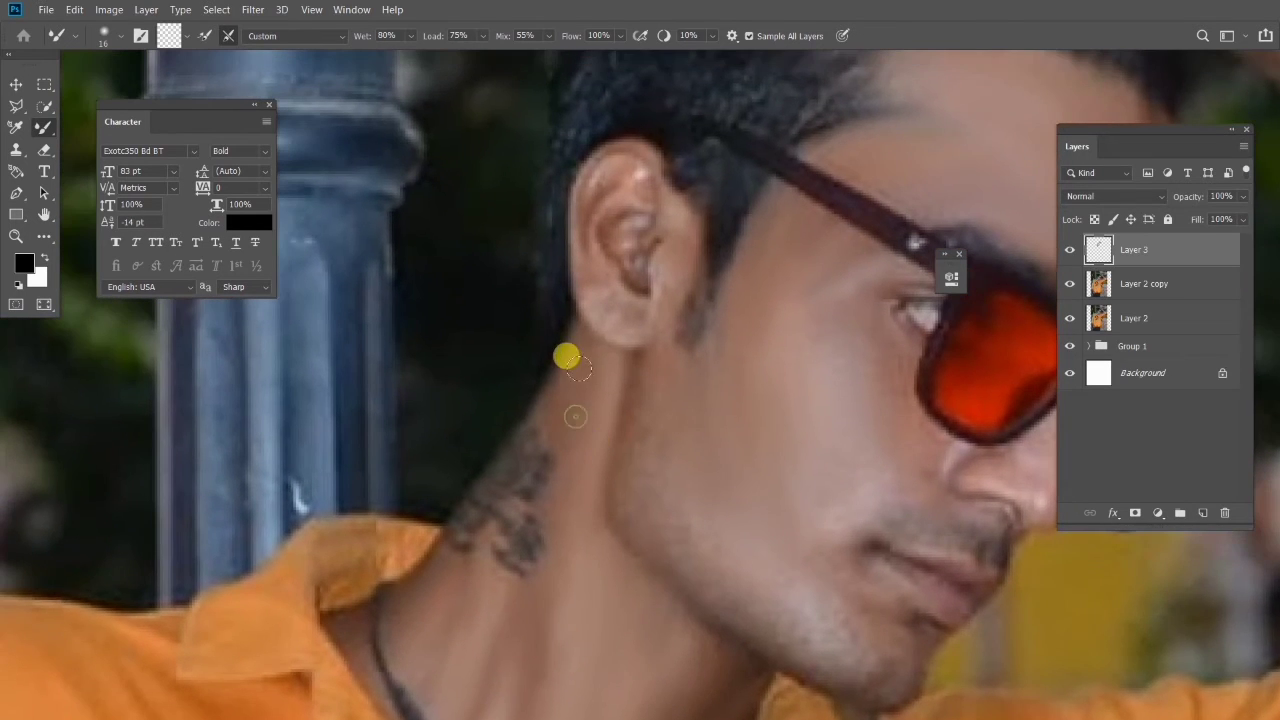
left_click_drag(569, 371, 543, 430)
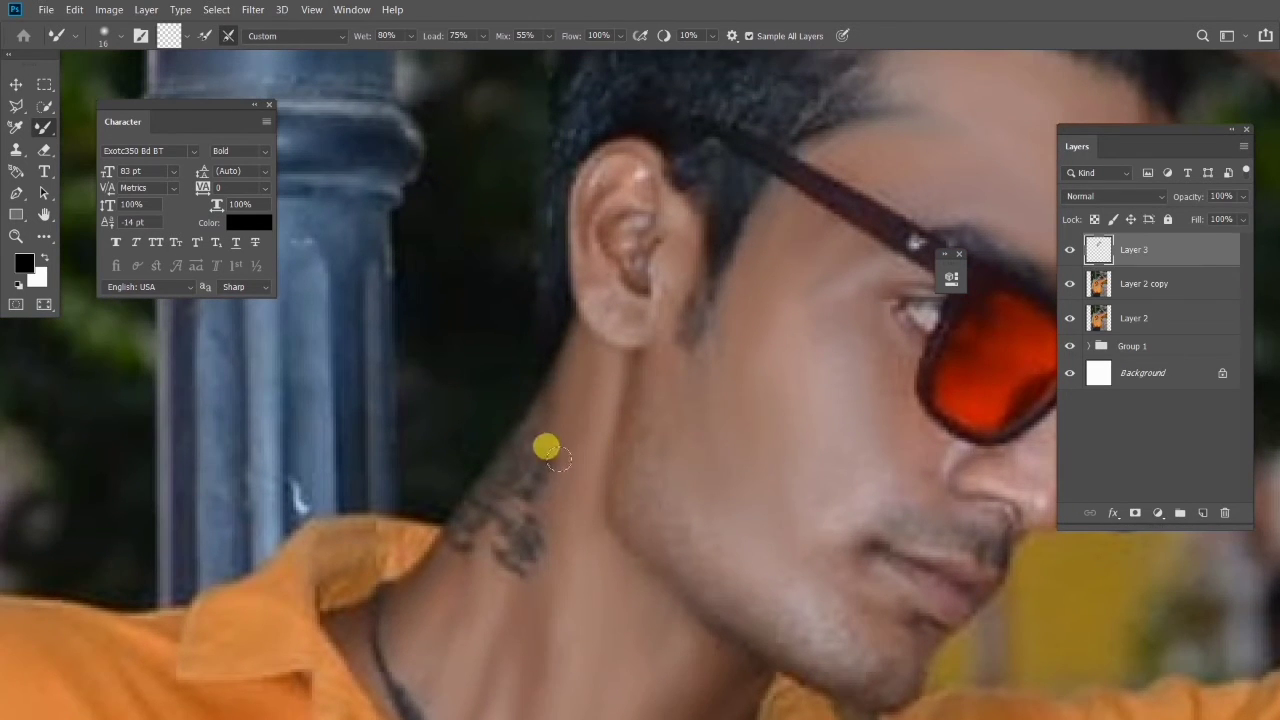
Compare the retouch in the whole photo by hiding and showing Layer 3 and Layer 2 copy, and inspect the face and neck
scroll(580, 422, "down", 4)
scroll(634, 448, "down", 3)
scroll(700, 300, "down", 2)
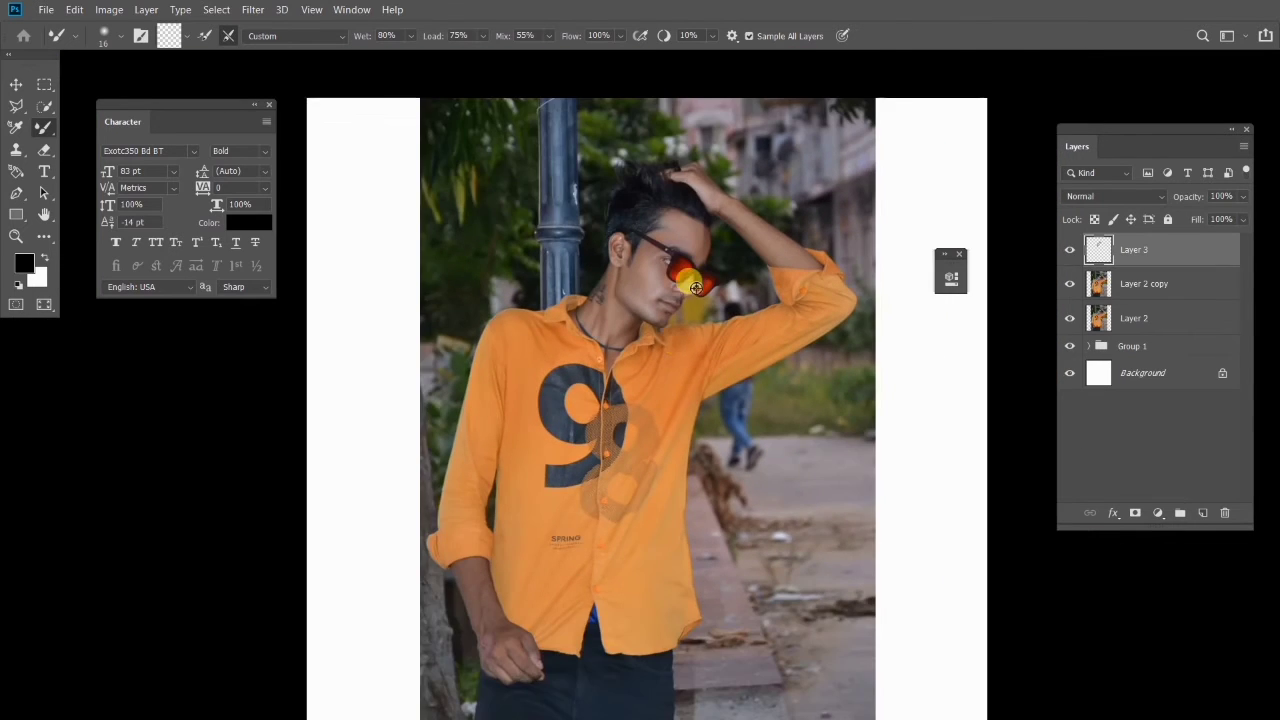
scroll(677, 329, "up", 1)
left_click_drag(1069, 256, 1067, 283)
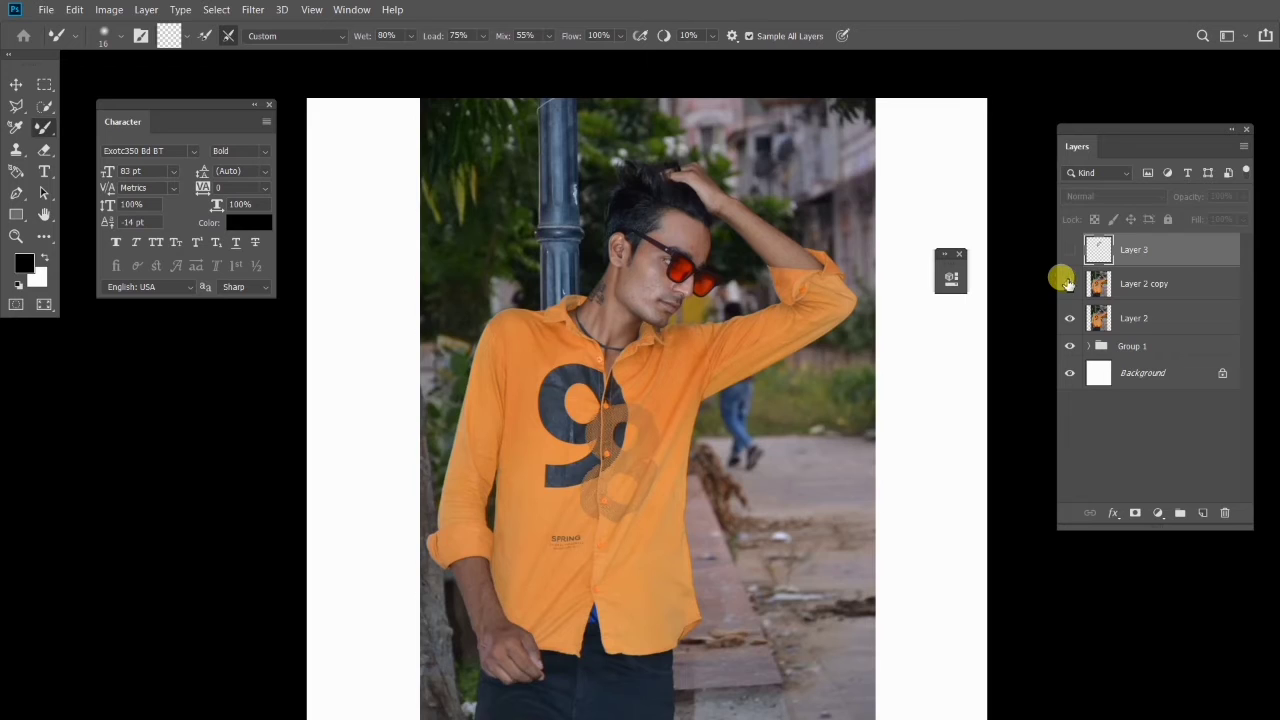
left_click(1071, 258)
left_click(1112, 284, "shift")
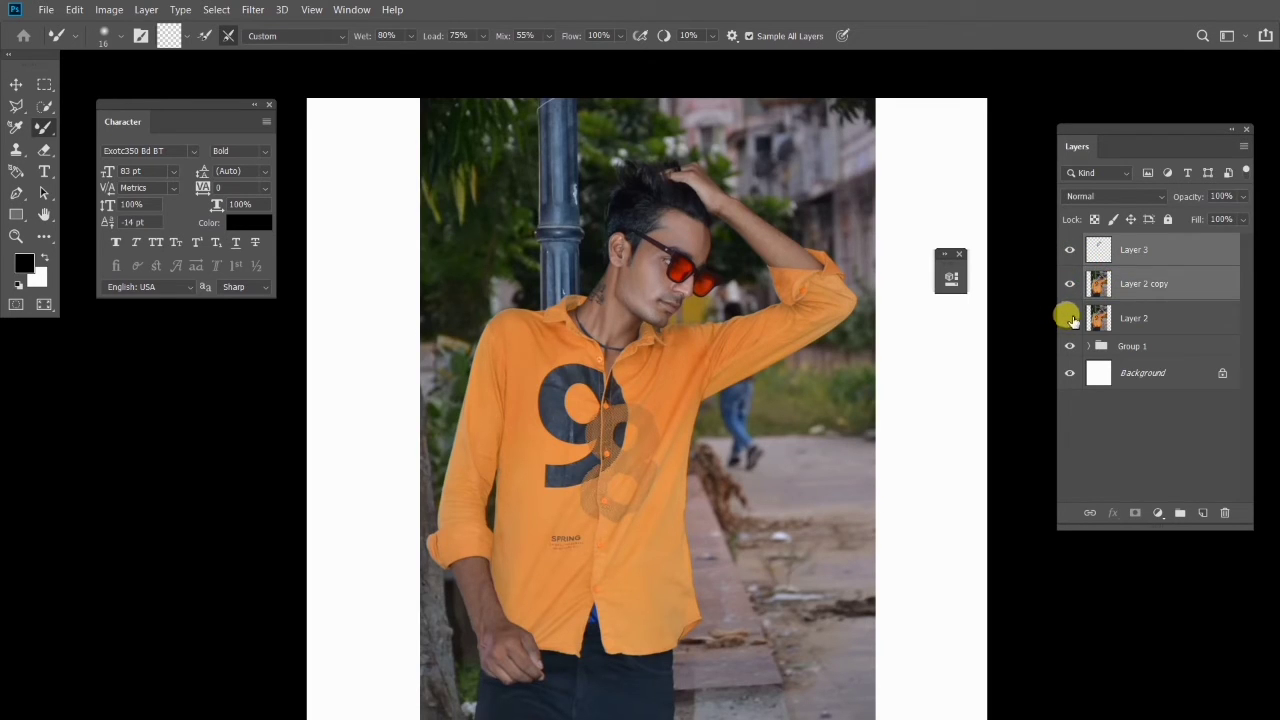
left_click(1070, 252)
left_click(1070, 252)
left_click(1070, 252)
scroll(760, 245, "up", 5)
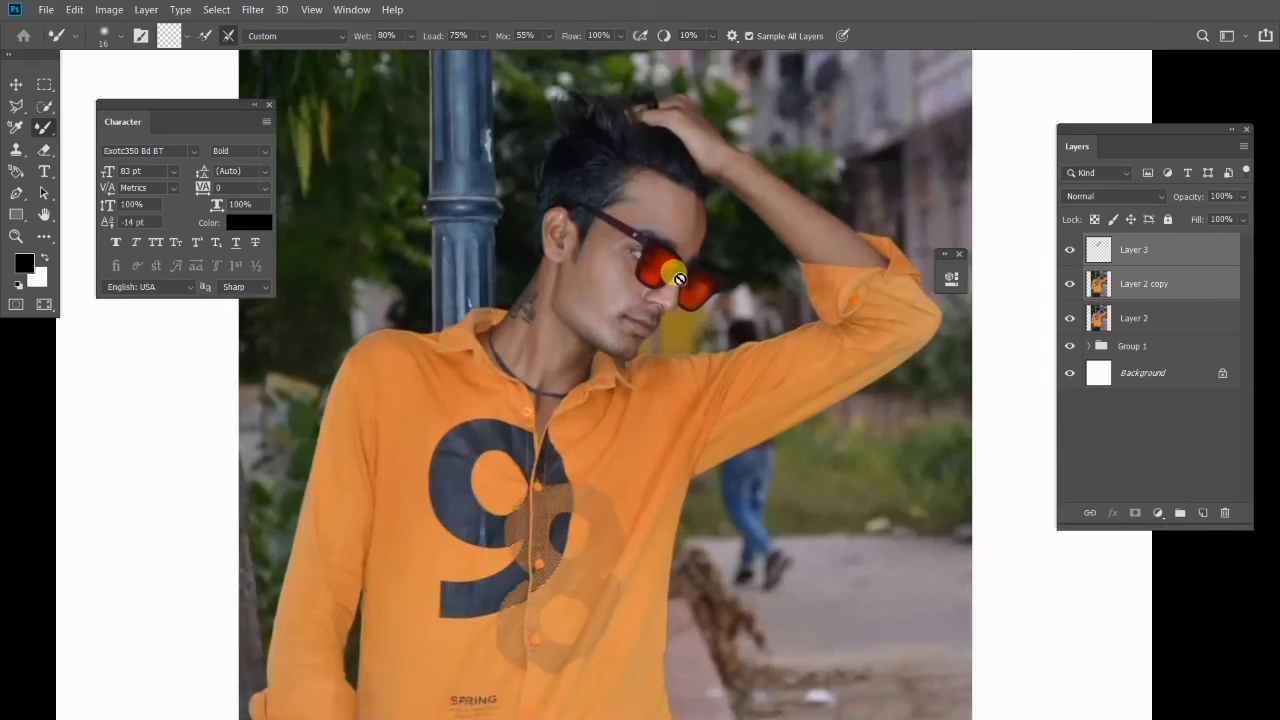
scroll(686, 258, "down", 5)
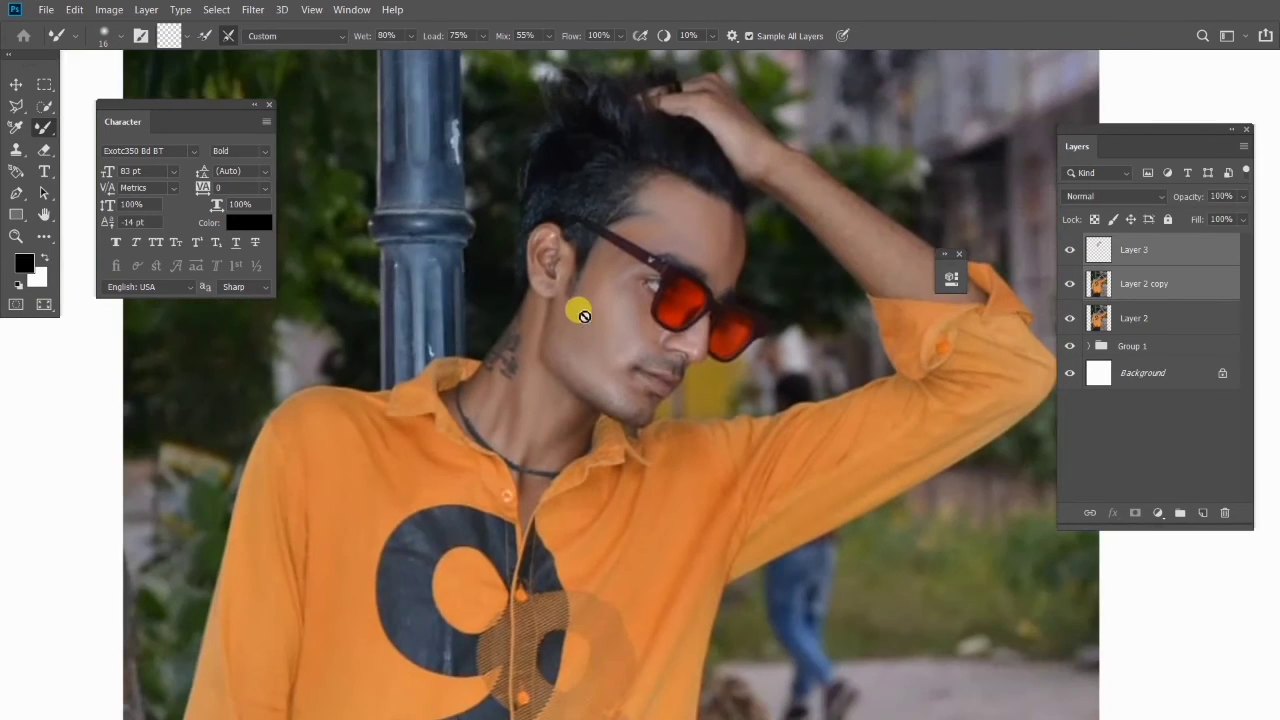
scroll(613, 404, "up", 3)
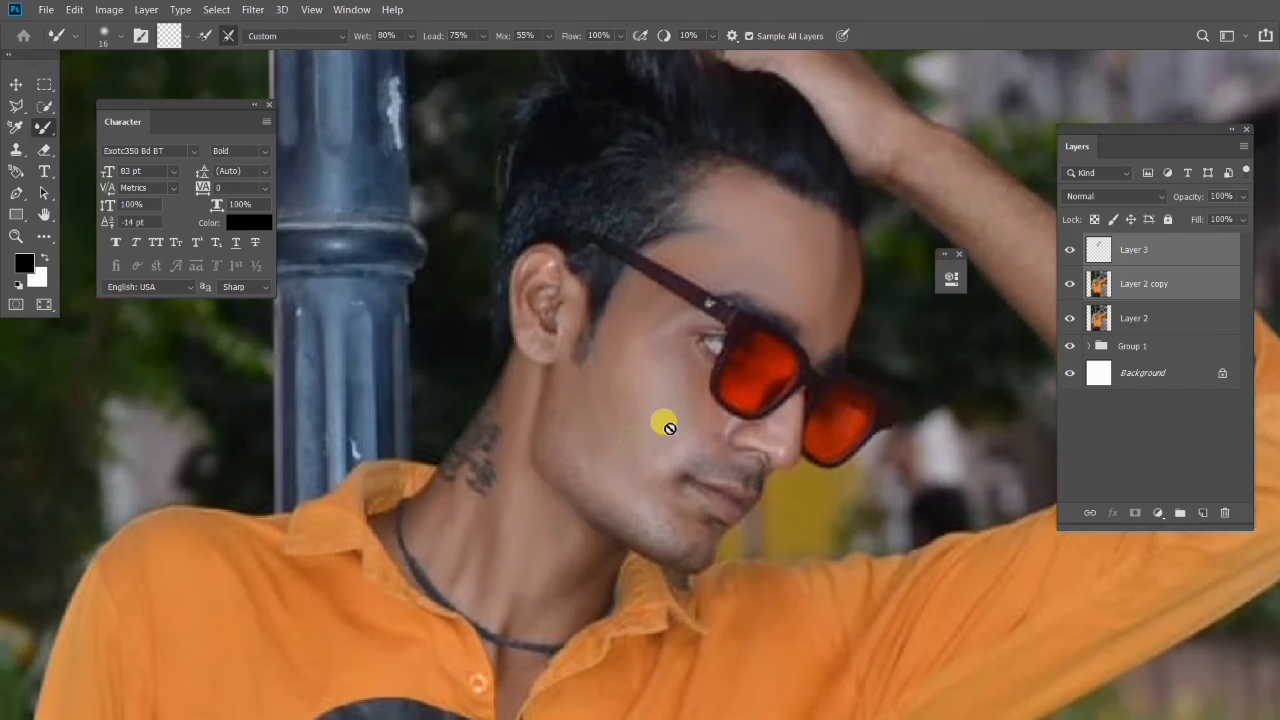
Select Layer 3 and smooth the jaw edge and neck below the ear with the Mixer Brush at 19 px, undoing the last stroke
left_click(1122, 255)
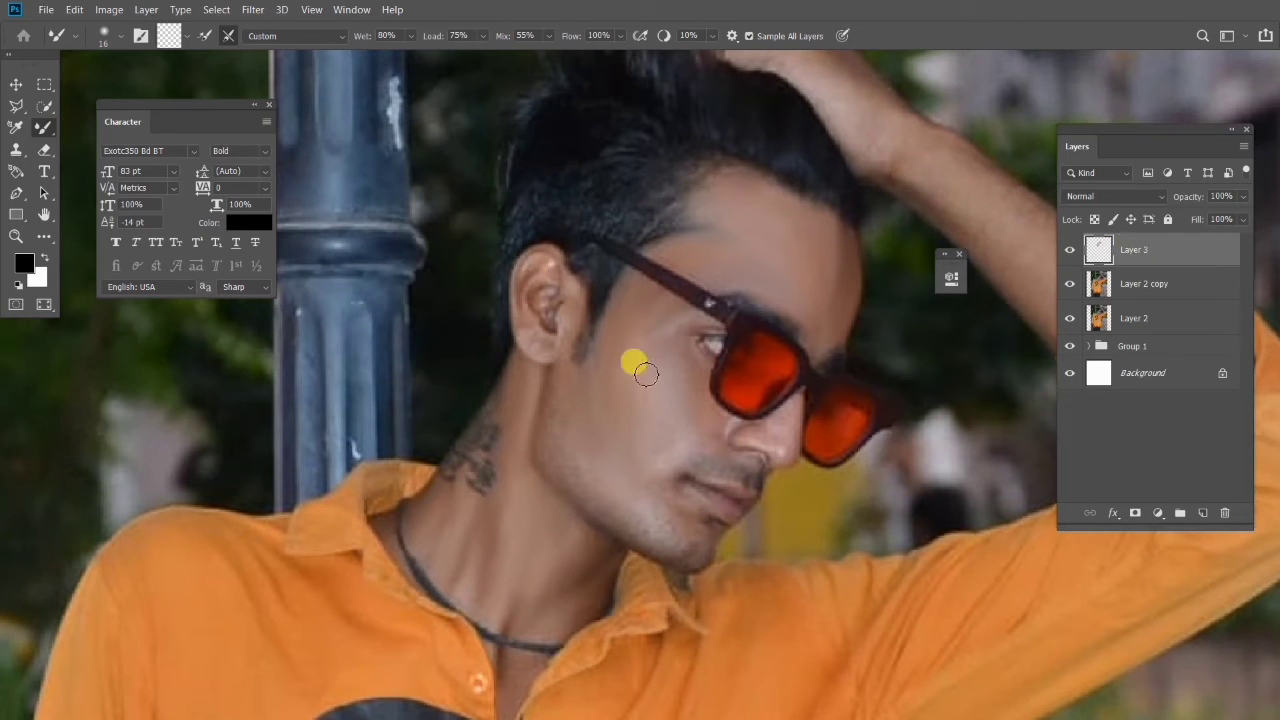
right_click(43, 127)
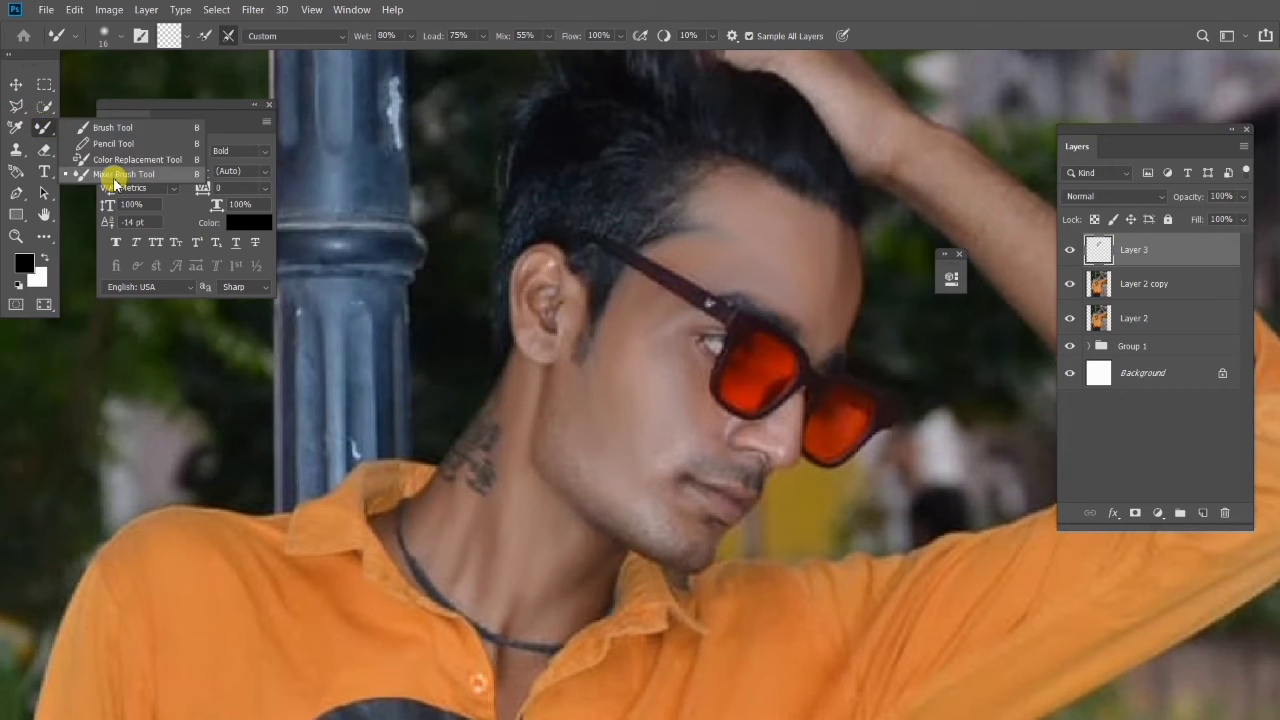
left_click(116, 176)
left_click_drag(642, 292, 580, 285)
mouse_move(583, 313)
left_mouse_down()
mouse_move(594, 313)
mouse_move(536, 345)
left_mouse_up()
scroll(540, 345, "up", 5)
right_click(537, 354)
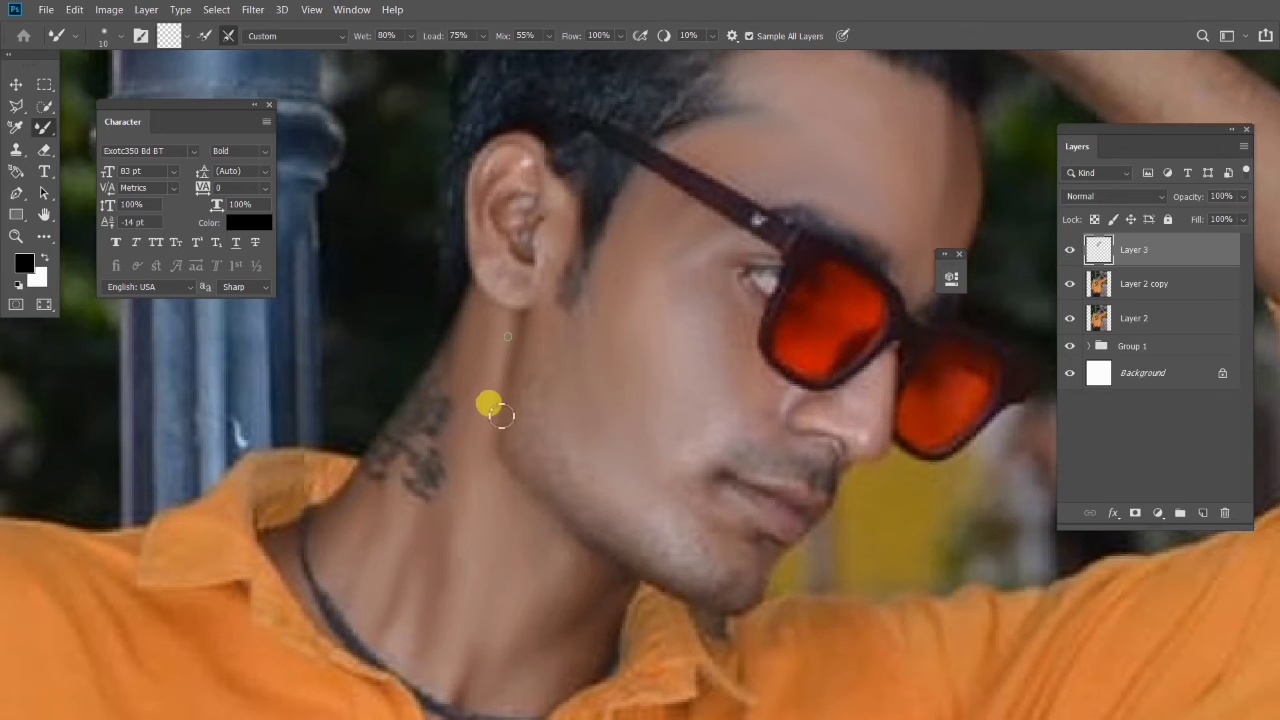
left_click_drag(535, 452, 509, 417)
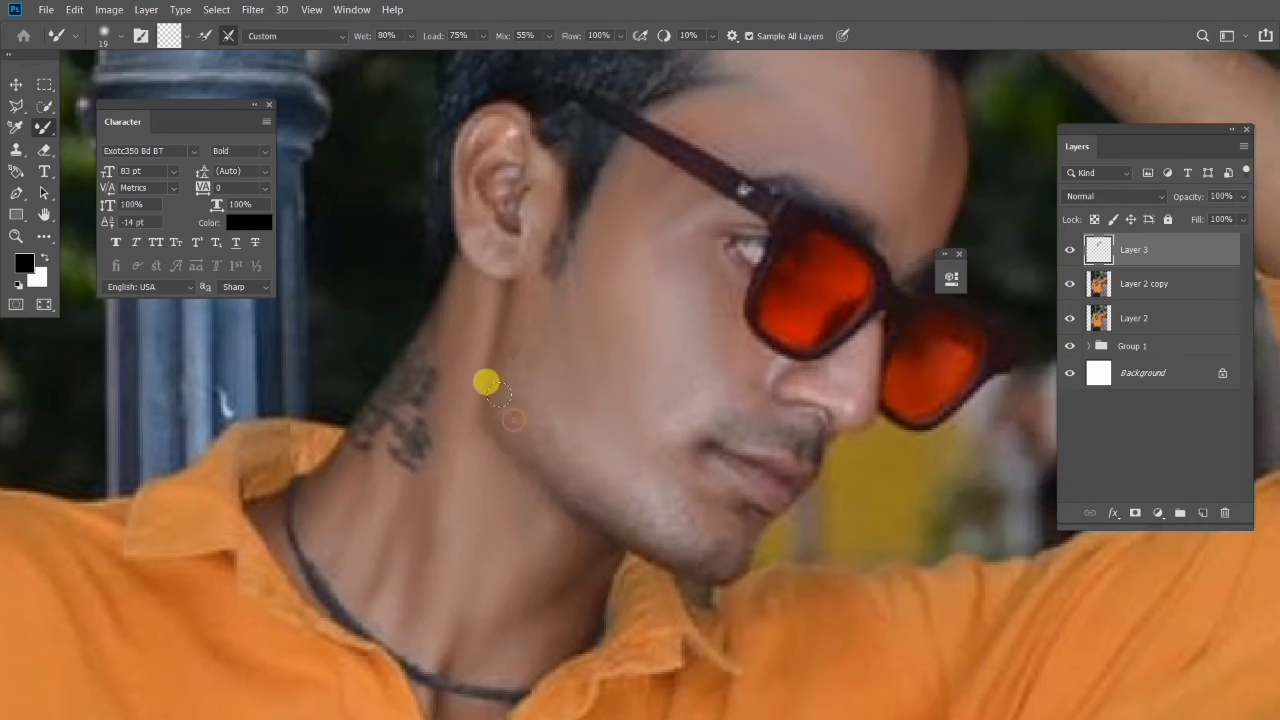
key("ctrl+z")
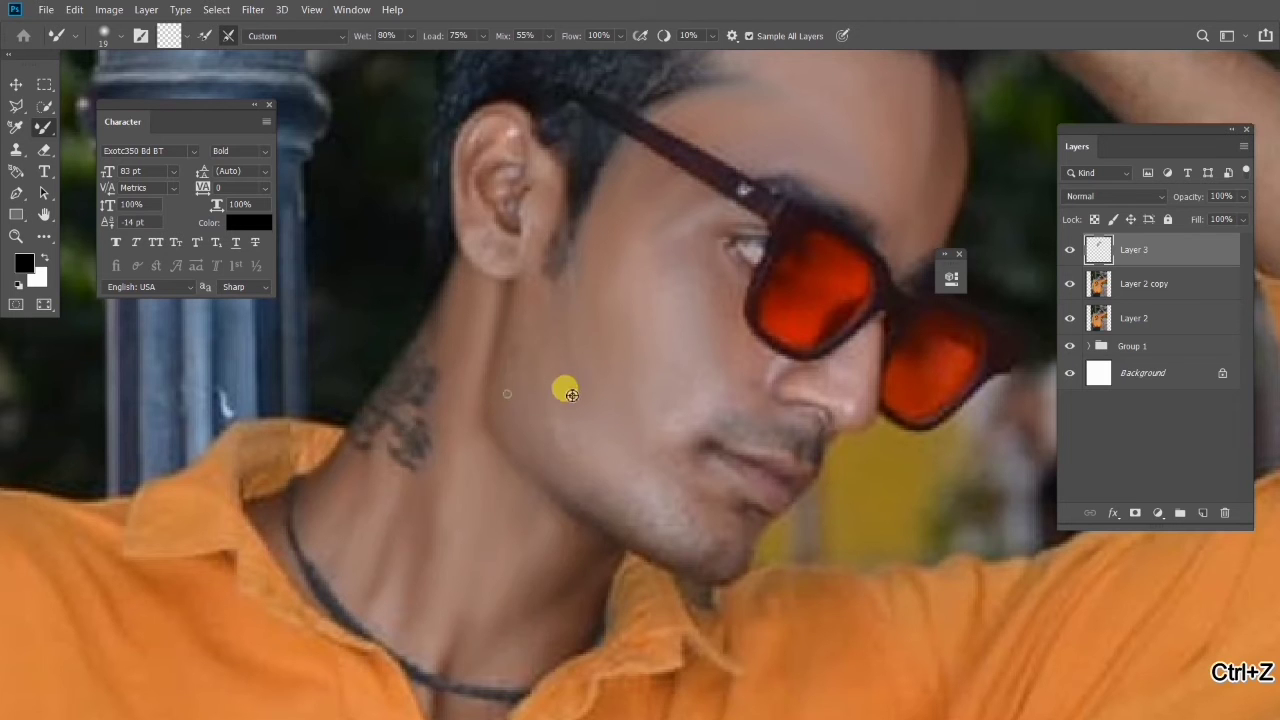
Blend the skin along the jawline from below the ear to the chin with the 19 px Mixer Brush, undoing the last stroke
scroll(572, 395, "down", 5)
scroll(583, 437, "up", 3)
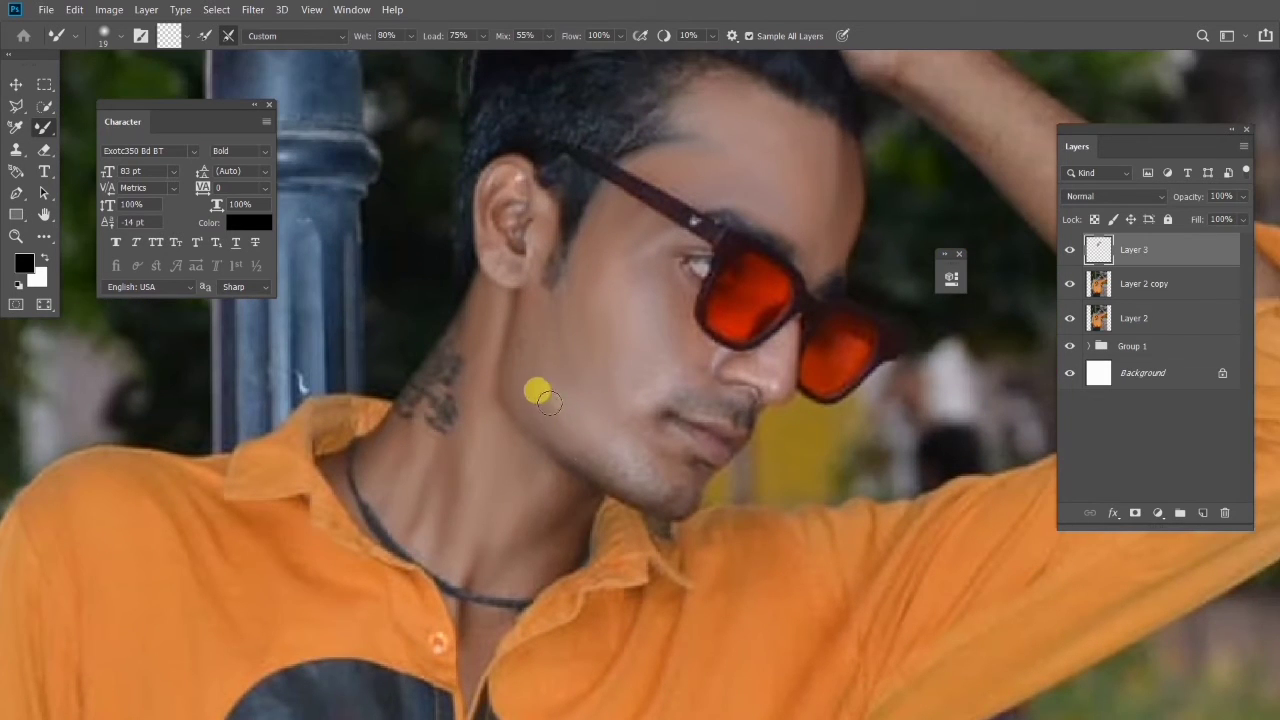
left_click_drag(558, 400, 596, 487)
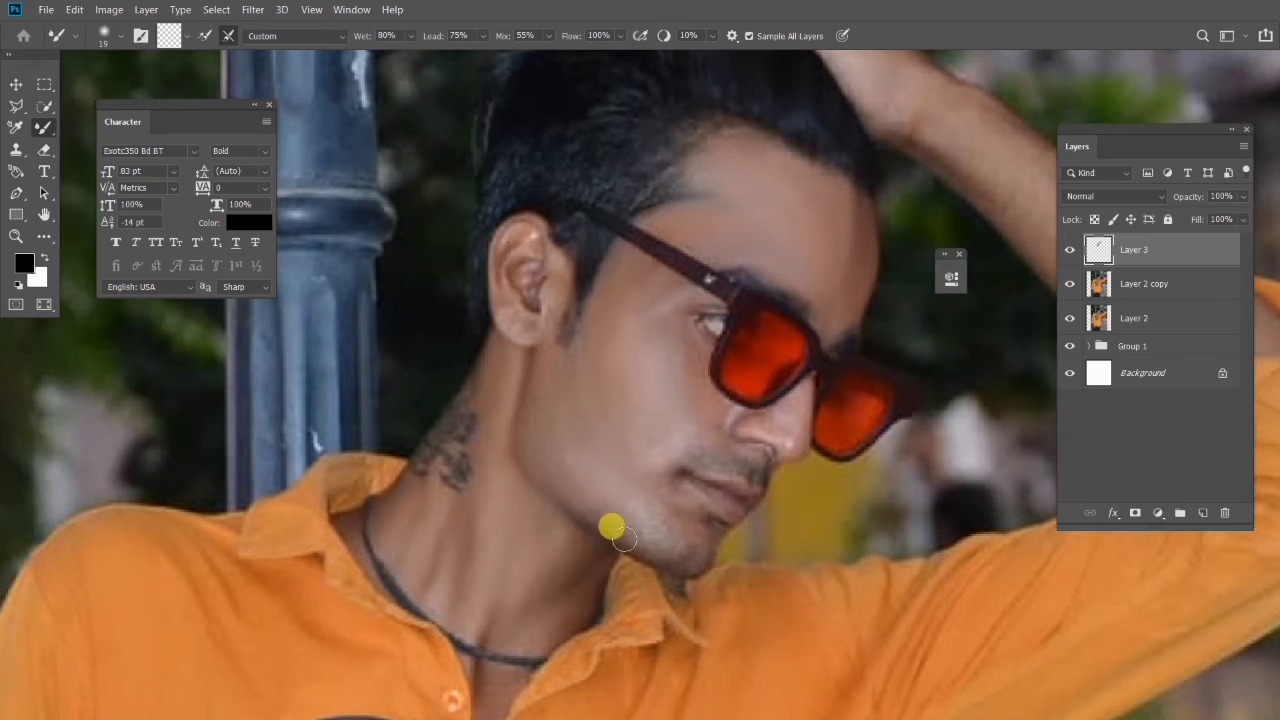
scroll(680, 551, "down", 4)
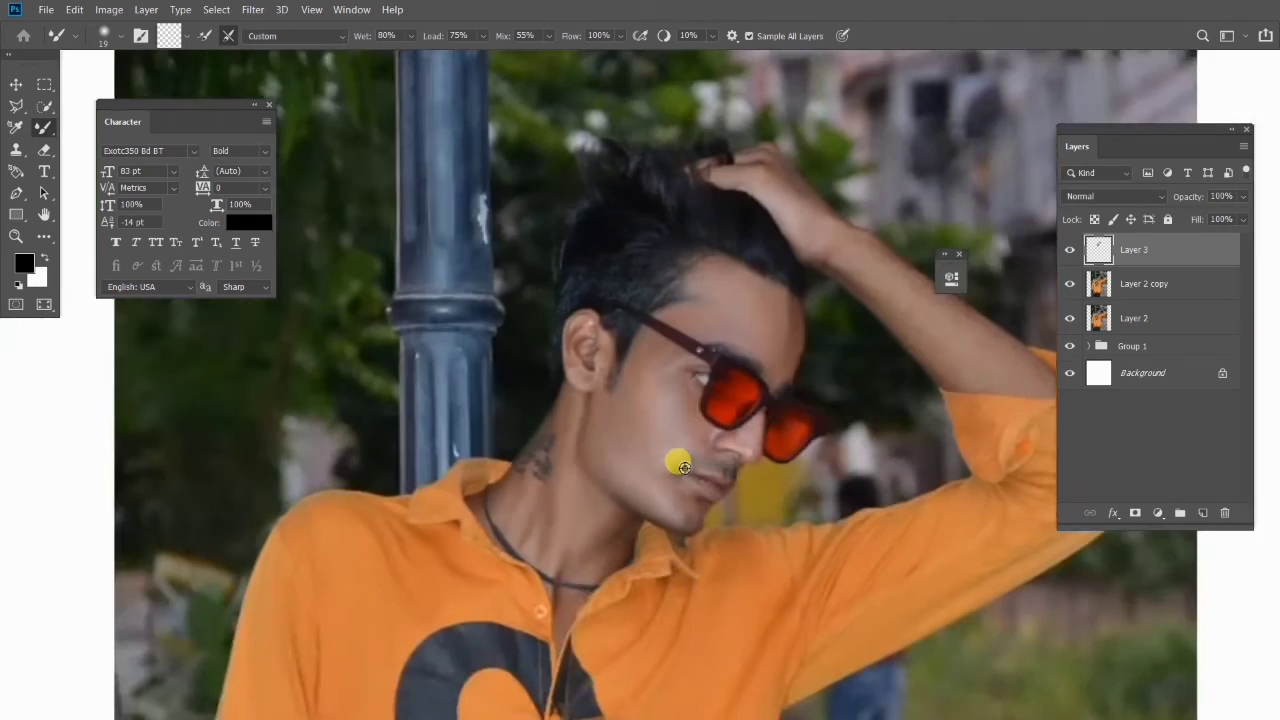
scroll(677, 500, "up", 5)
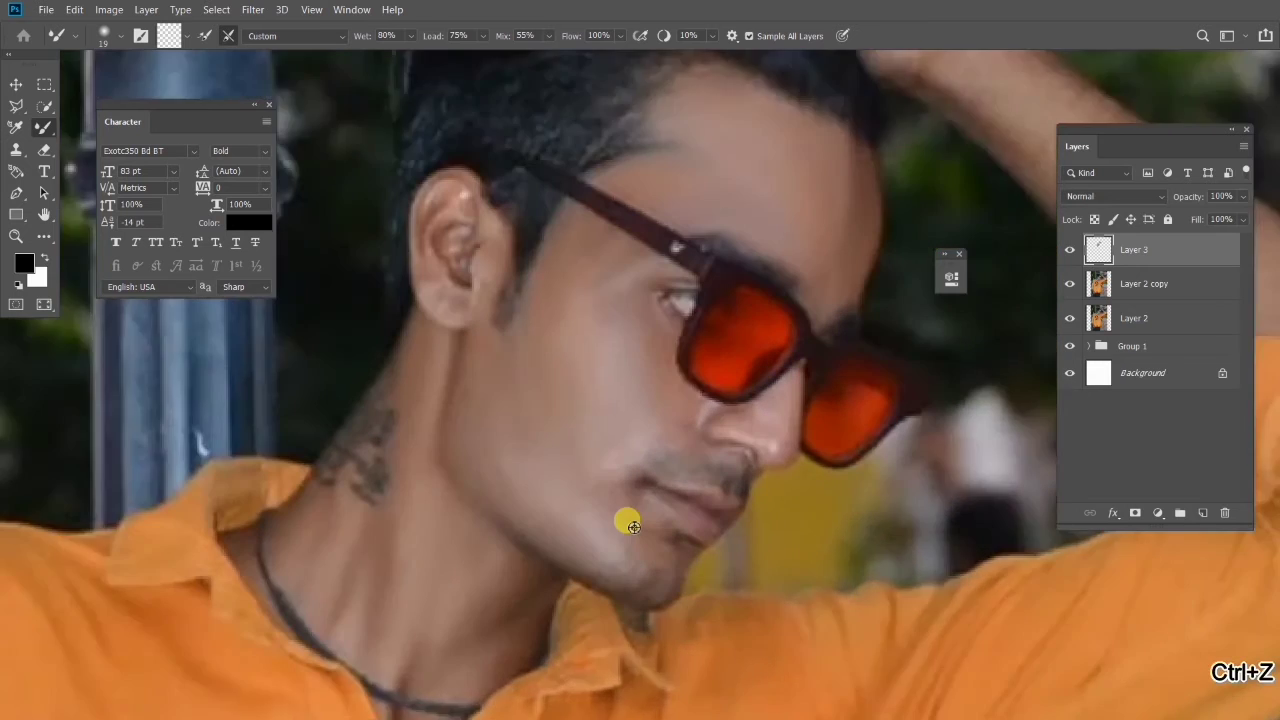
Reduce the Mixer Brush to 6 px, then 7 px, and smooth the skin around the mouth corner, below the lip and on the chin
scroll(633, 527, "up", 1)
right_click(618, 521, "alt")
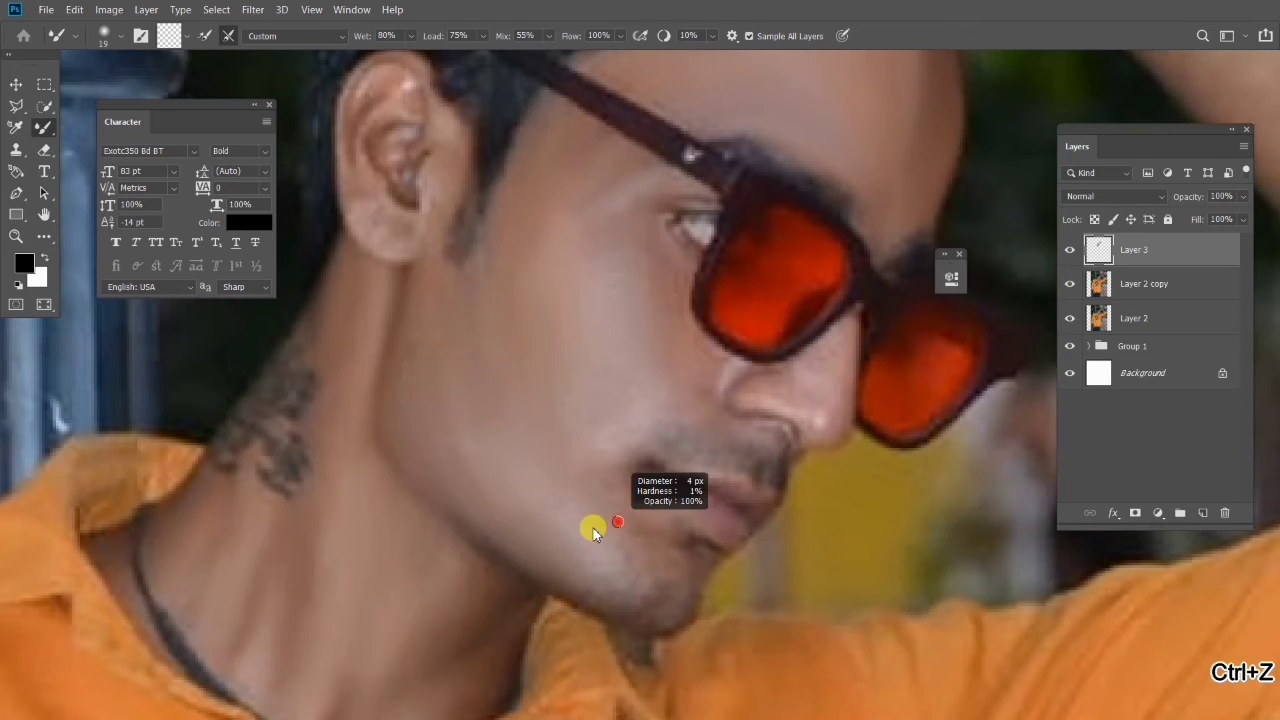
scroll(593, 533, "up", 1)
right_click(640, 484, "alt")
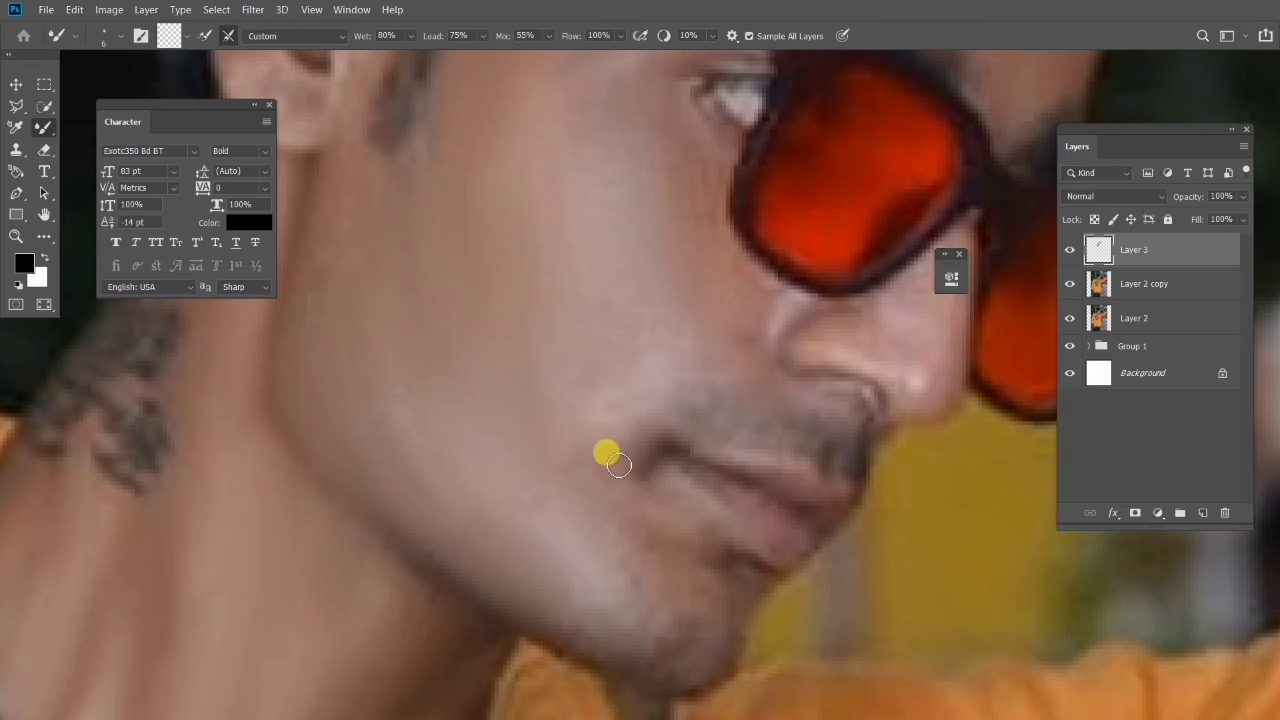
left_click_drag(674, 532, 672, 513)
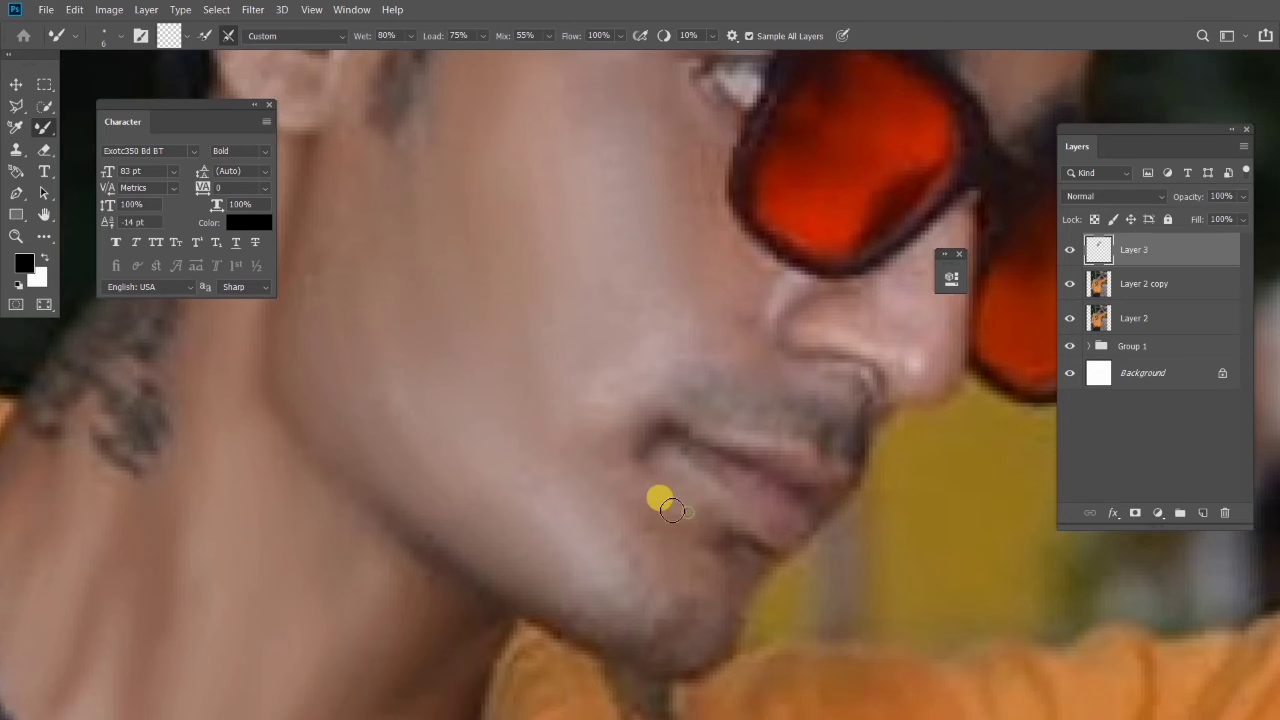
right_click(674, 513, "alt")
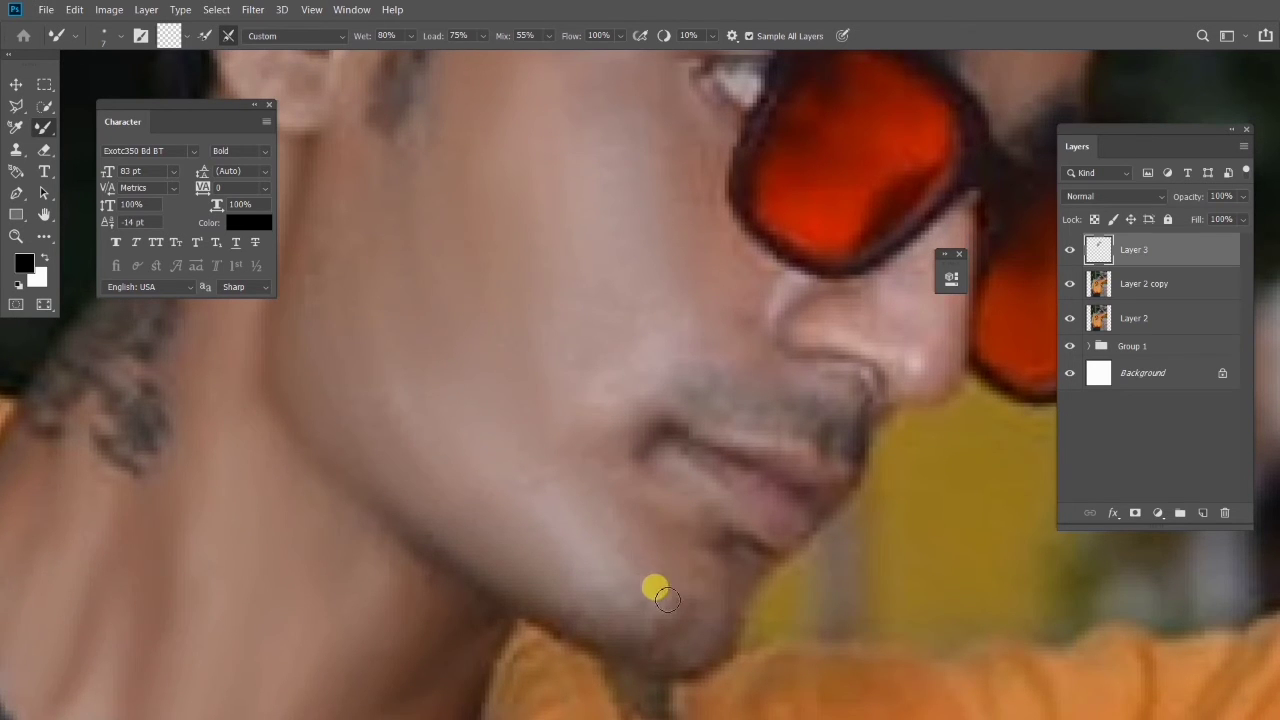
left_click_drag(674, 605, 662, 578)
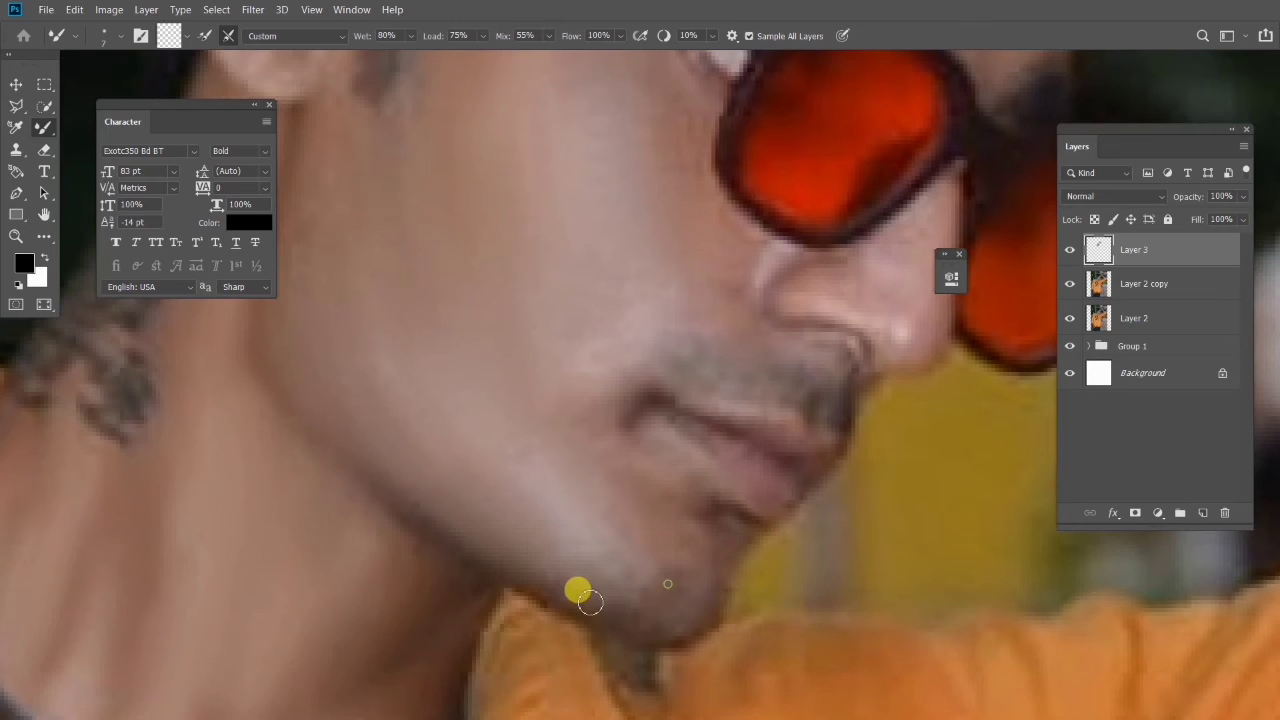
Blend the moustache area above the upper lip with the 7 px Mixer Brush, undoing the last stroke
scroll(691, 551, "down", 1)
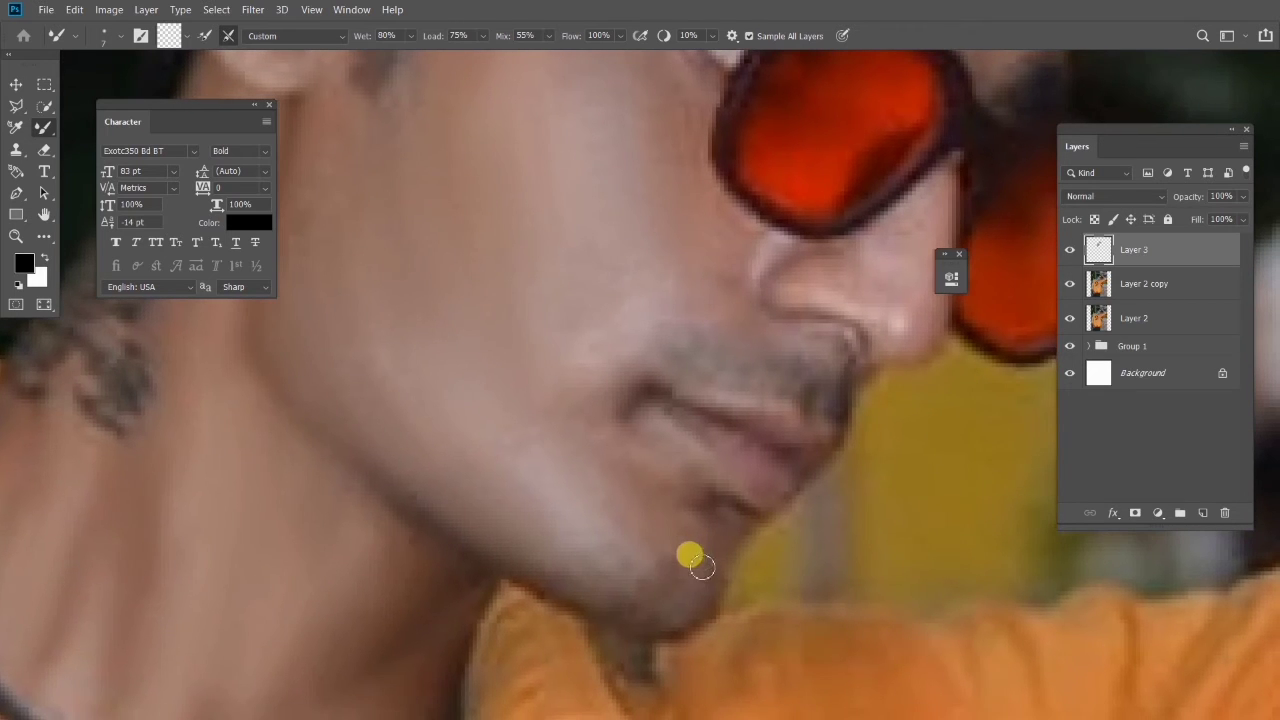
scroll(700, 580, "down", 5)
scroll(714, 506, "up", 3)
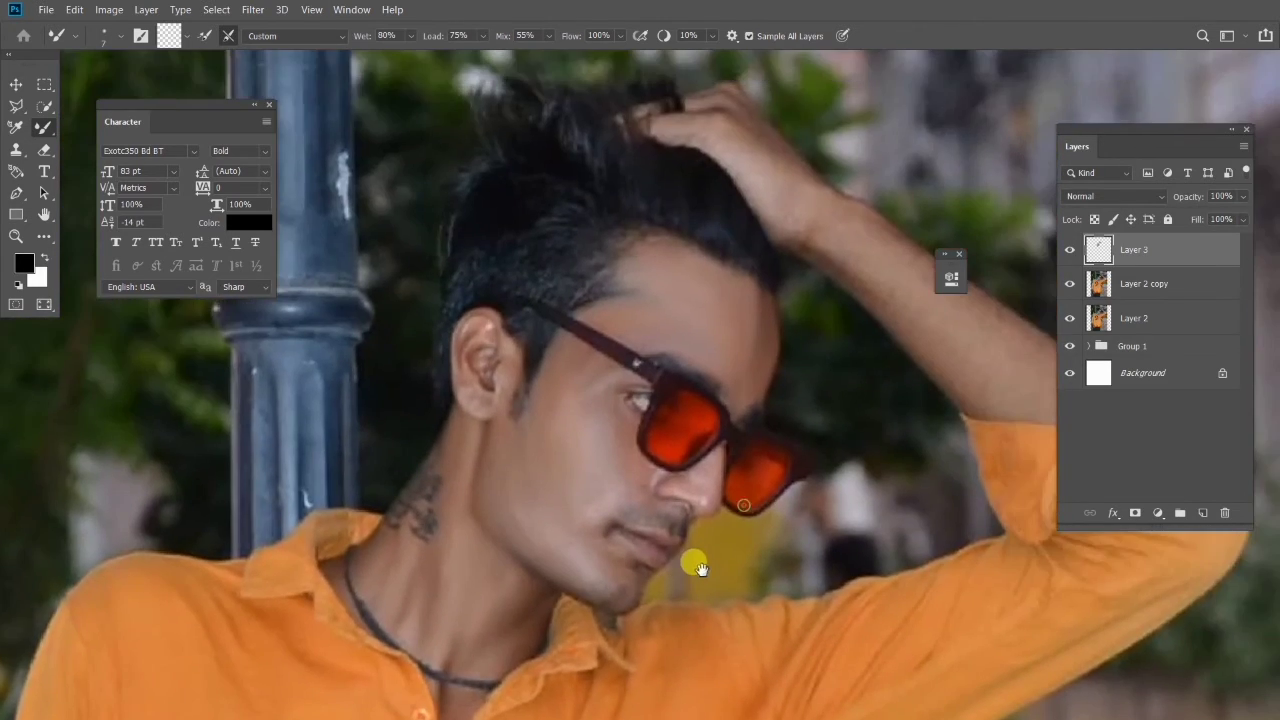
scroll(637, 522, "up", 2)
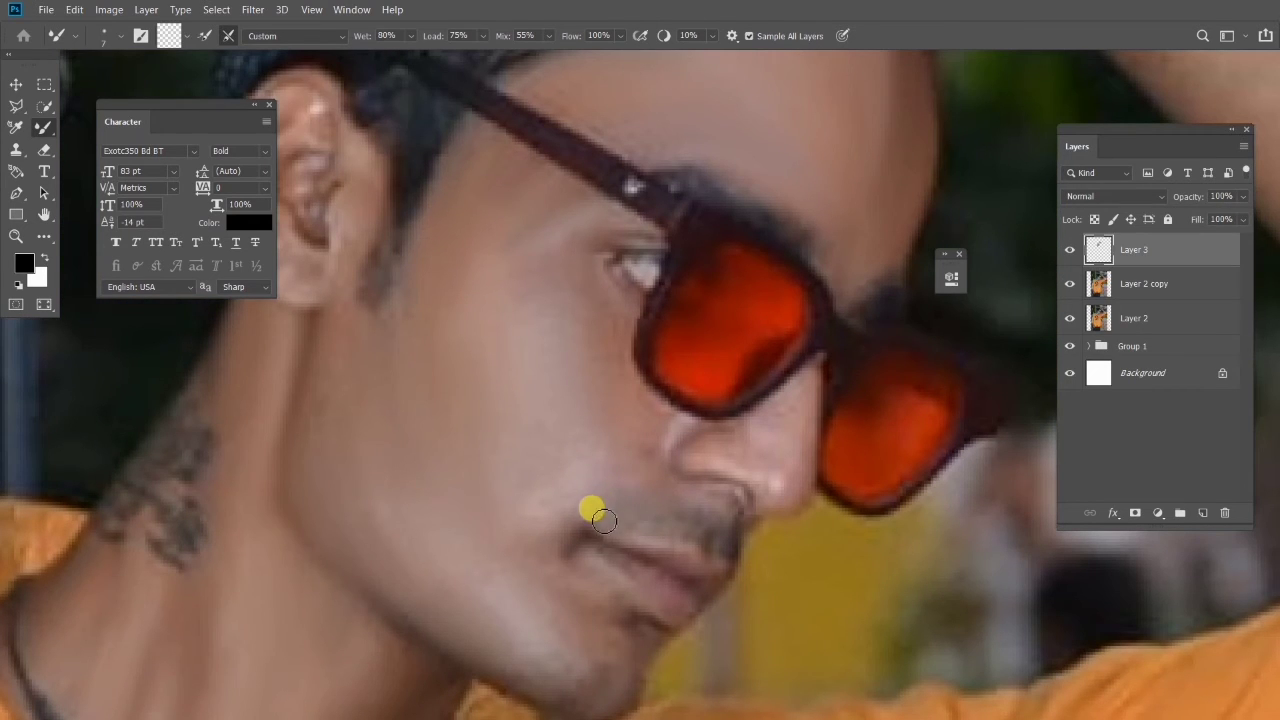
key("ctrl+z")
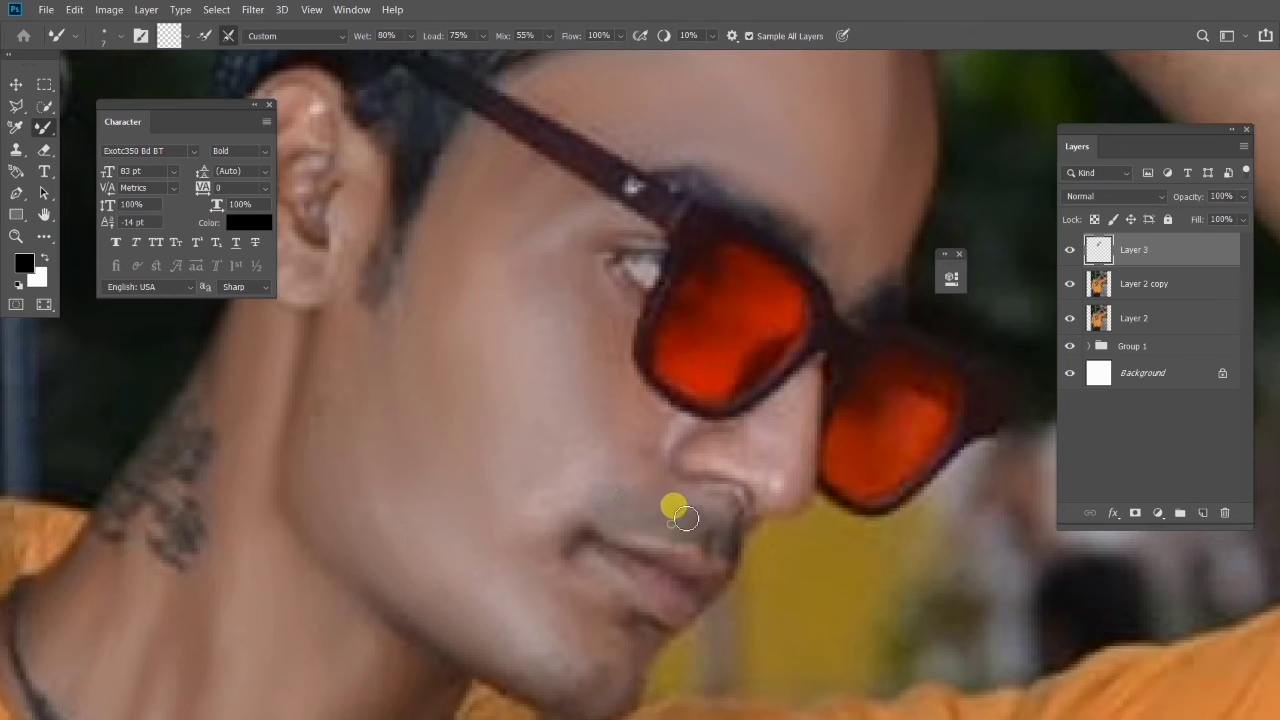
Enlarge the Mixer Brush to 24 px, smooth the temple and cheek beside the sideburn, and review the whole photo
scroll(733, 429, "down", 2)
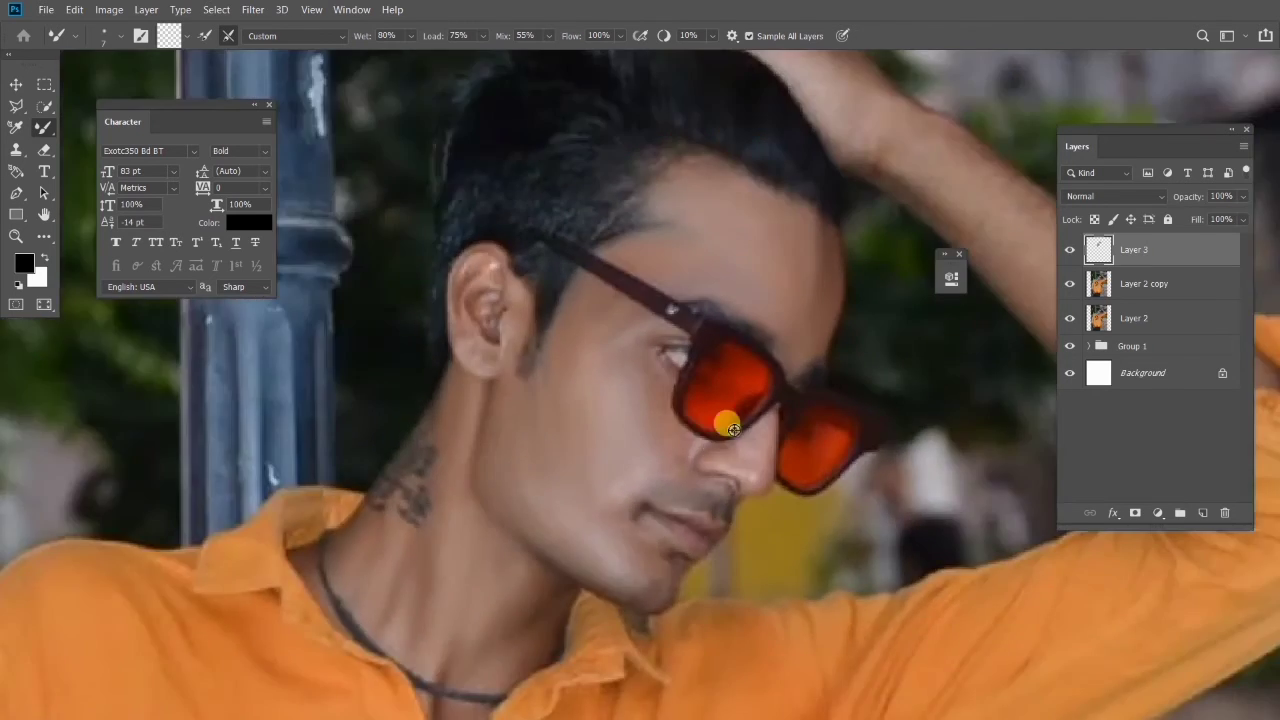
scroll(733, 429, "down", 3)
scroll(826, 531, "down", 1)
scroll(794, 266, "down", 1)
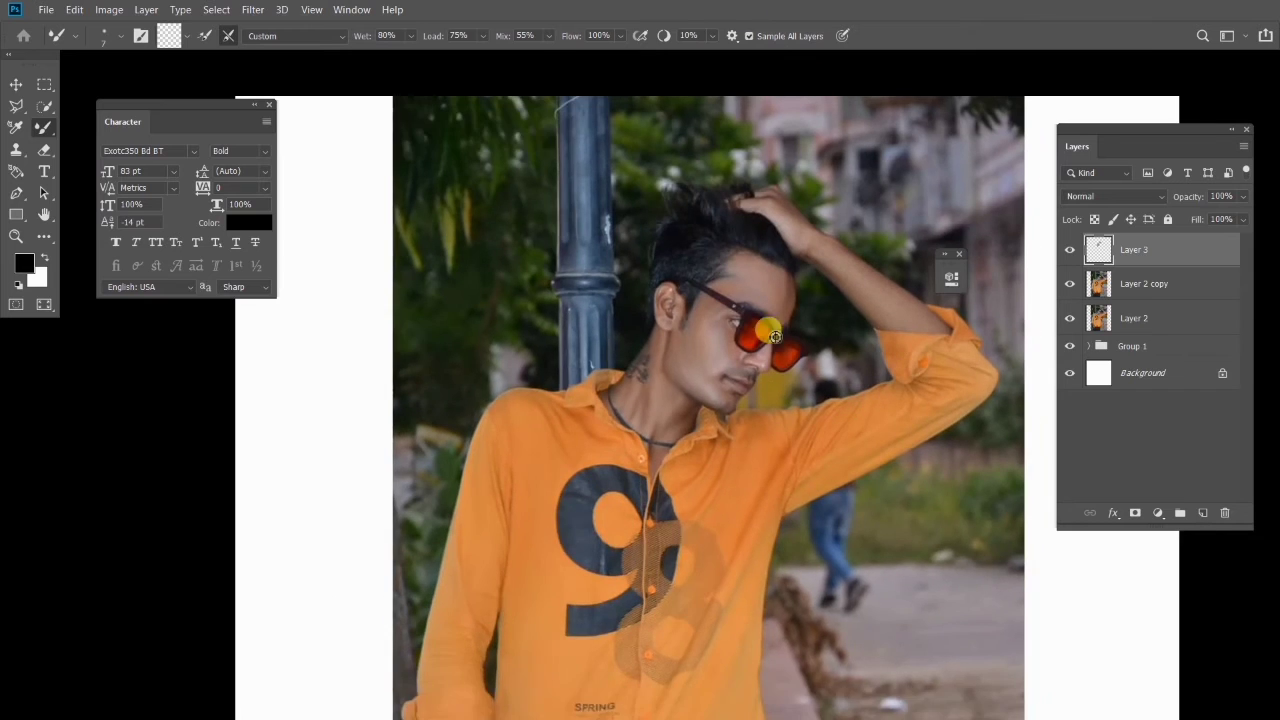
scroll(775, 336, "up", 3)
scroll(703, 306, "up", 1)
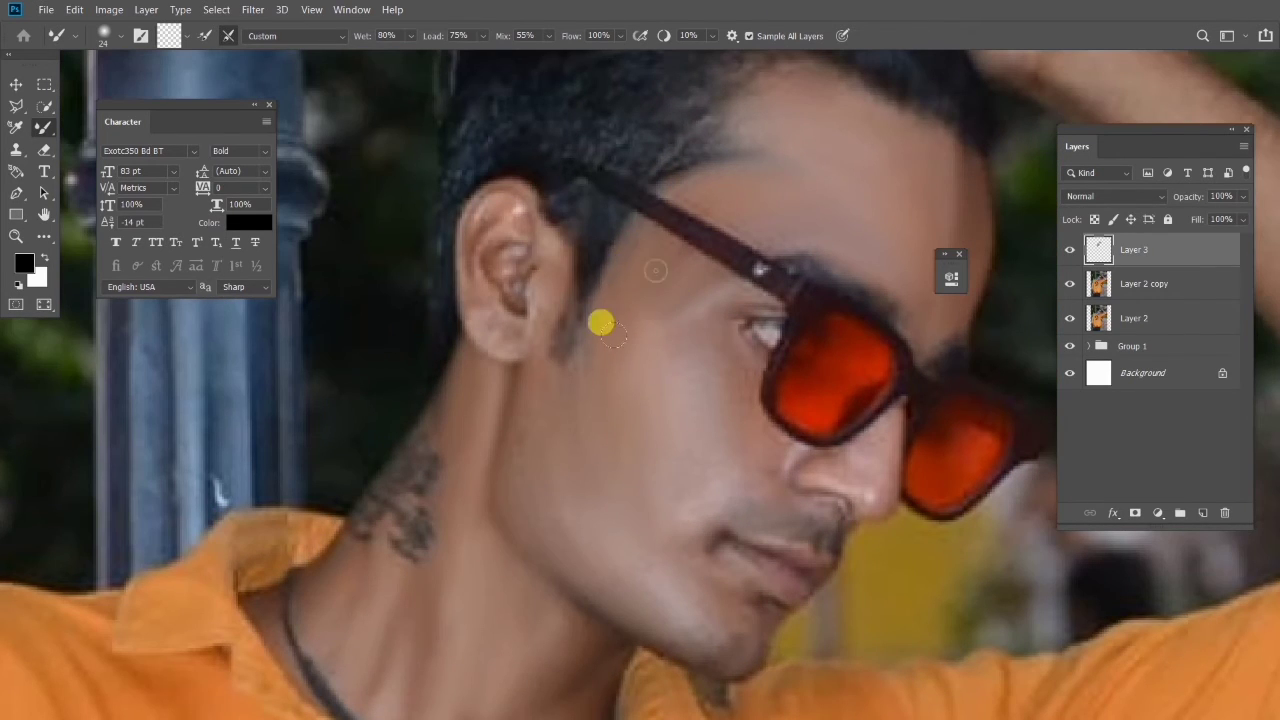
scroll(694, 294, "down", 4)
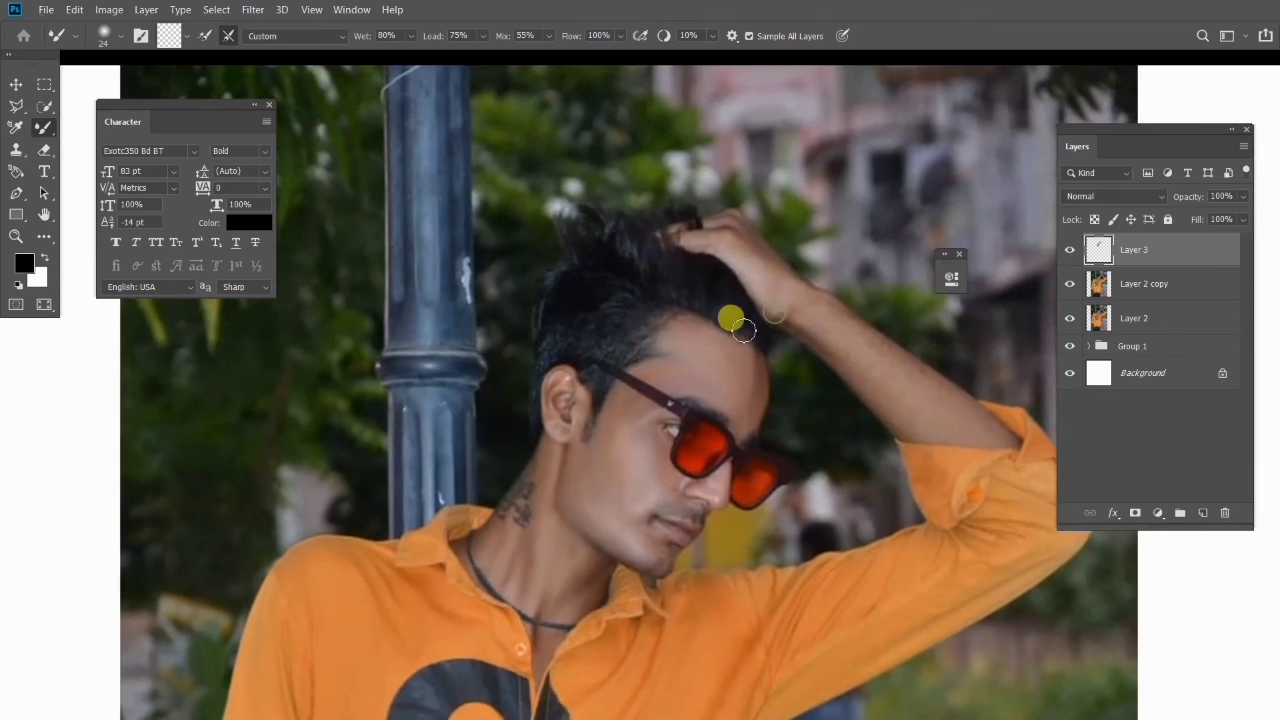
scroll(767, 368, "down", 2)
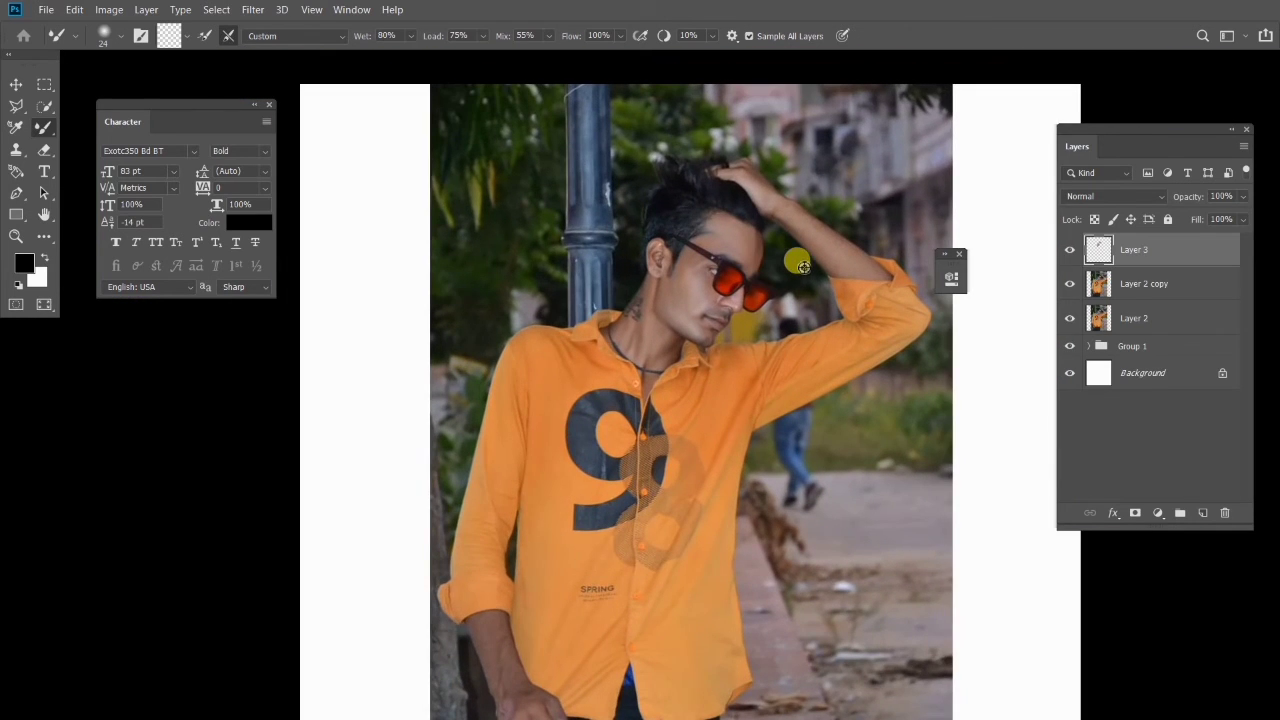
Reduce the Mixer Brush to 9 px, blend the skin on the nose, undo one stroke, and smooth the area beside the nostril
scroll(813, 292, "up", 5)
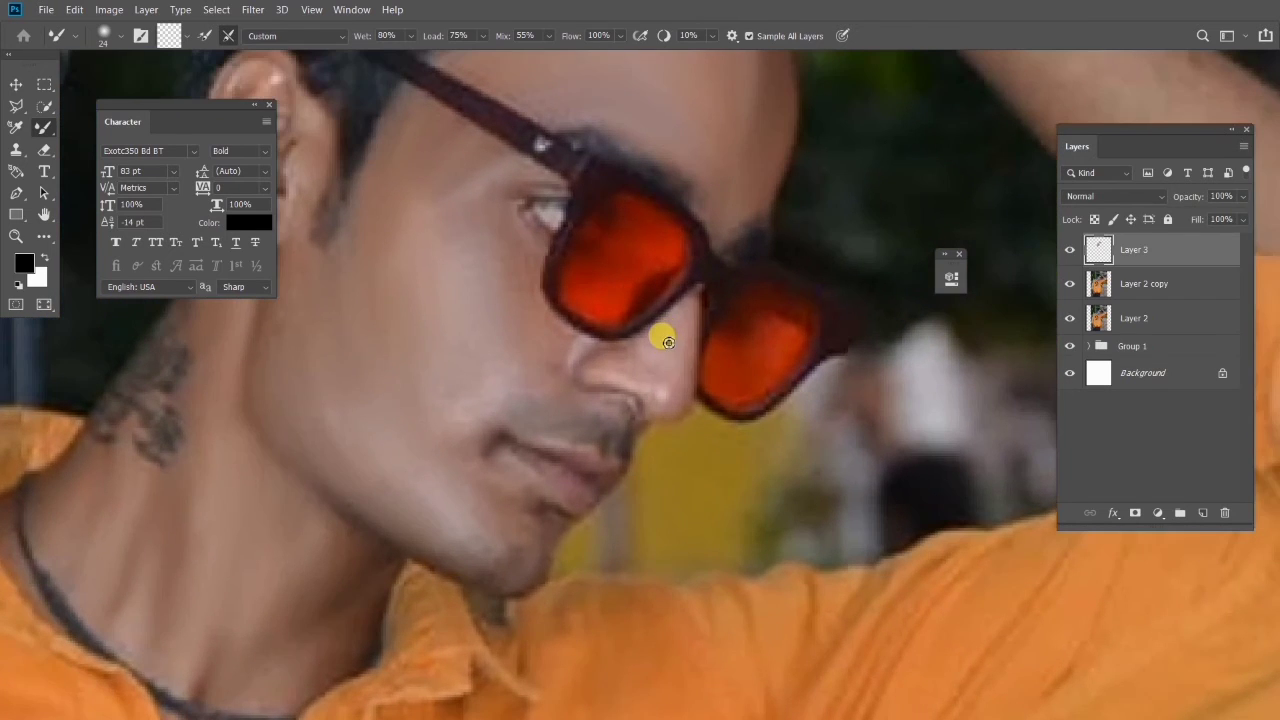
mouse_move(669, 343)
left_mouse_down()
mouse_move(647, 344)
mouse_move(673, 373)
left_mouse_up()
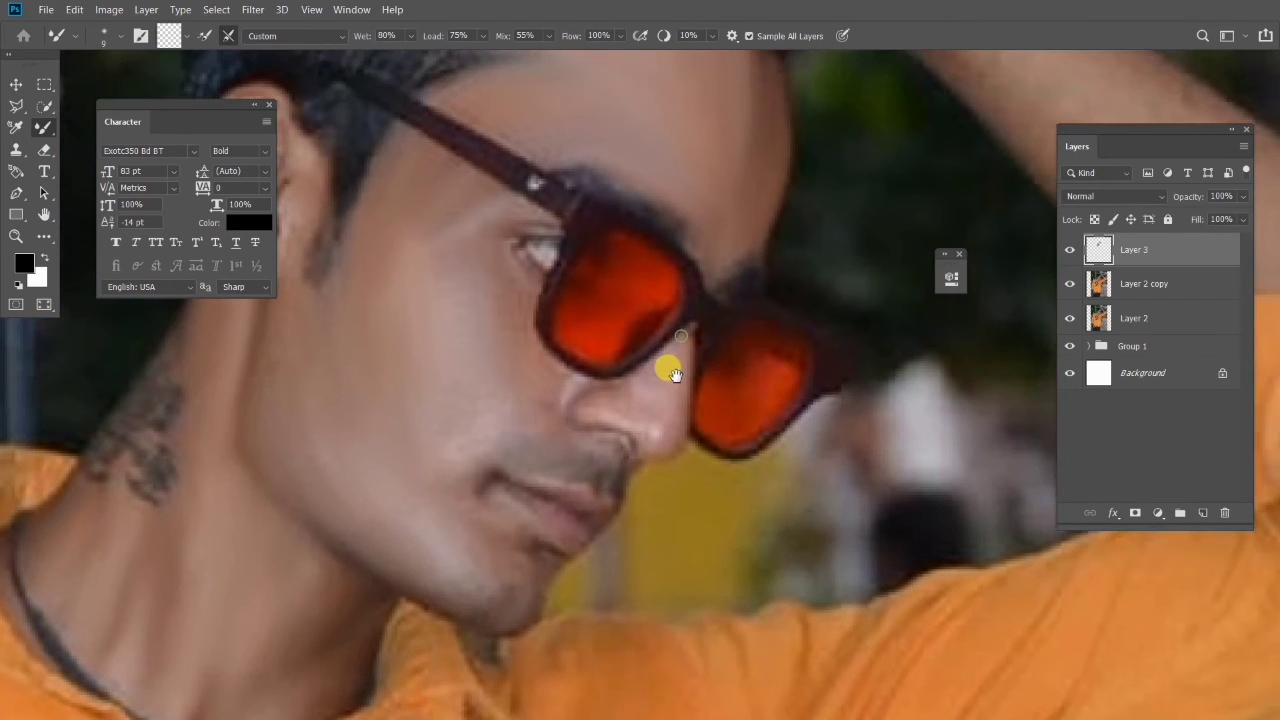
key("ctrl+z")
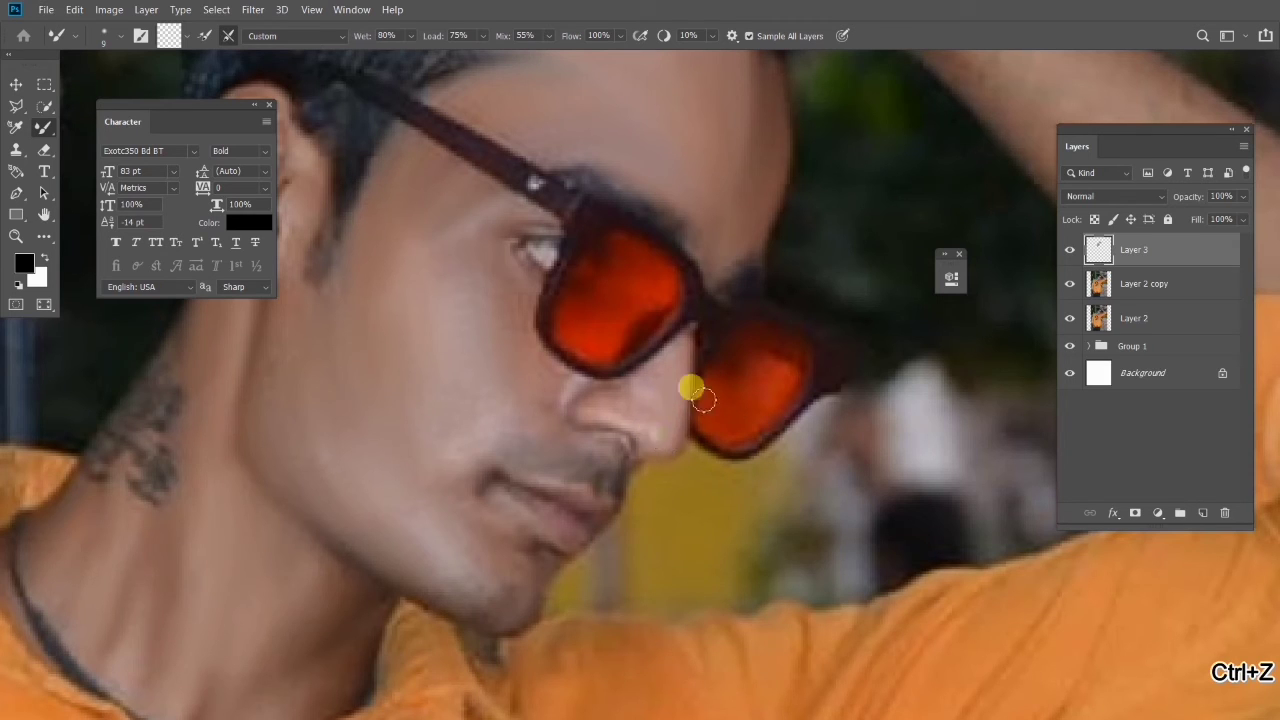
scroll(705, 401, "down", 5)
scroll(642, 394, "up", 6)
scroll(690, 400, "up", 3)
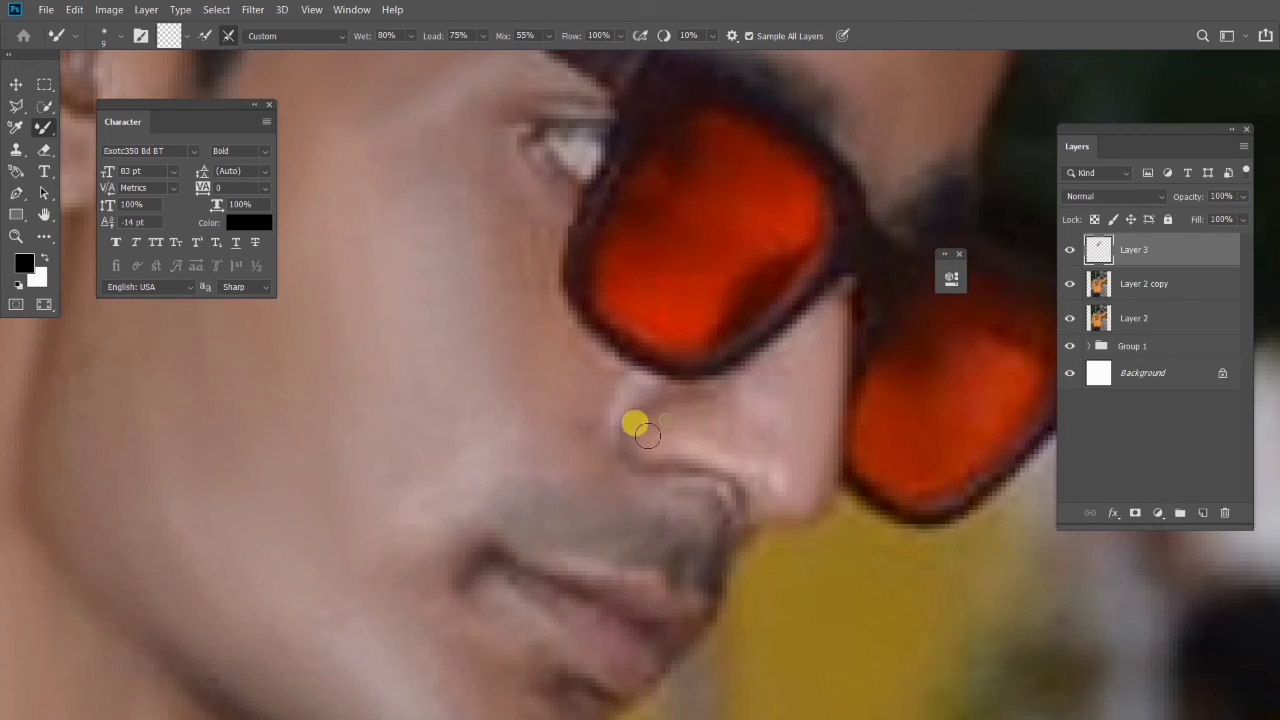
left_click_drag(646, 434, 691, 443)
Examine the smoothed face, forehead and raised arm up close and against the whole photo
scroll(736, 392, "down", 3)
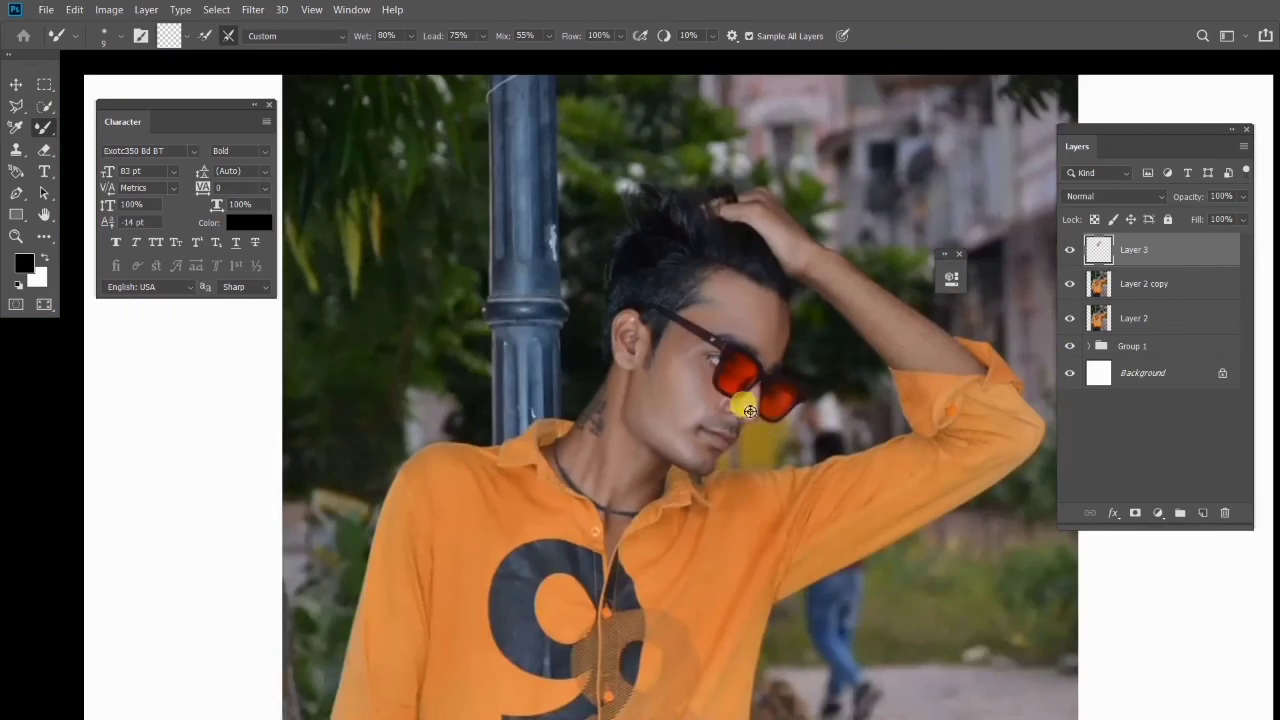
scroll(737, 405, "up", 3)
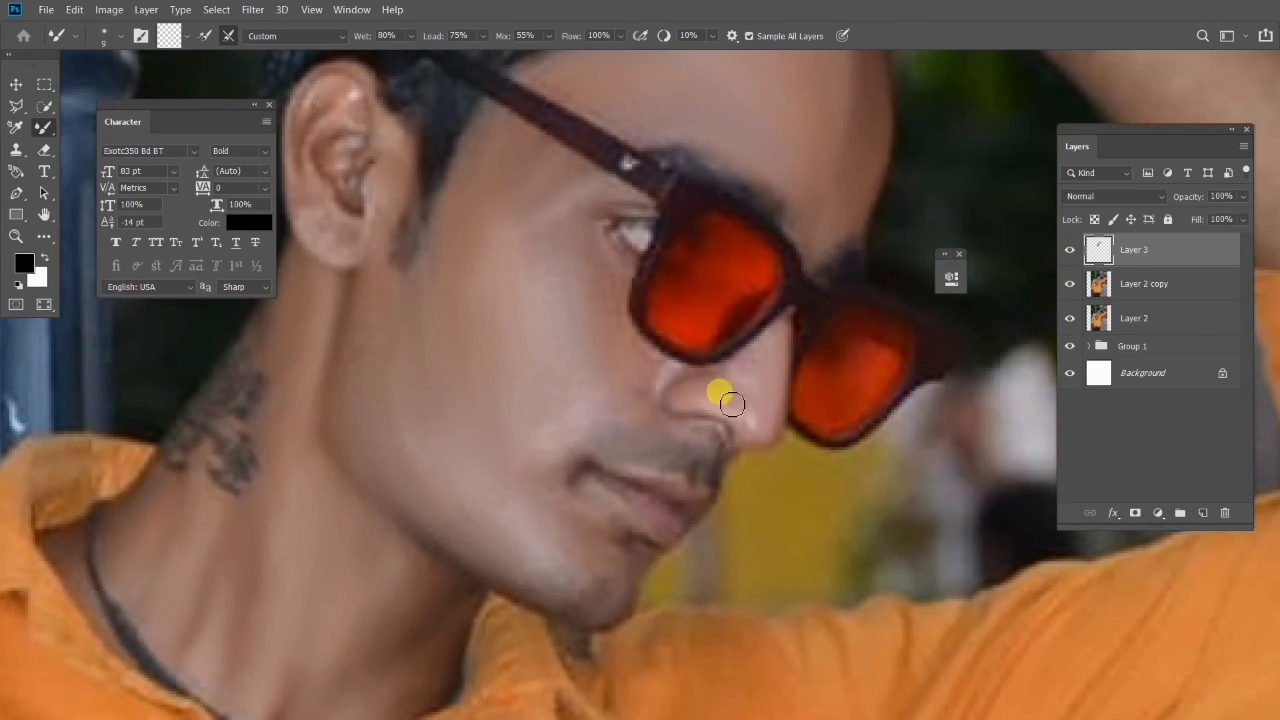
scroll(748, 418, "down", 4)
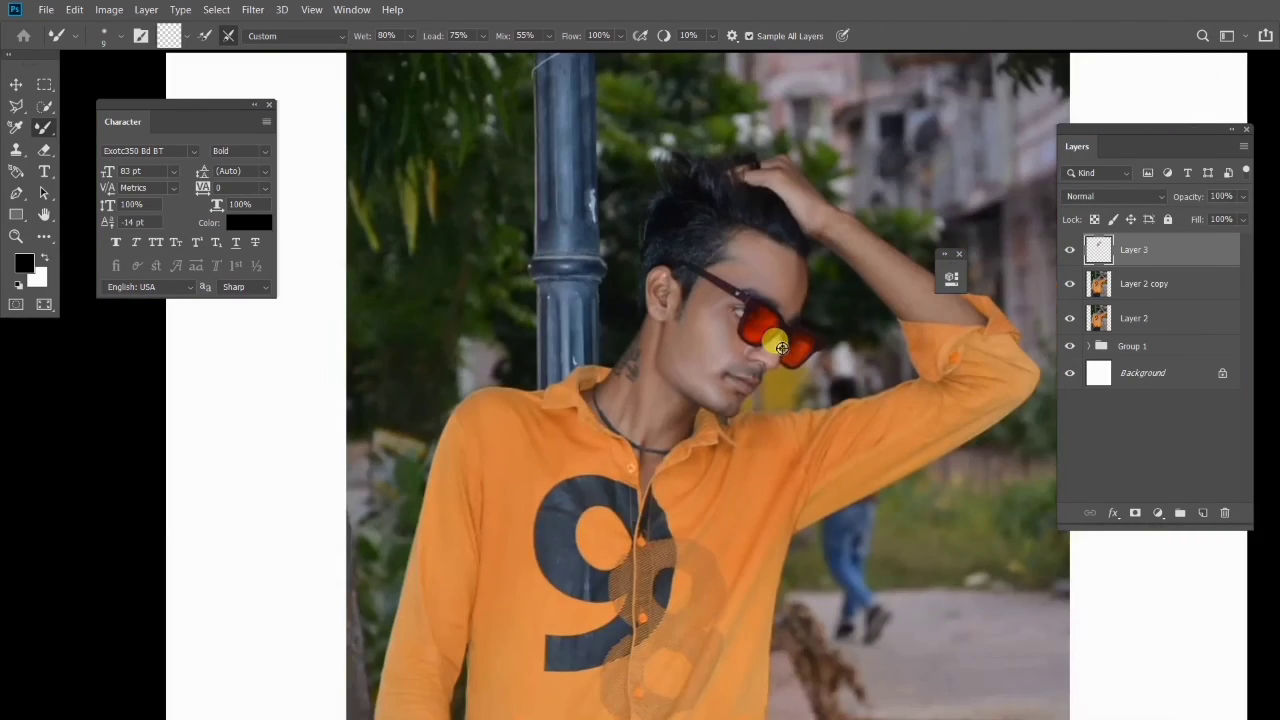
scroll(800, 295, "down", 1)
scroll(760, 285, "up", 4)
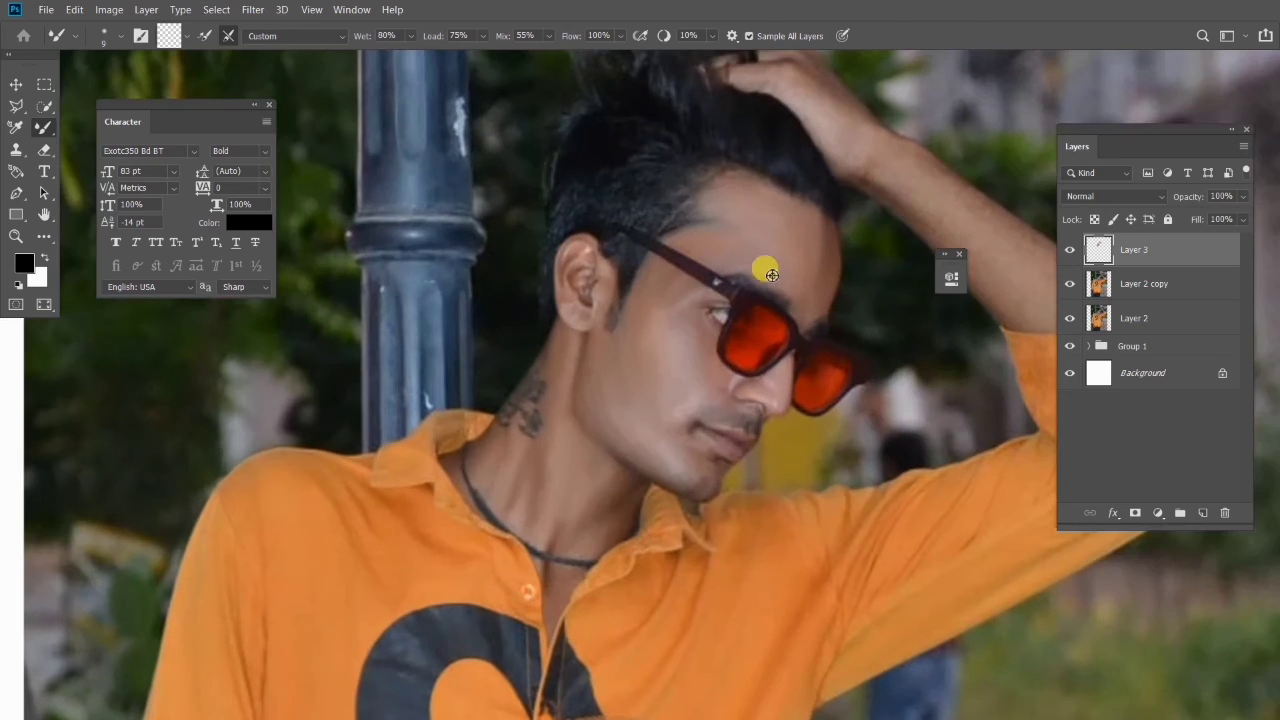
scroll(823, 279, "down", 4)
scroll(757, 334, "up", 1)
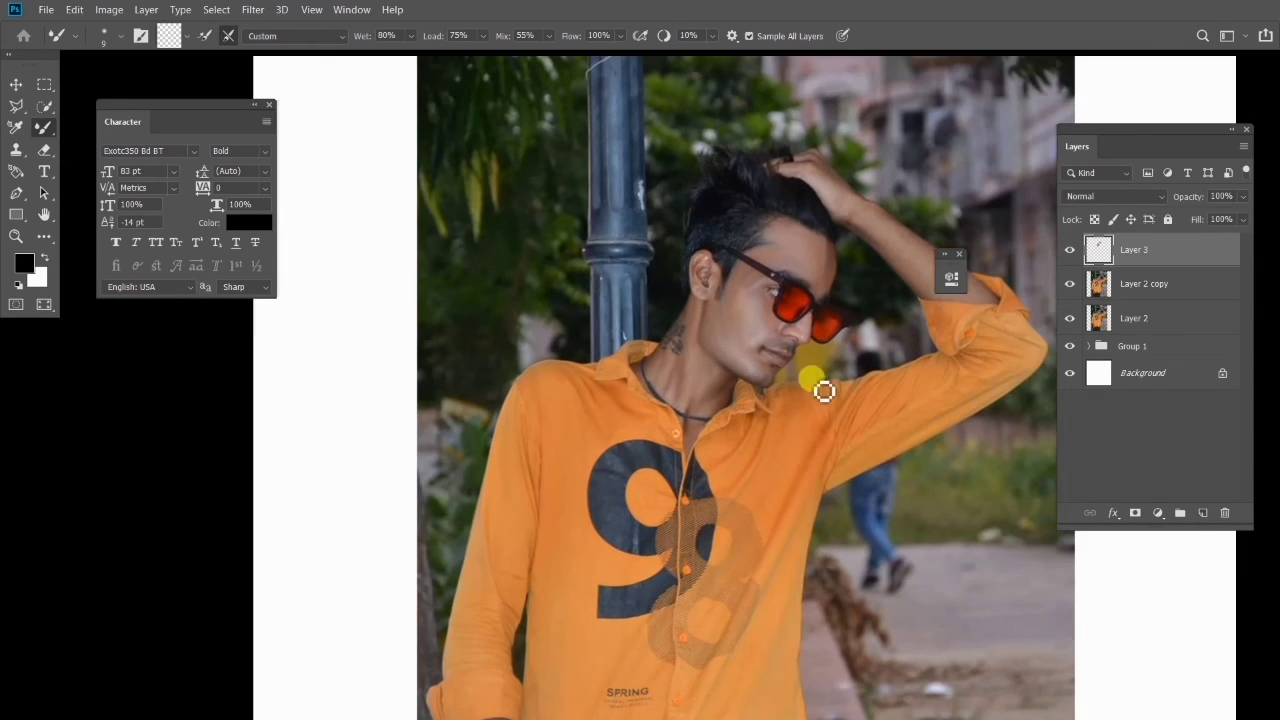
left_click_drag(823, 380, 828, 325)
scroll(857, 306, "down", 1)
scroll(789, 334, "up", 5)
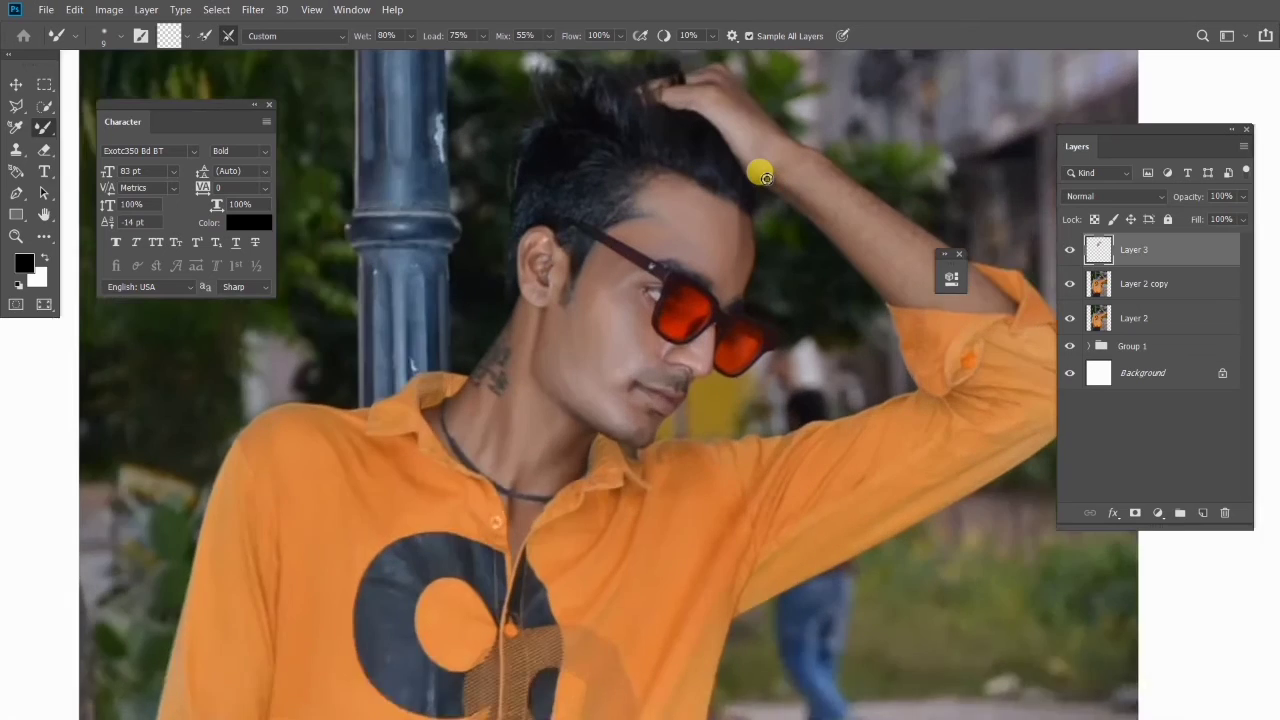
scroll(767, 181, "up", 2)
mouse_move(772, 196)
left_mouse_down()
mouse_move(767, 257)
mouse_move(778, 203)
left_mouse_up()
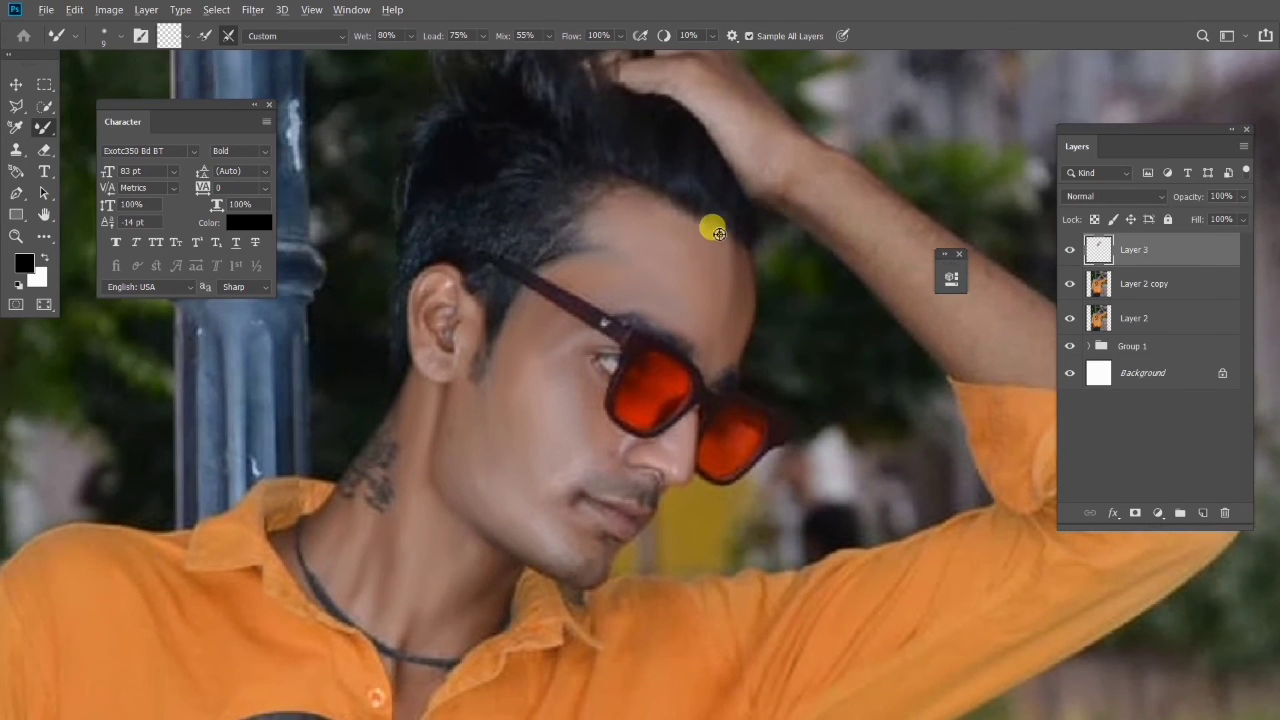
scroll(718, 233, "down", 5)
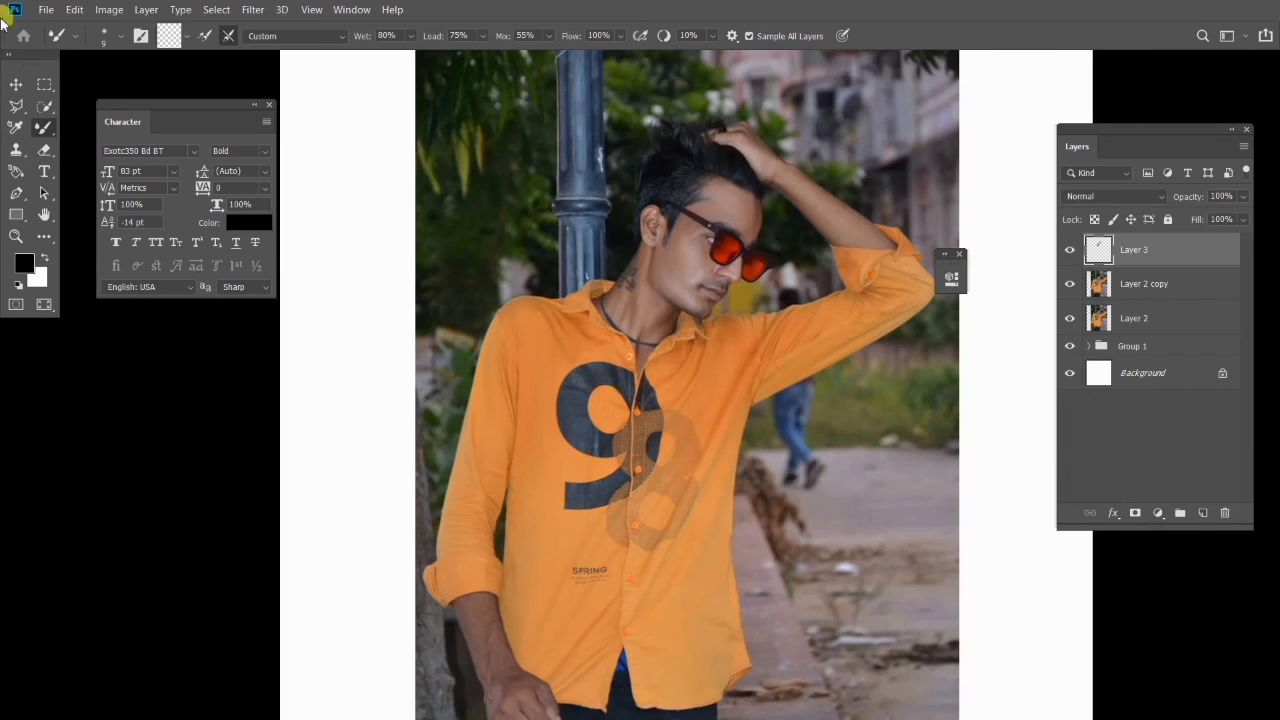
Switch to the Move tool, deselect the retouching layer, and select Layer 2 copy
left_click(15, 84)
left_click(523, 480)
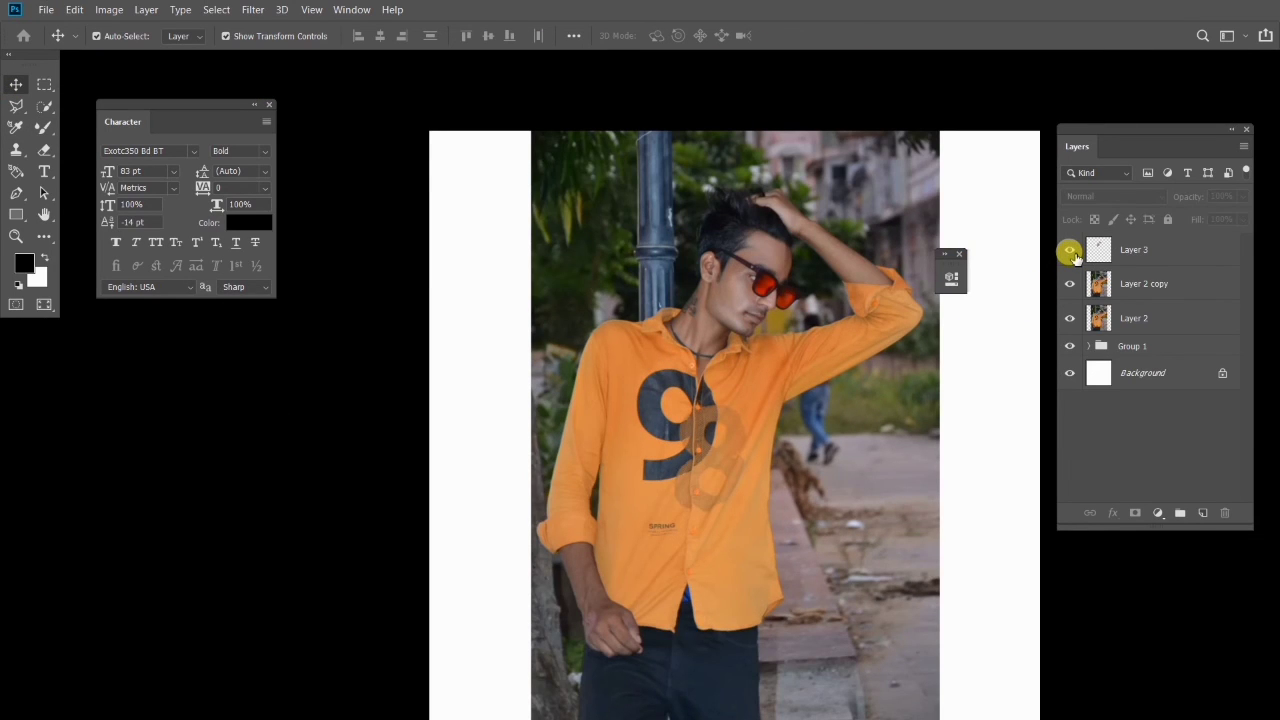
scroll(826, 290, "up", 3)
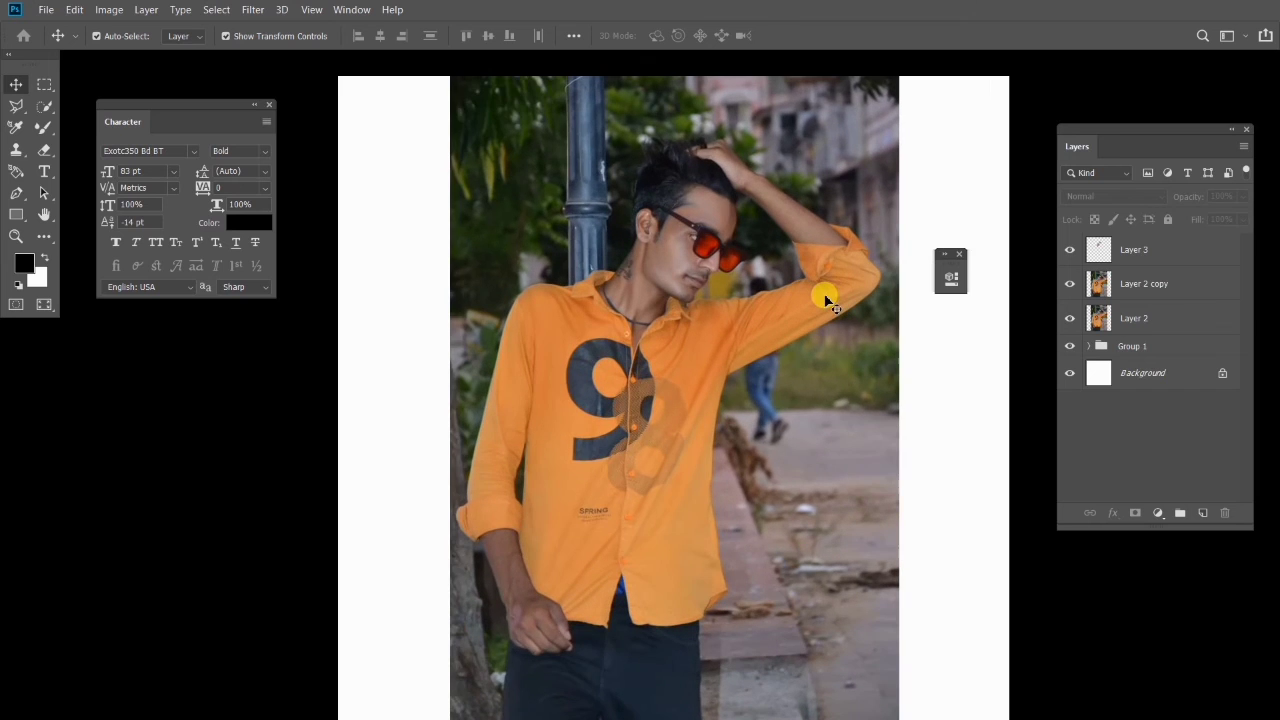
left_click(801, 333)
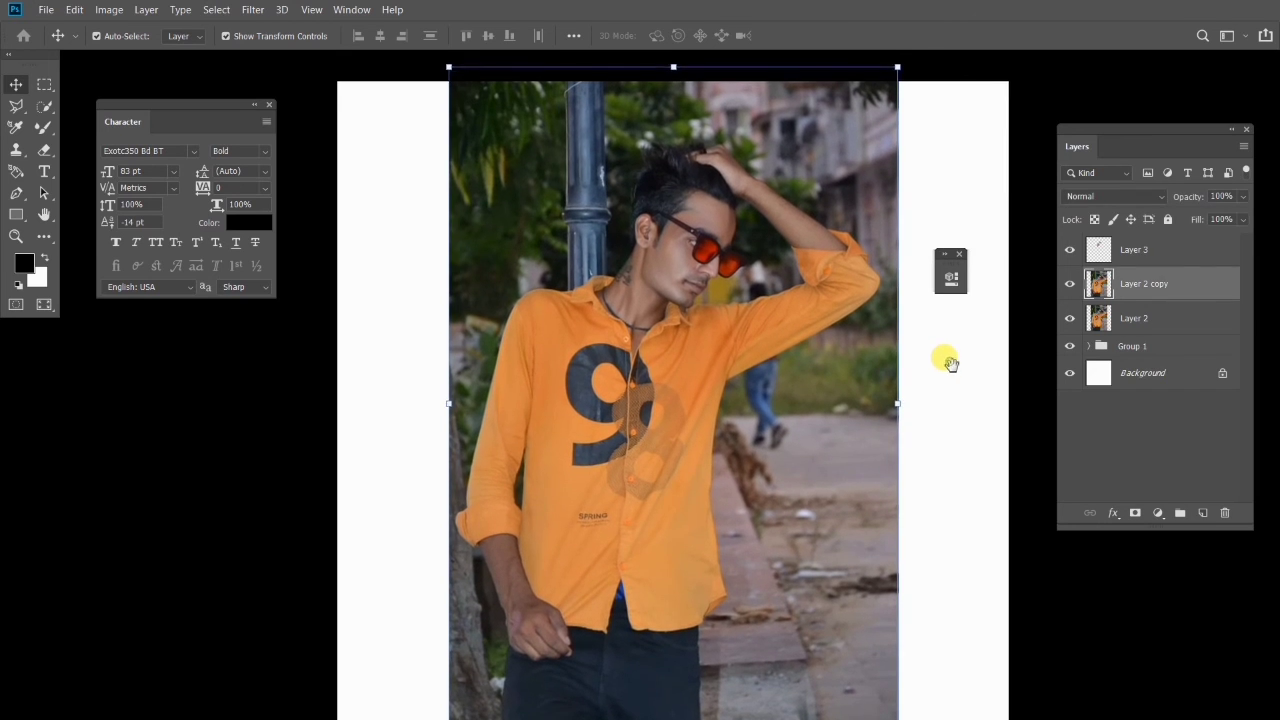
scroll(948, 355, "down", 1)
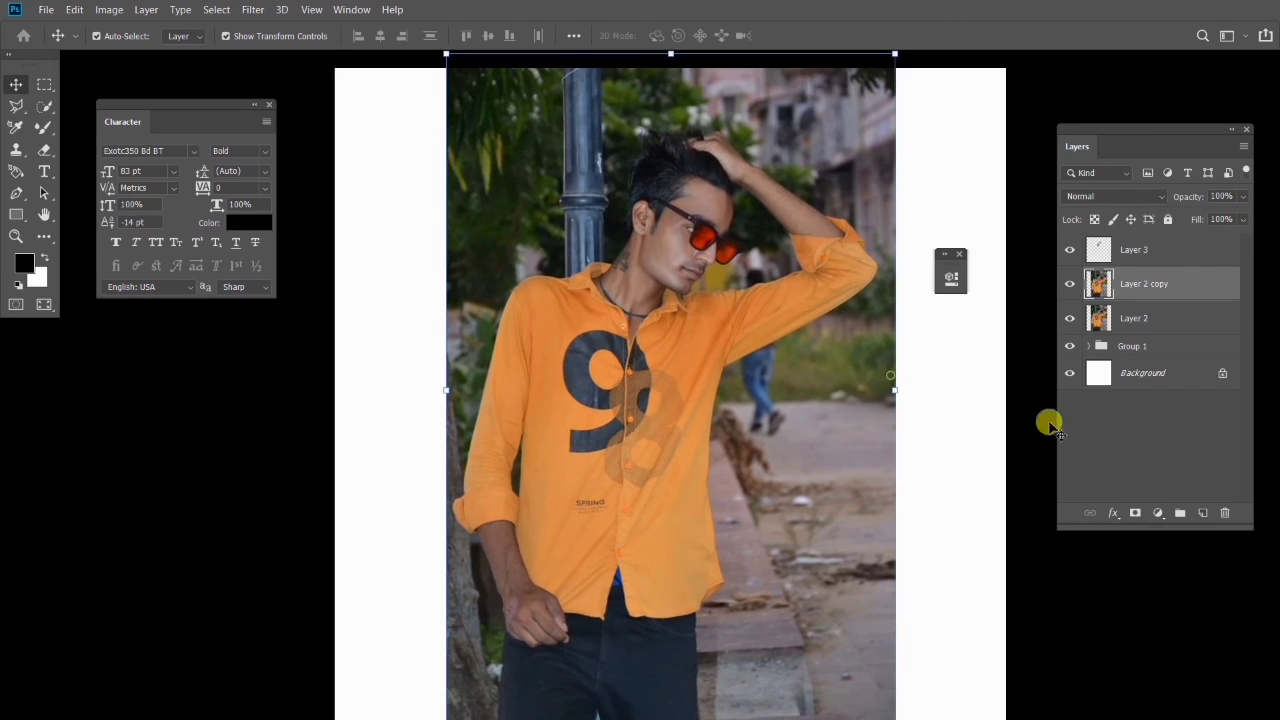
Add a Selective Color adjustment layer and place it above Layer 3 at the top of the layer stack
left_click(1158, 513)
left_click(1188, 503)
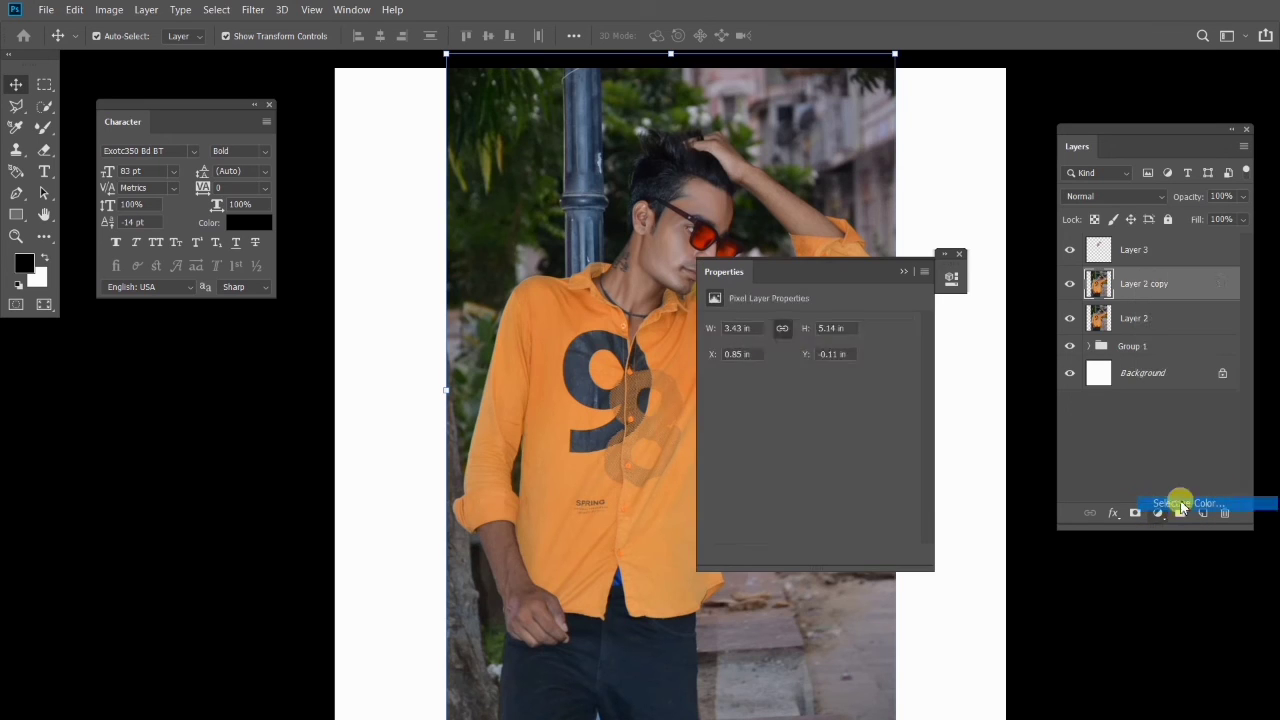
left_click_drag(810, 273, 950, 288)
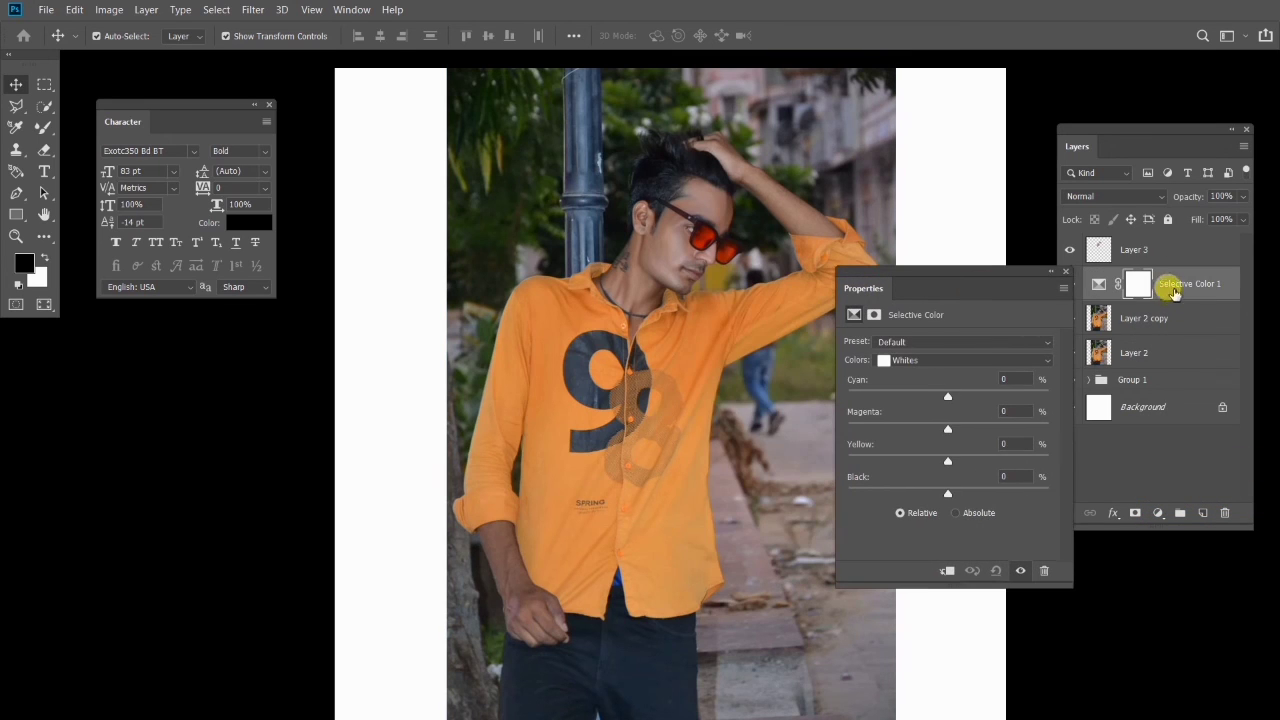
left_click_drag(1168, 288, 1122, 238)
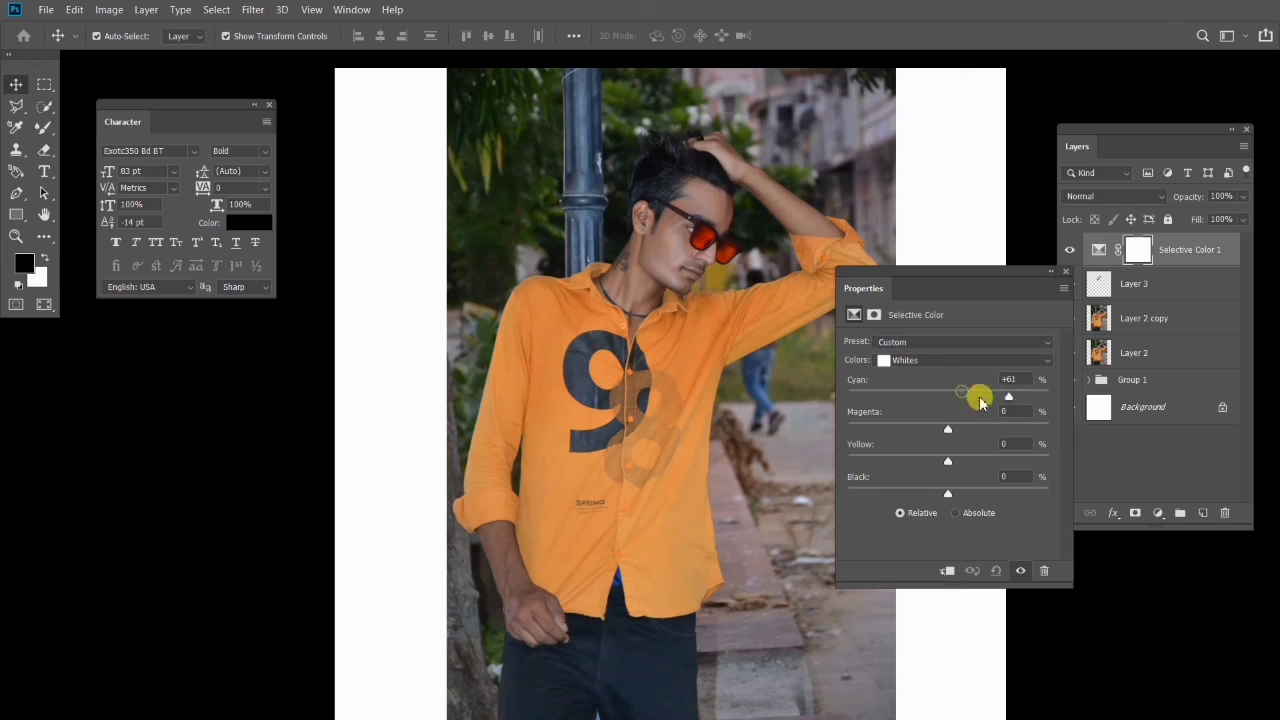
Undo the cyan change made to the Whites, and set Cyan to -15% for the Reds in the Selective Color adjustment
key("ctrl+z")
left_click(953, 357)
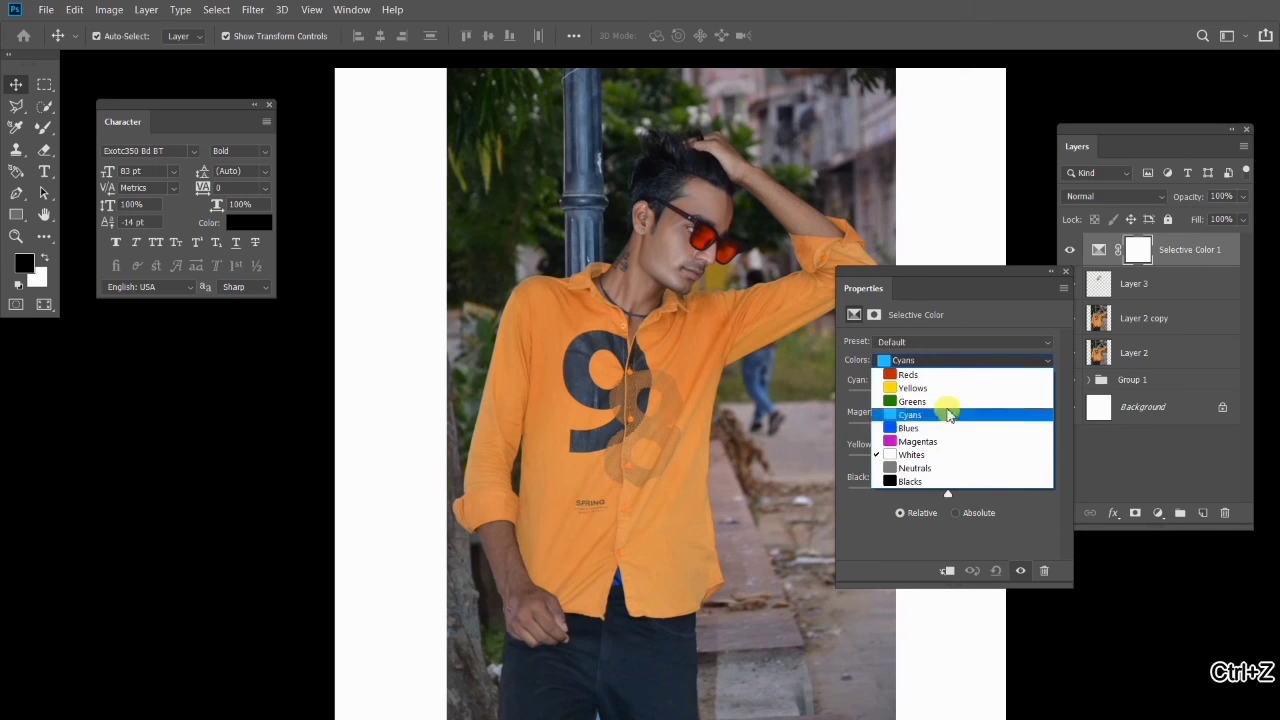
left_click(942, 362)
left_click(930, 361)
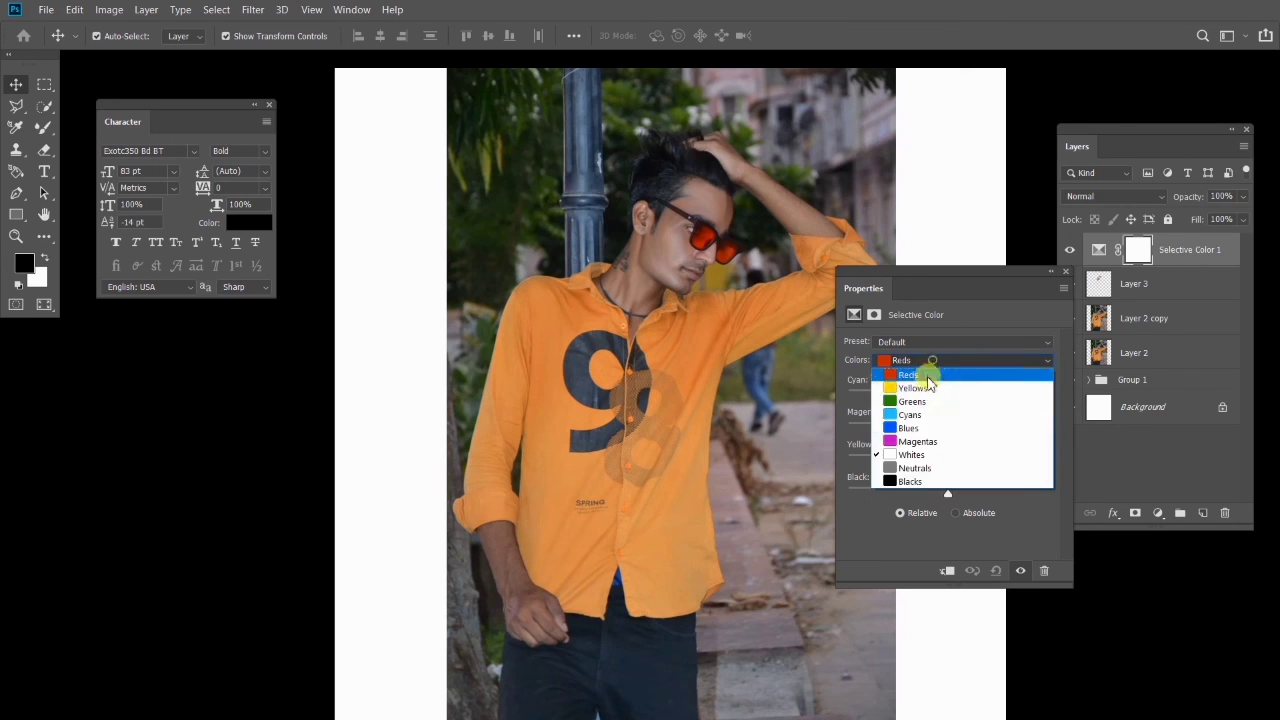
left_click(920, 360)
left_click_drag(948, 397, 905, 412)
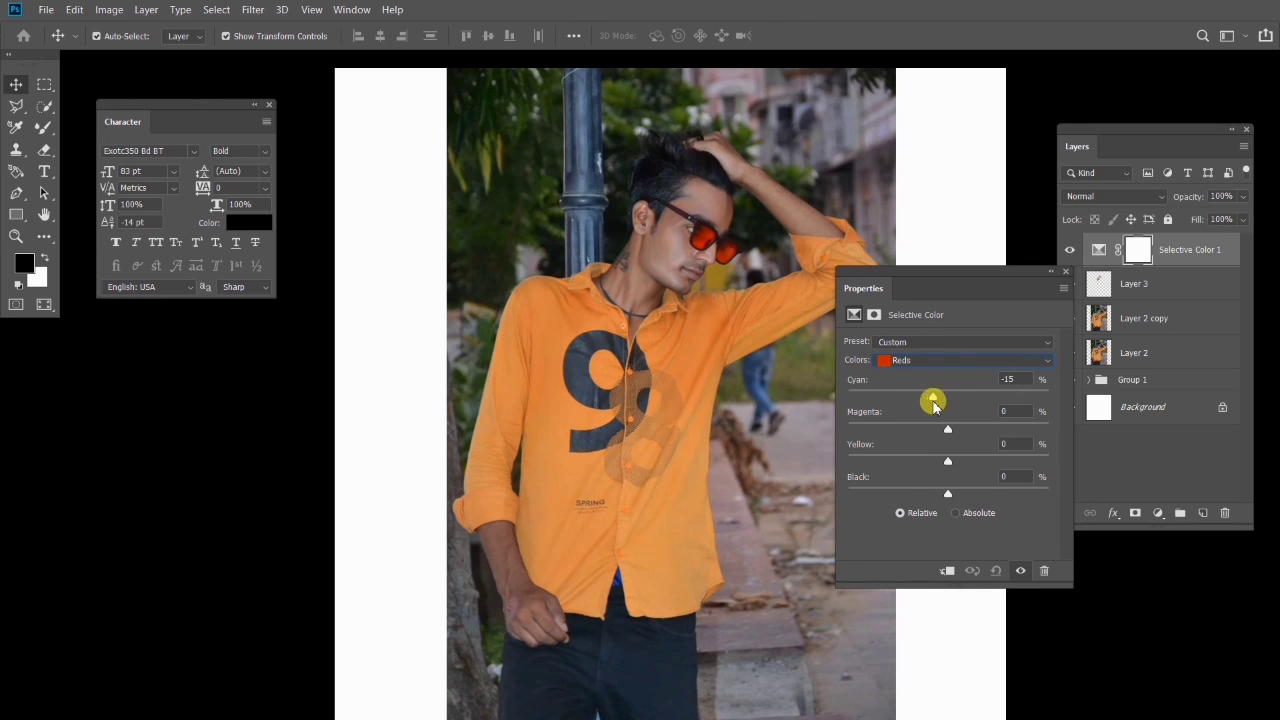
Try changing the Magenta and Black amounts of the Reds, and undo these changes
left_click(948, 430)
left_click_drag(983, 425, 938, 500)
key("ctrl+z")
key("ctrl+z")
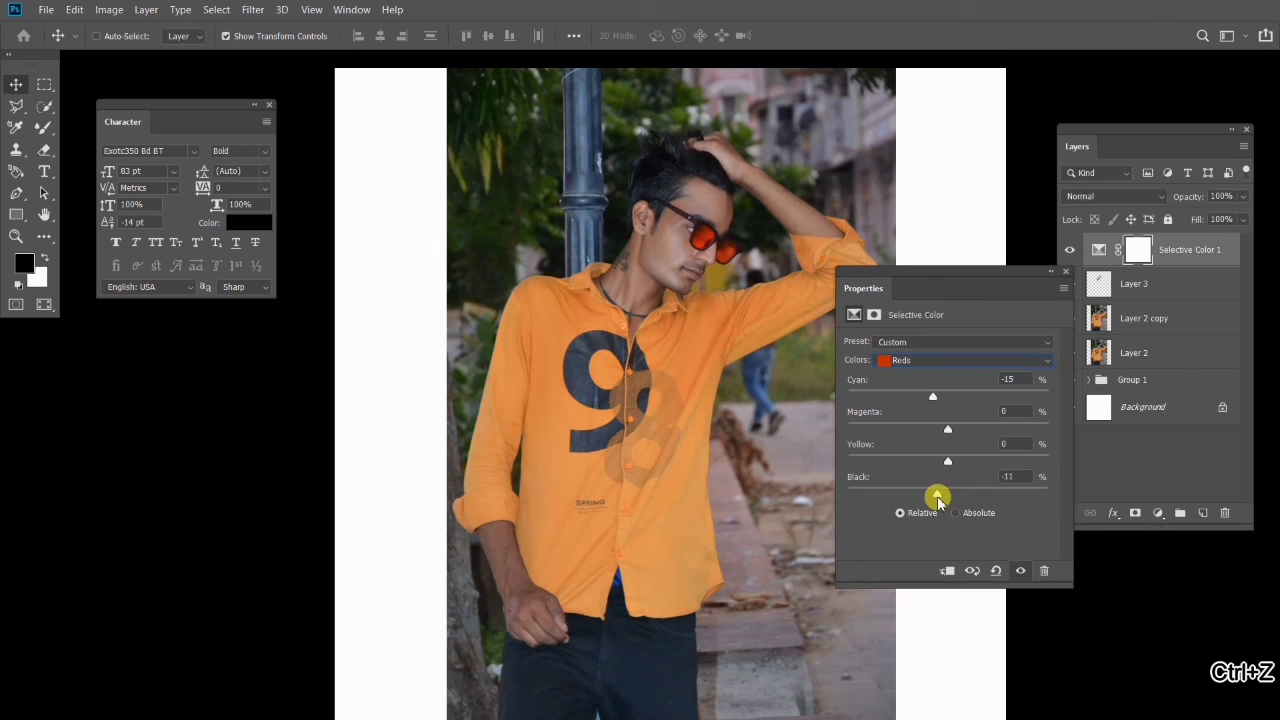
Set the Blacks in the Selective Color adjustment to Cyan +6%, Magenta +28%, Yellow -12% and Black +15%
left_click(900, 360)
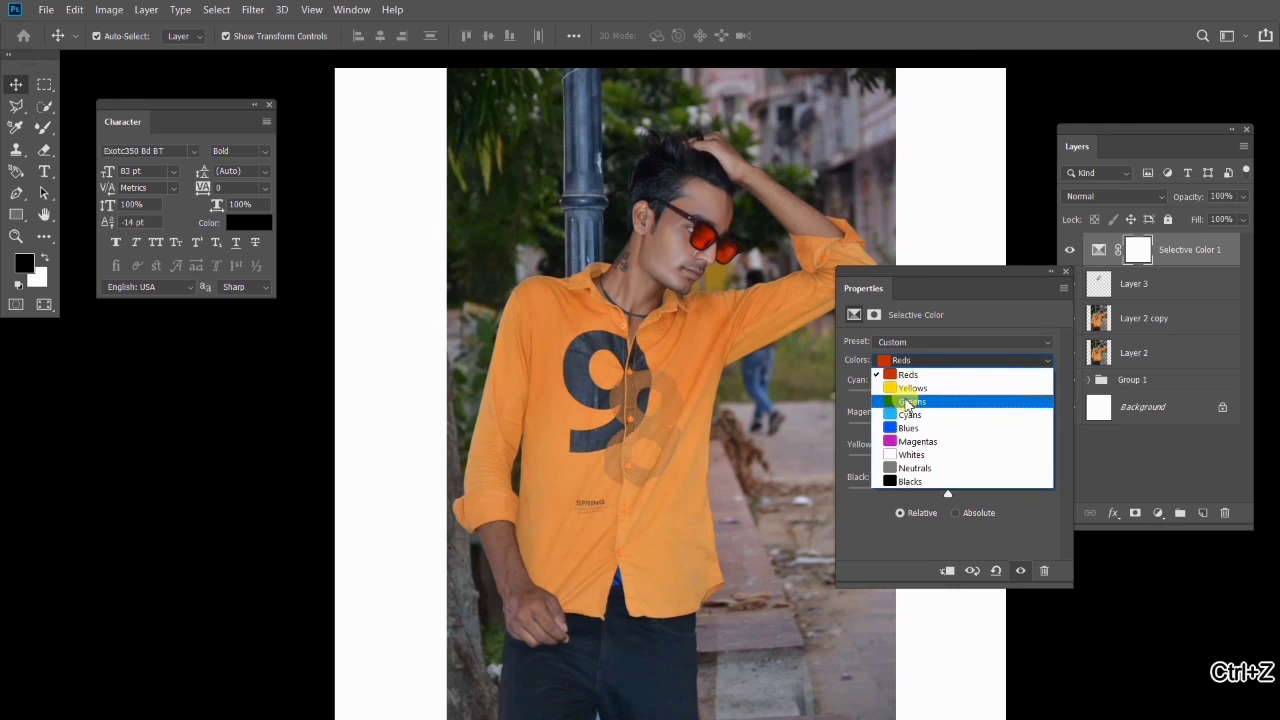
left_click(905, 428)
left_click(903, 360)
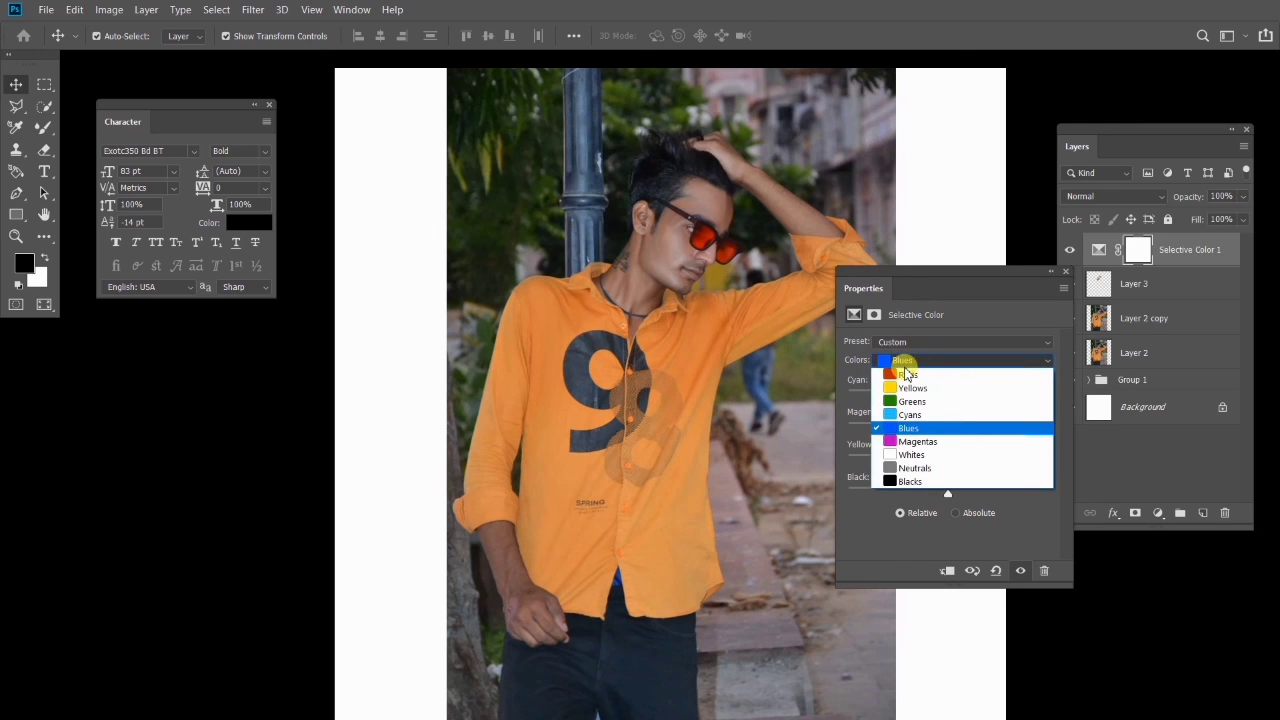
left_click(935, 481)
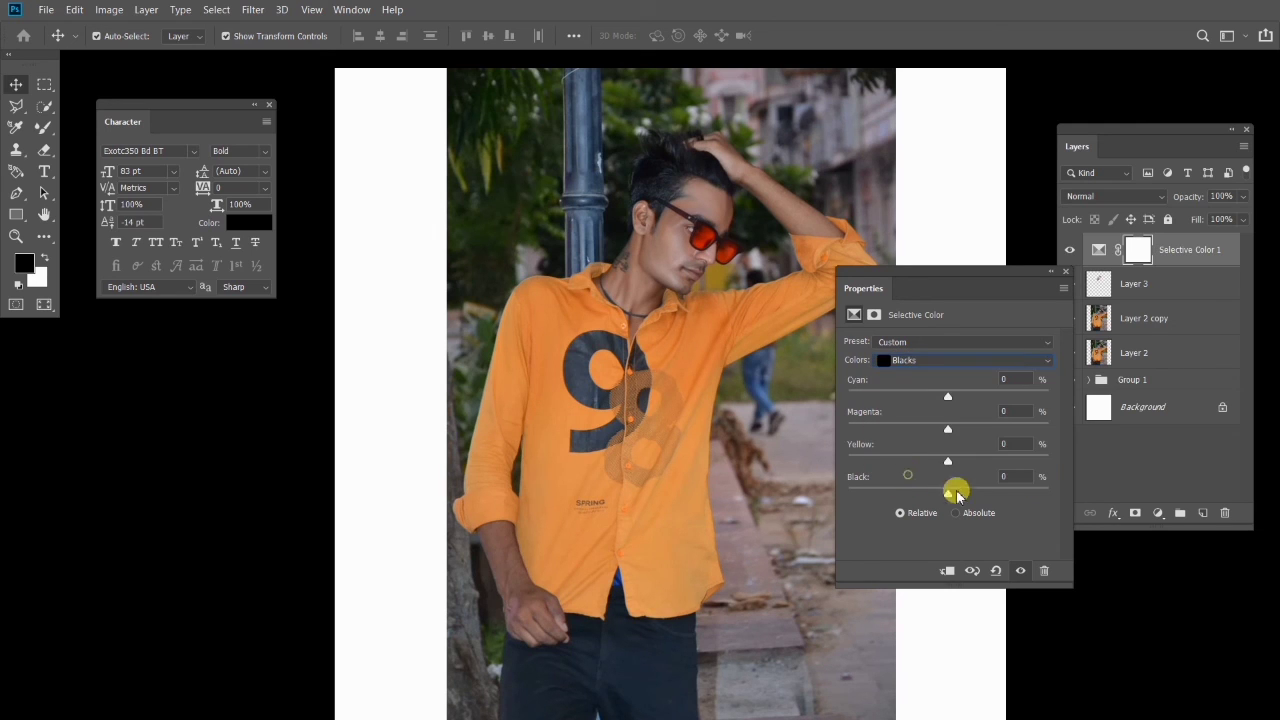
left_click_drag(958, 494, 958, 395)
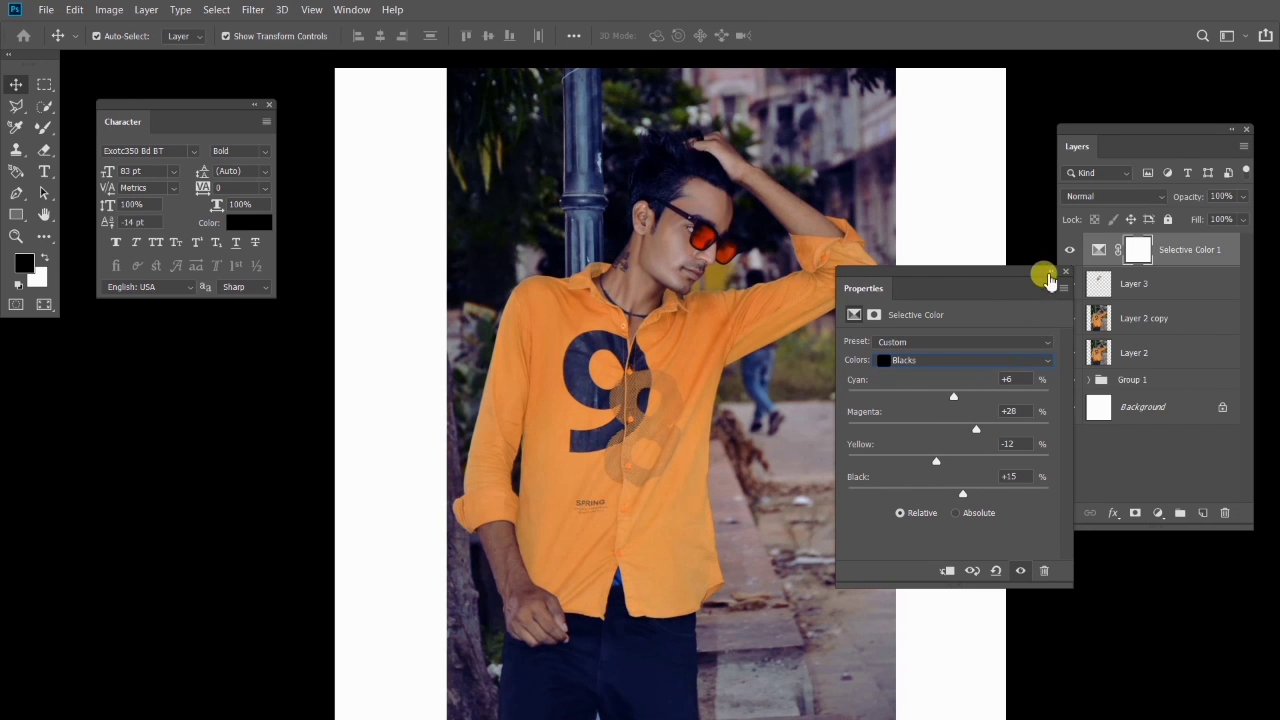
Collapse the adjustment properties, compare the photo with and without the Selective Color adjustment, and deselect all layers
left_click(1047, 276)
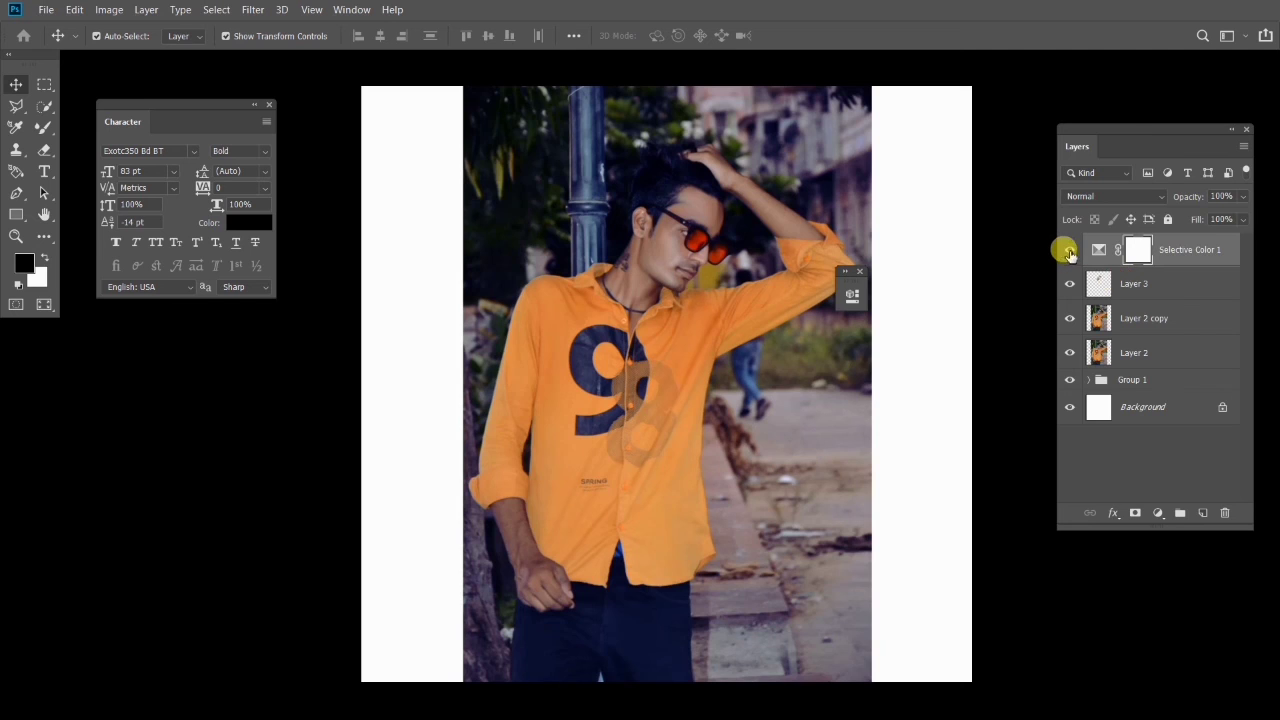
left_click(1069, 250)
left_click(1069, 250)
left_click(475, 388)
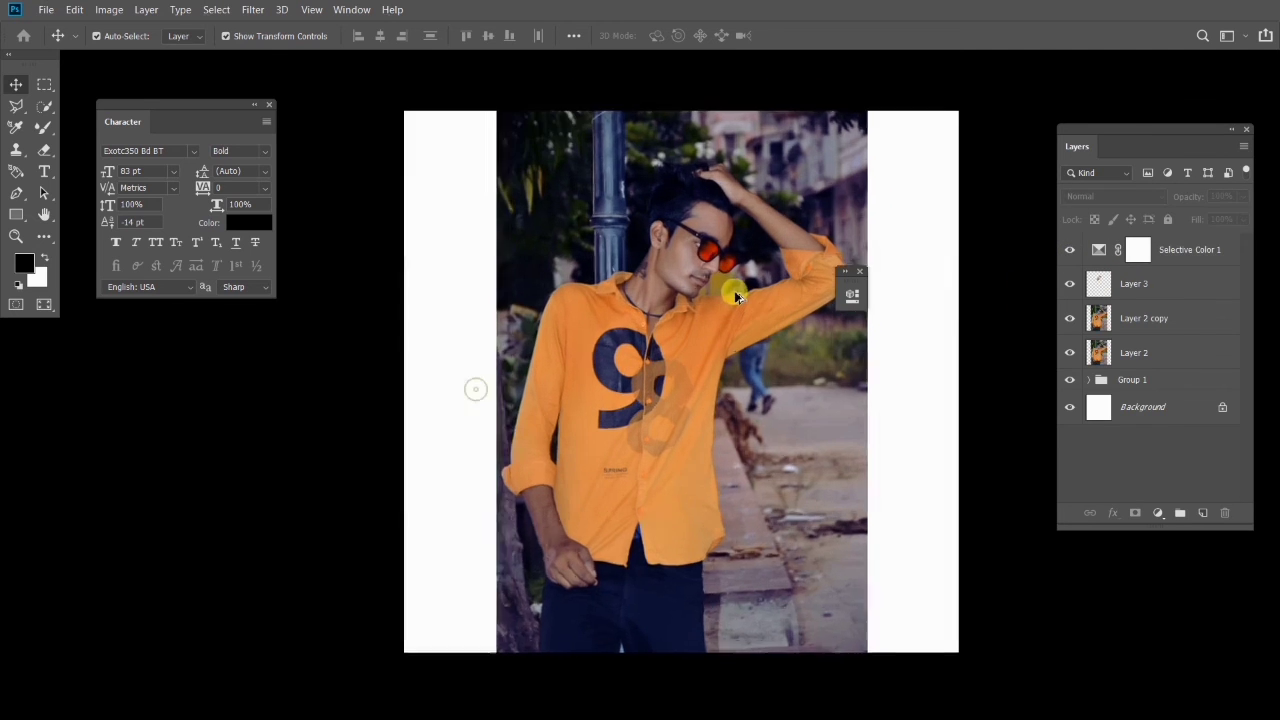